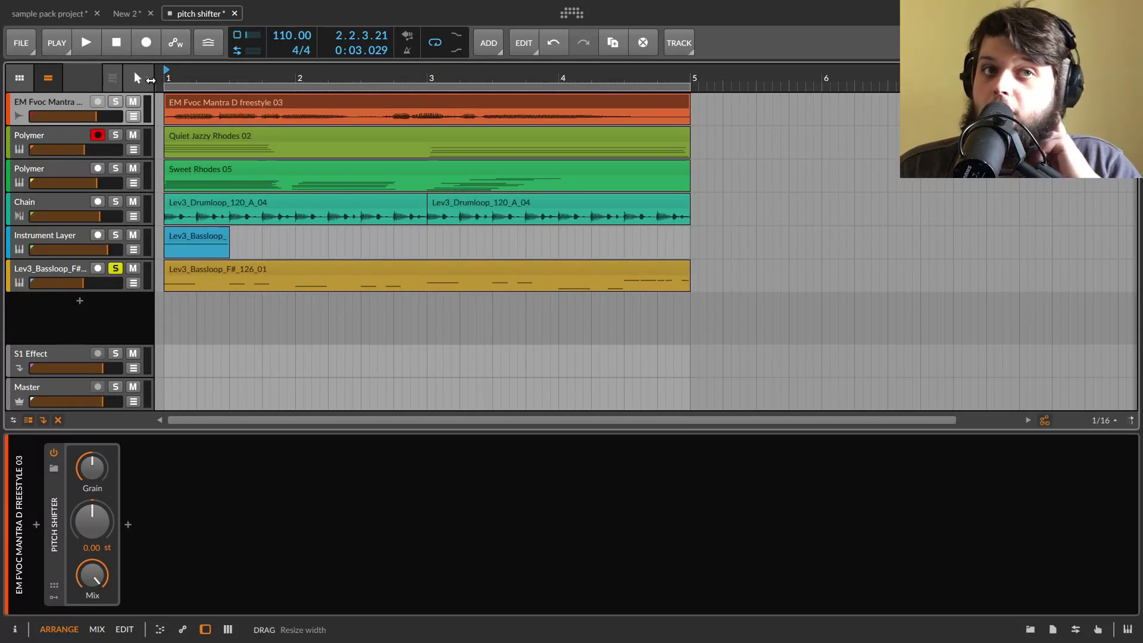
Step: Solo the EM Fvoc Mantra D freestyle 03 vocal in place of the bassloop and select its clip
left_click(116, 101)
left_click(198, 102)
Step: Audition the soloed vocal, then zero the Pitch Shifter's pitch and check the effect mix
key("space")
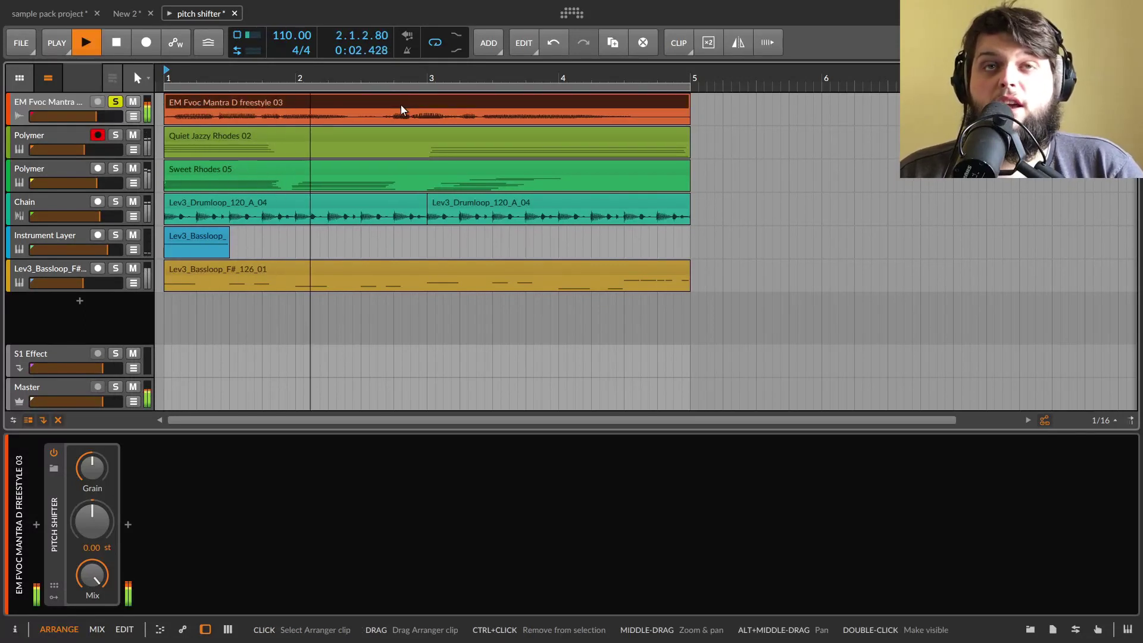
key("space")
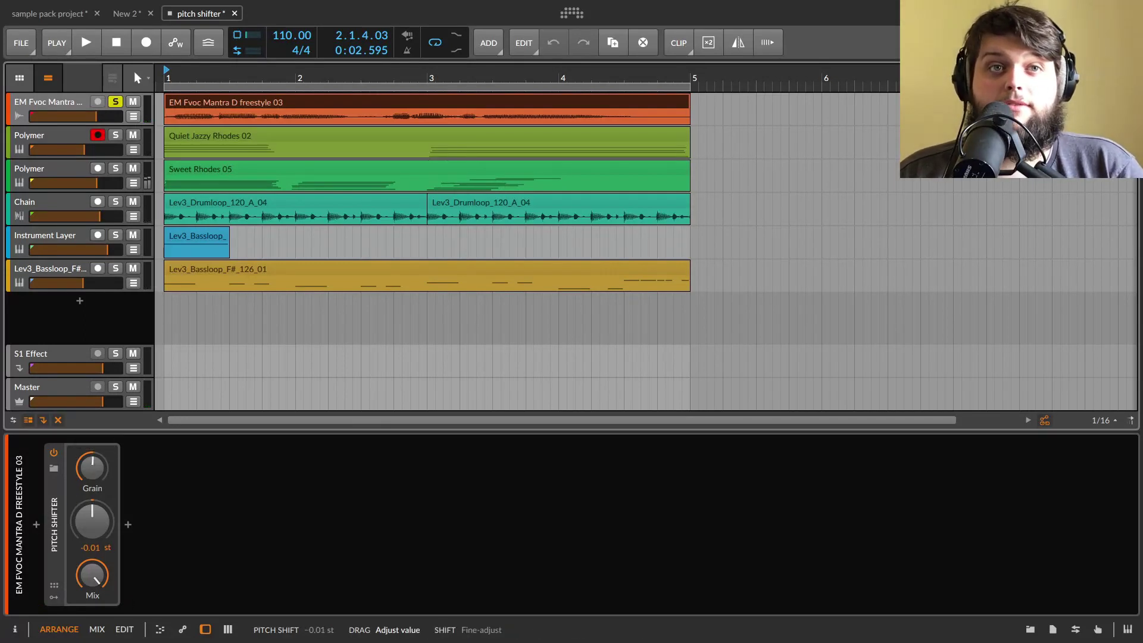
left_click_drag(91, 518, 91, 517)
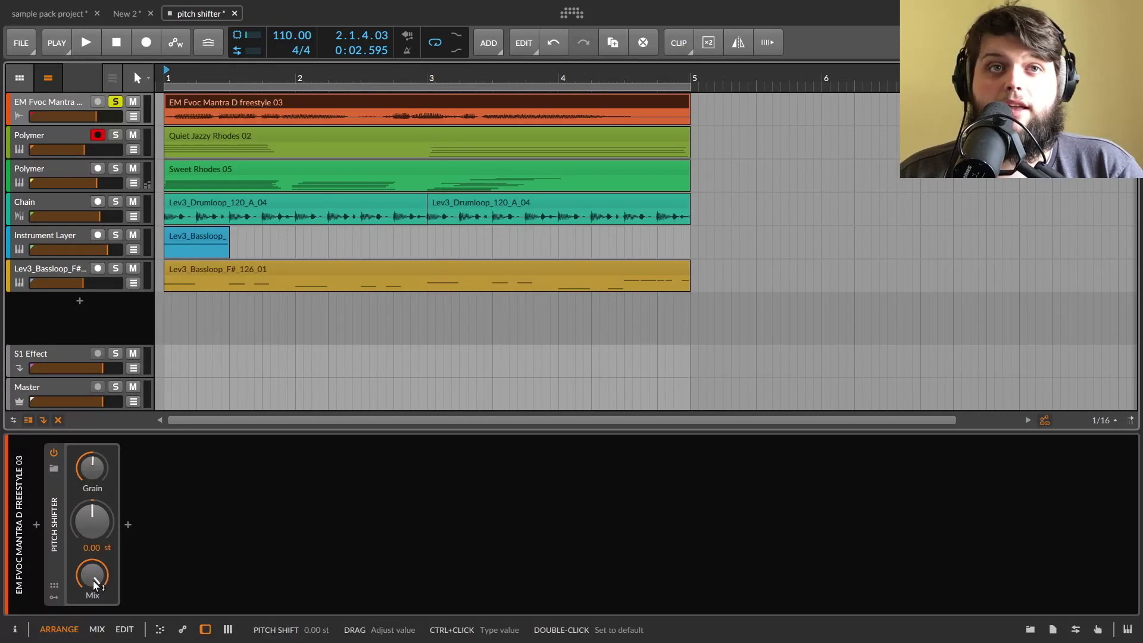
mouse_move(87, 571)
left_mouse_down()
mouse_move(87, 625)
mouse_move(87, 572)
left_mouse_up()
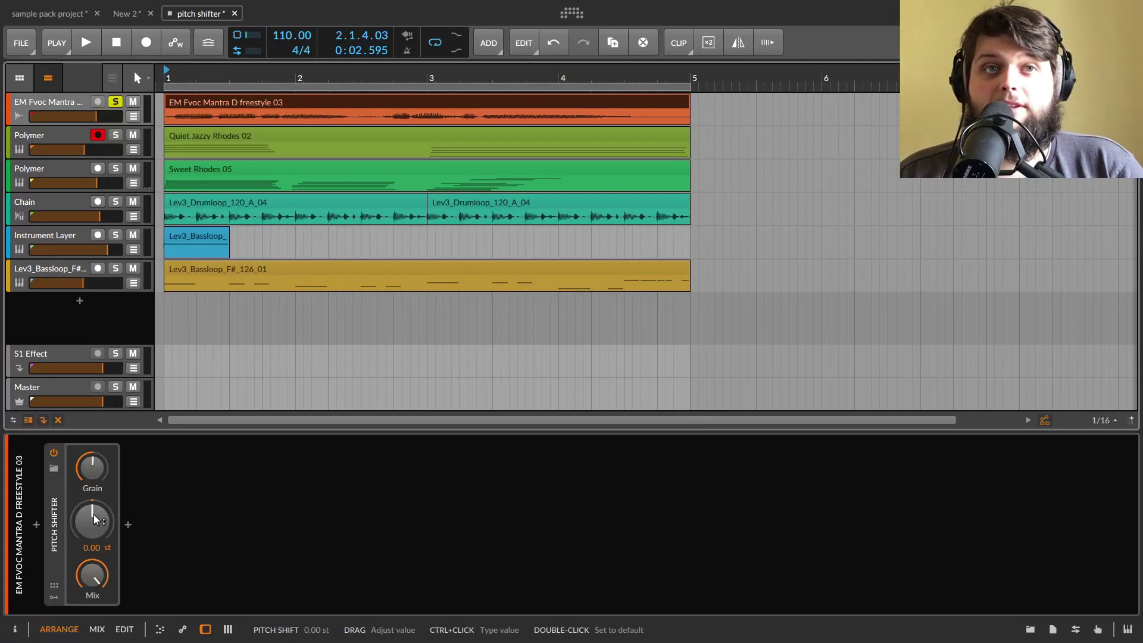
Step: Raise the Pitch Shifter to +12.00 st during playback, resetting and re-dragging the pitch once
key("space")
left_click_drag(94, 516, 94, 429)
key("space")
key("space")
key("space")
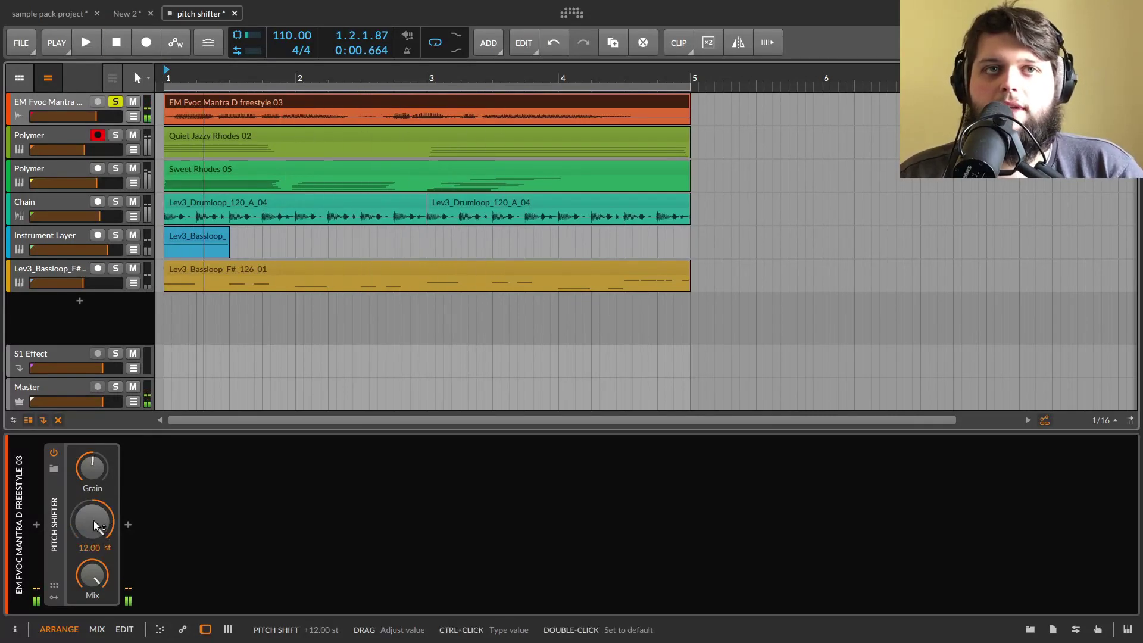
left_click_drag(94, 520, 94, 526)
key("space")
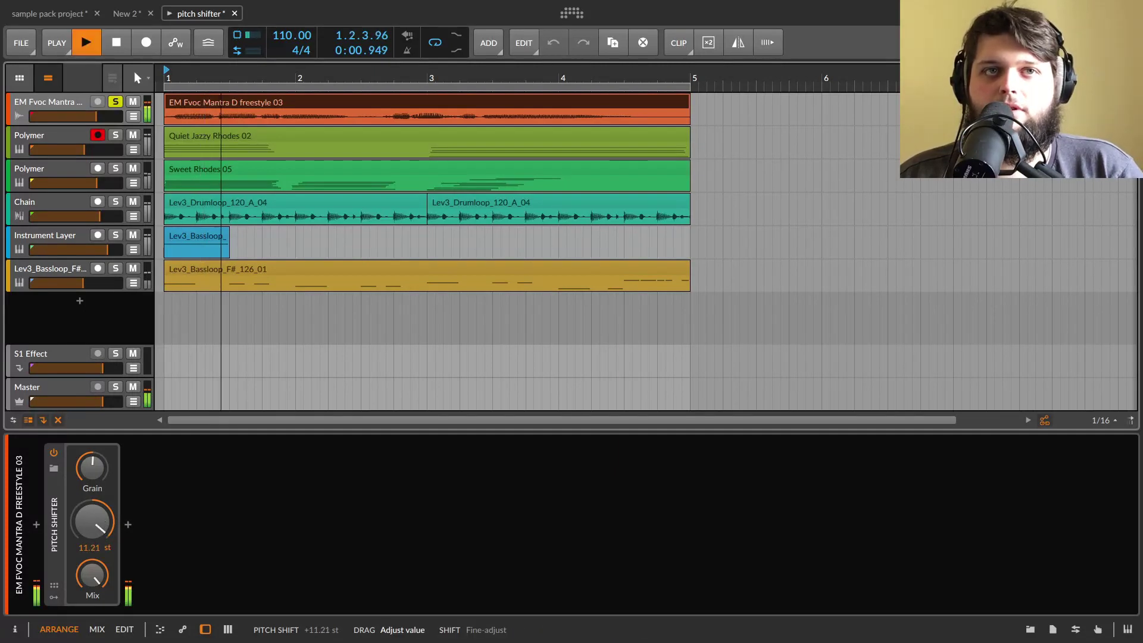
double_click(106, 524)
key("space")
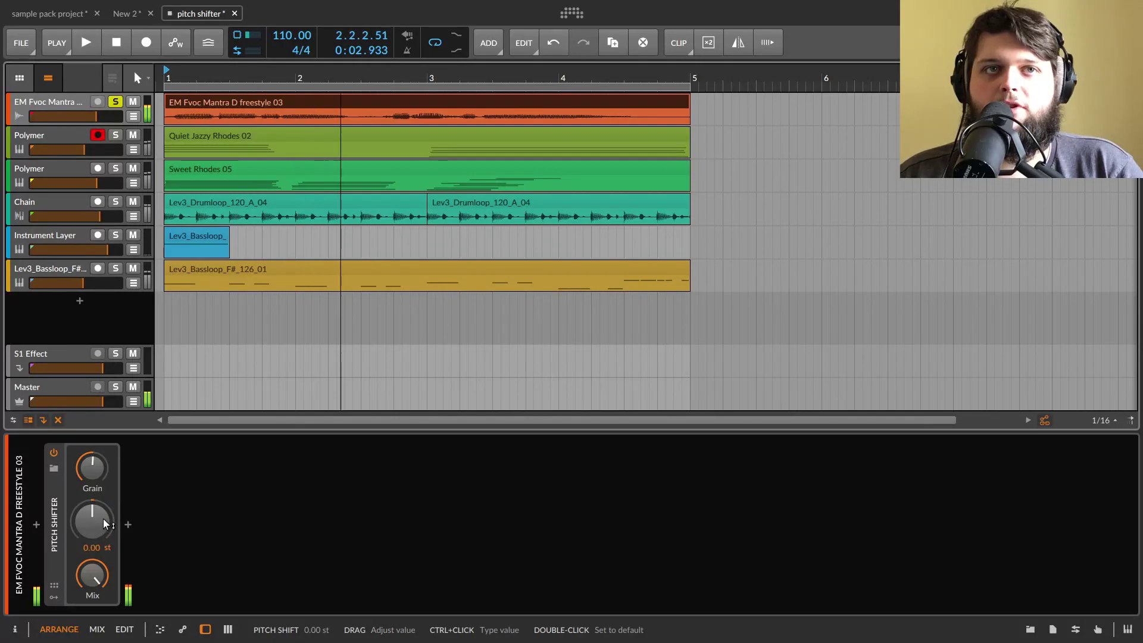
left_click_drag(84, 552, 84, 543)
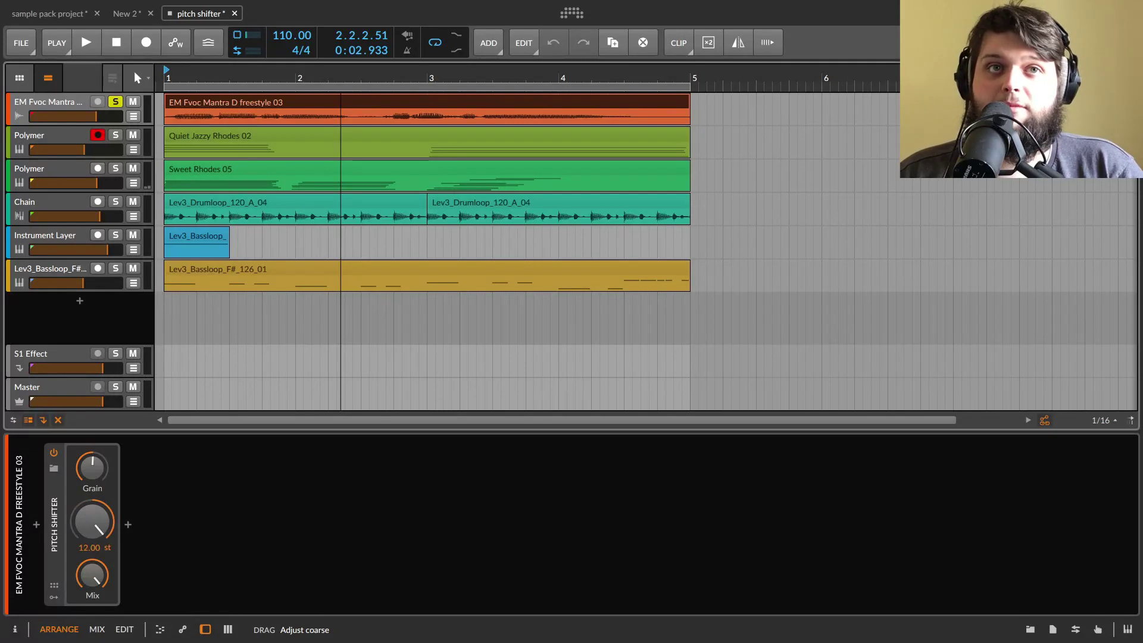
Step: Sweep the pitch shift while listening, then drop it to -12.00 st
mouse_move(85, 551)
left_mouse_down()
mouse_move(84, 575)
mouse_move(85, 541)
left_mouse_up()
key("space")
double_click(84, 552)
key("space")
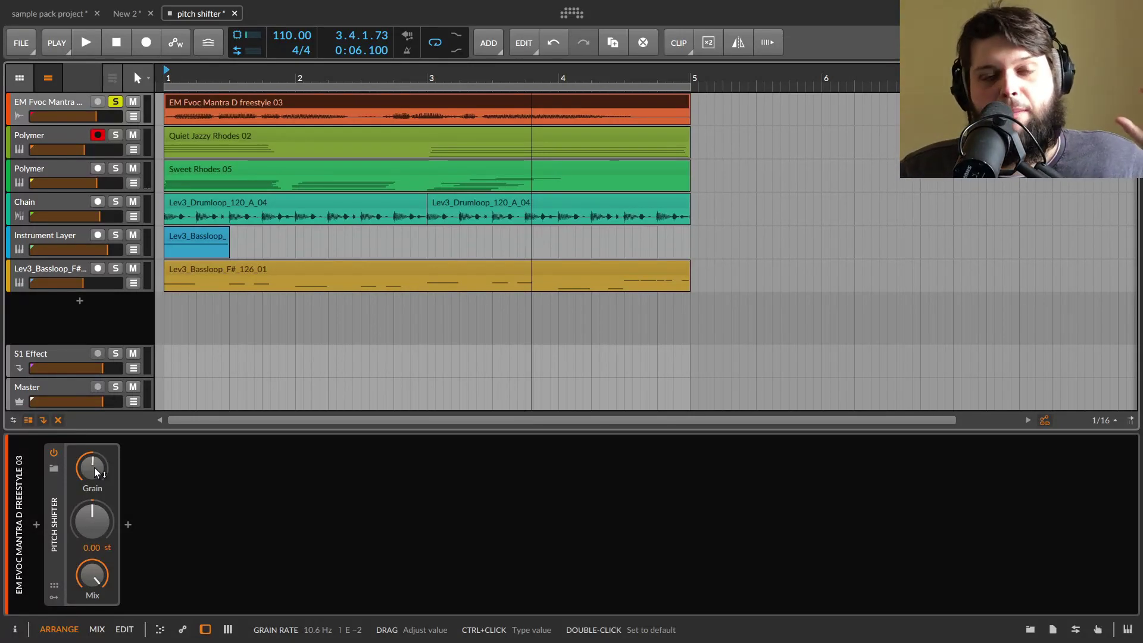
left_click_drag(106, 538, 105, 596)
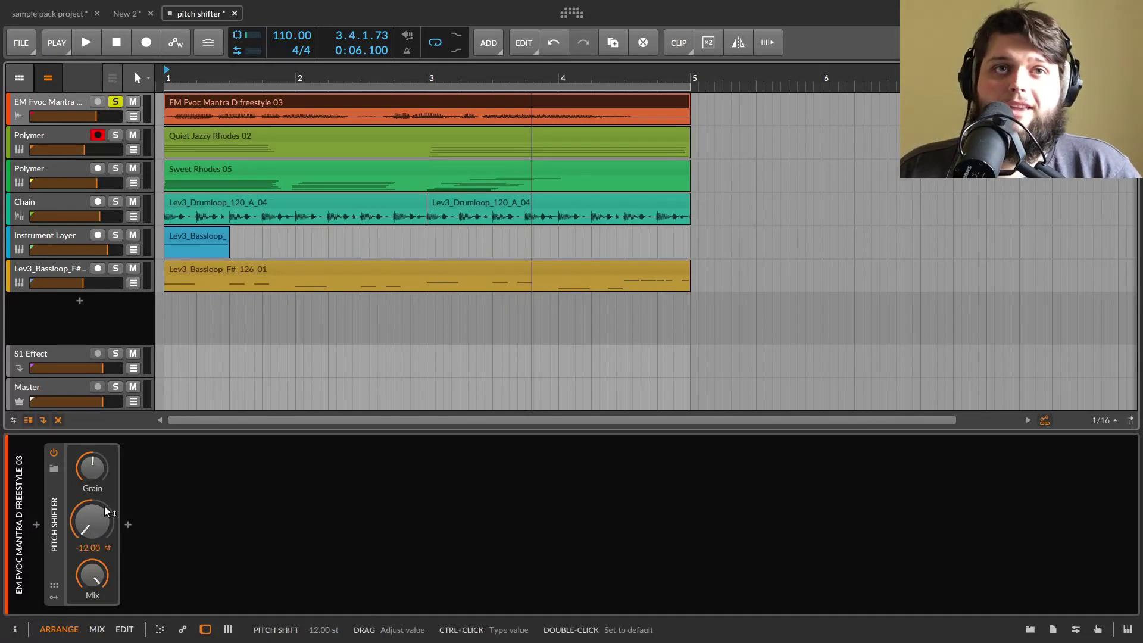
Step: Sweep the grain rate while playing, then set it to 1.00 Hz and audition
left_click_drag(99, 474, 99, 483)
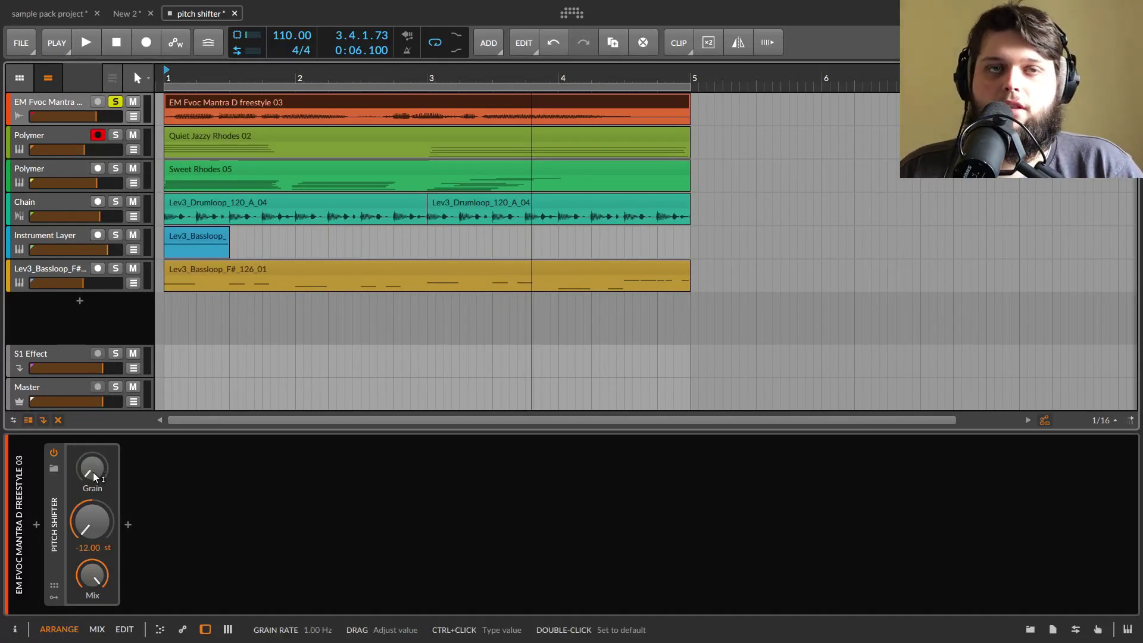
key("space")
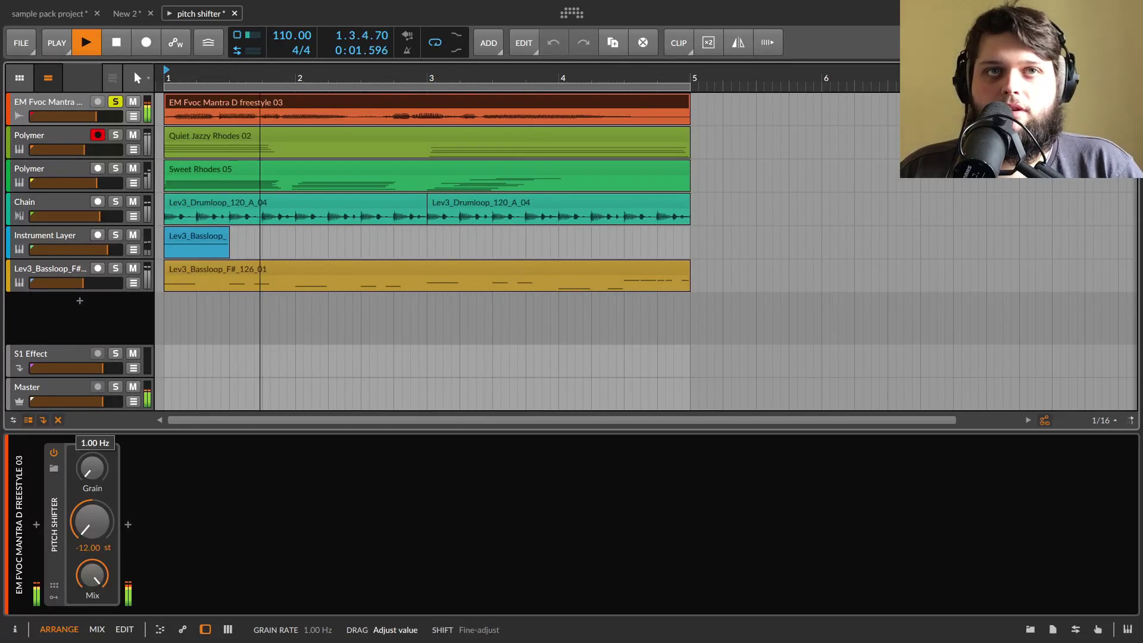
left_click_drag(91, 477, 91, 413)
key("space")
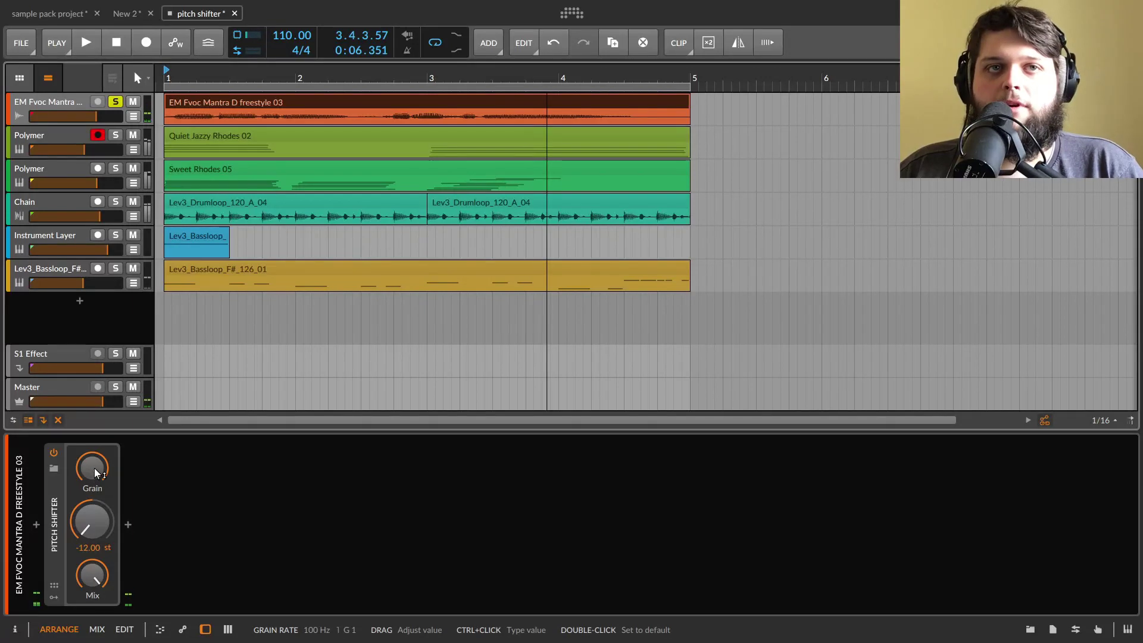
left_click_drag(96, 463, 95, 582)
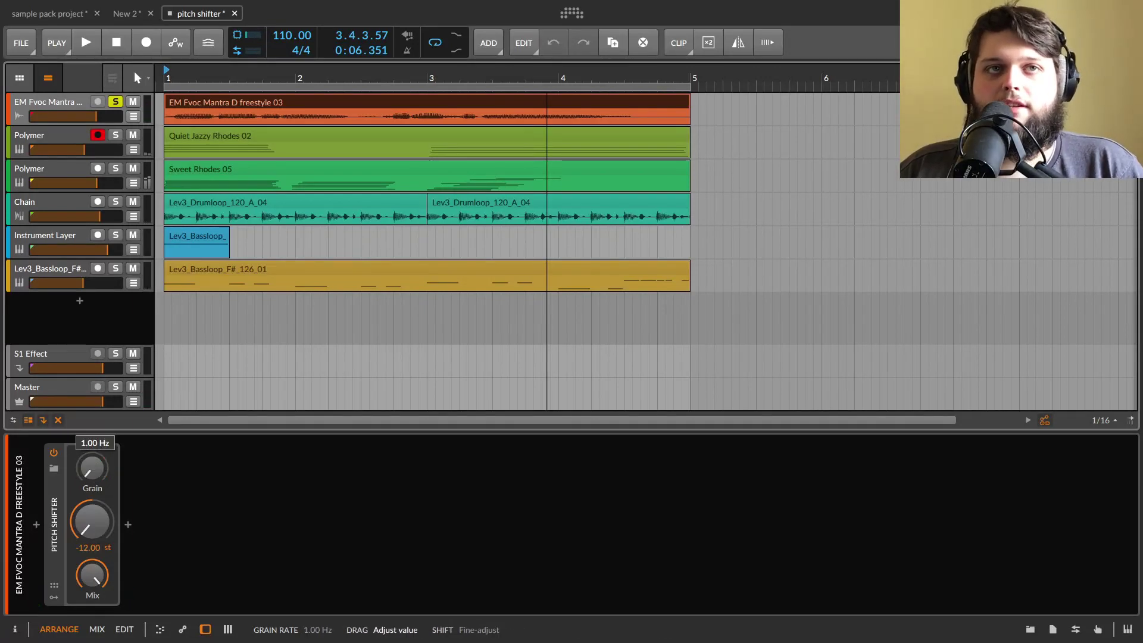
left_click(90, 469)
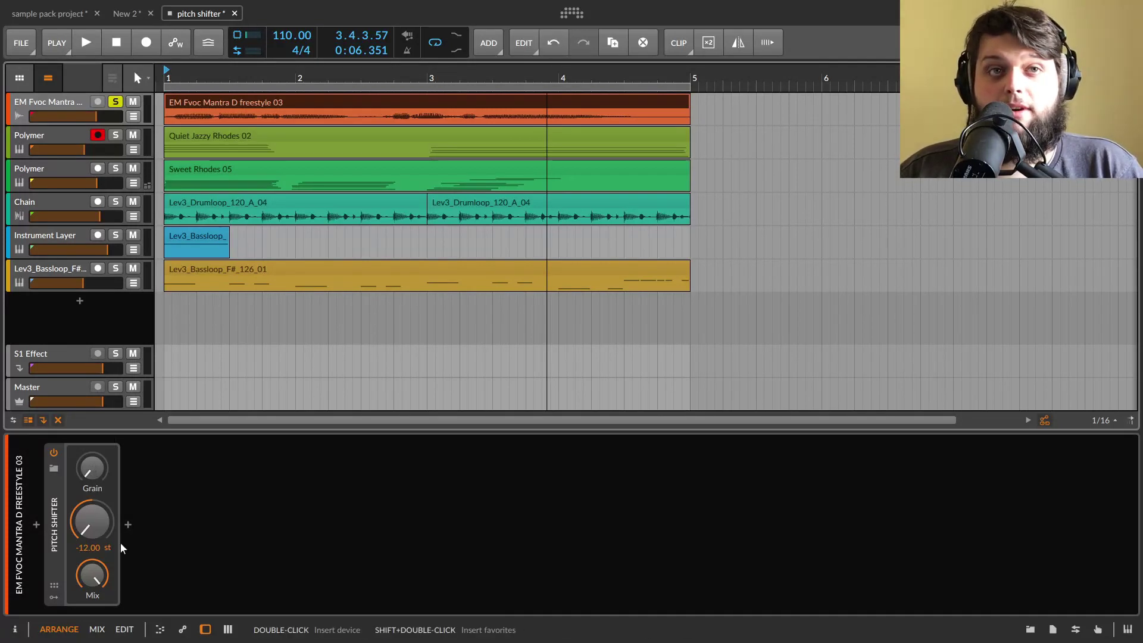
left_click(92, 464)
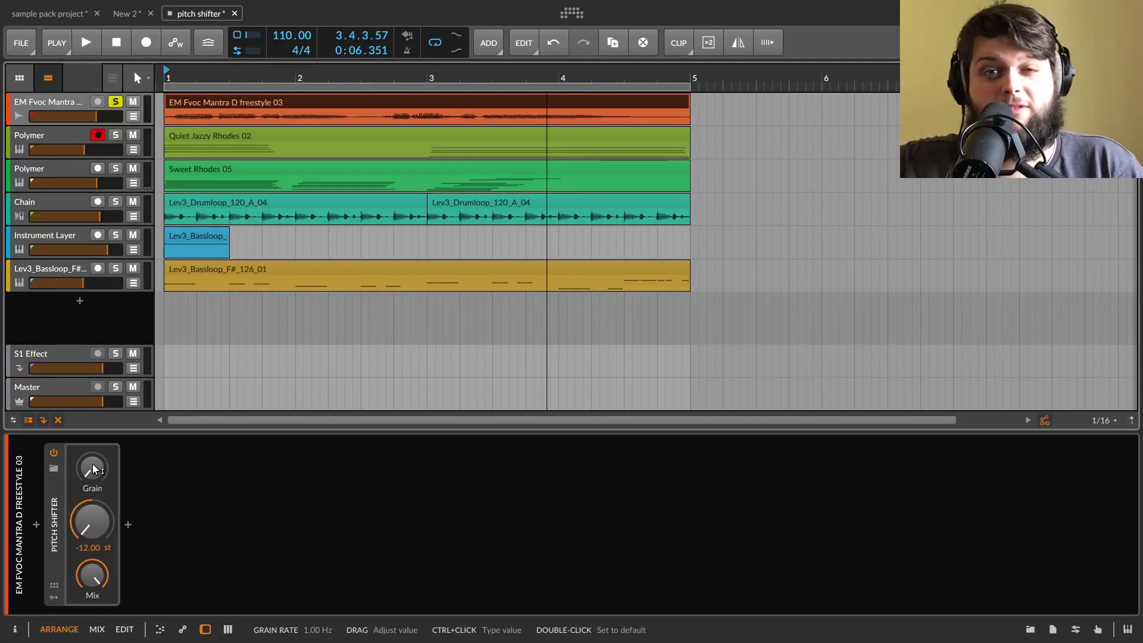
key("space")
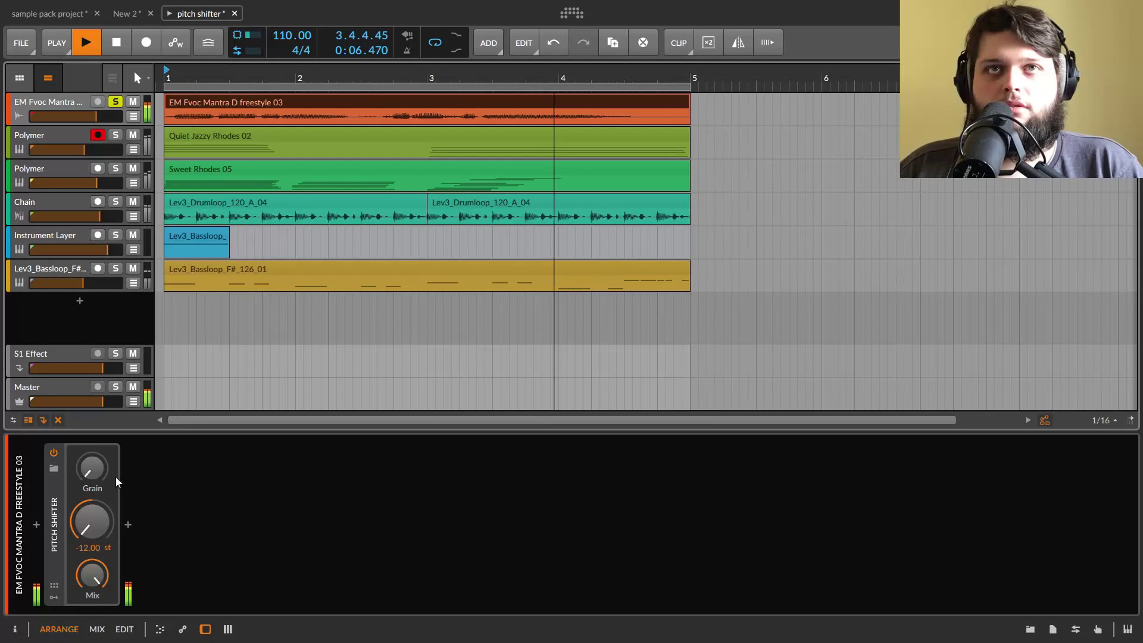
key("space")
Step: Reset the grain rate to 10.0 Hz, blend the mix to about 50%, and audition
double_click(93, 471)
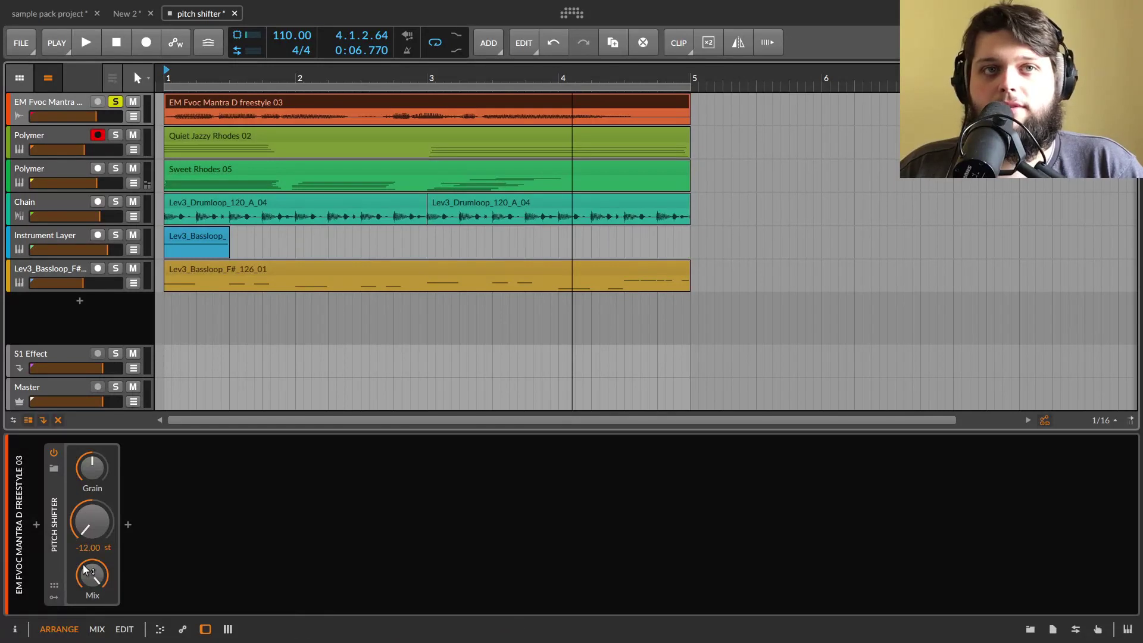
left_click_drag(83, 564, 83, 590)
key("space")
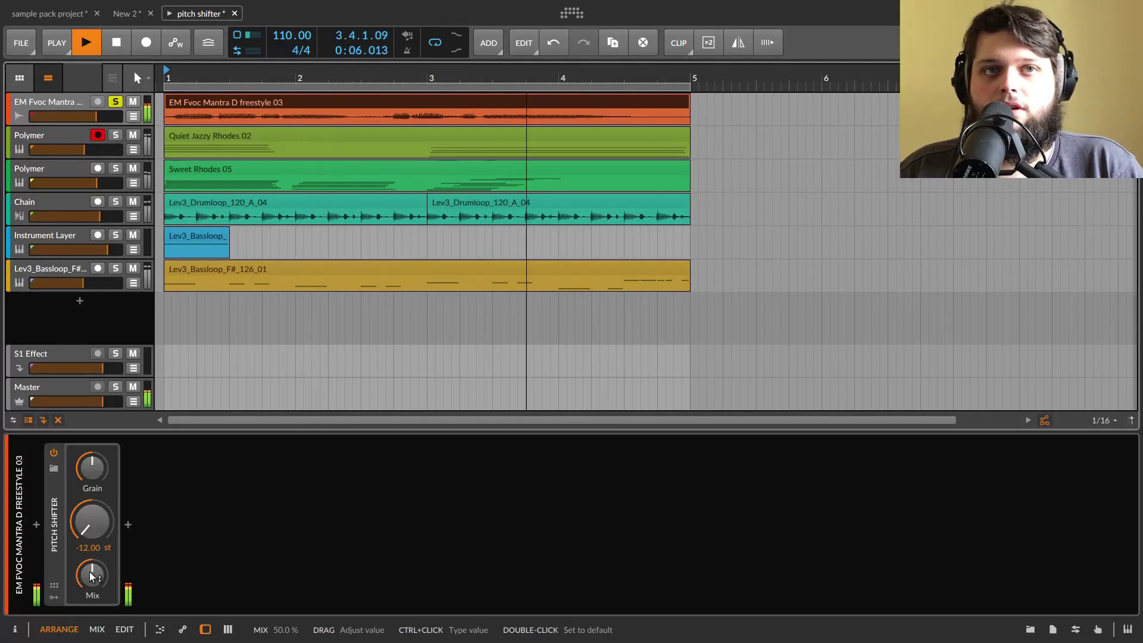
key("space")
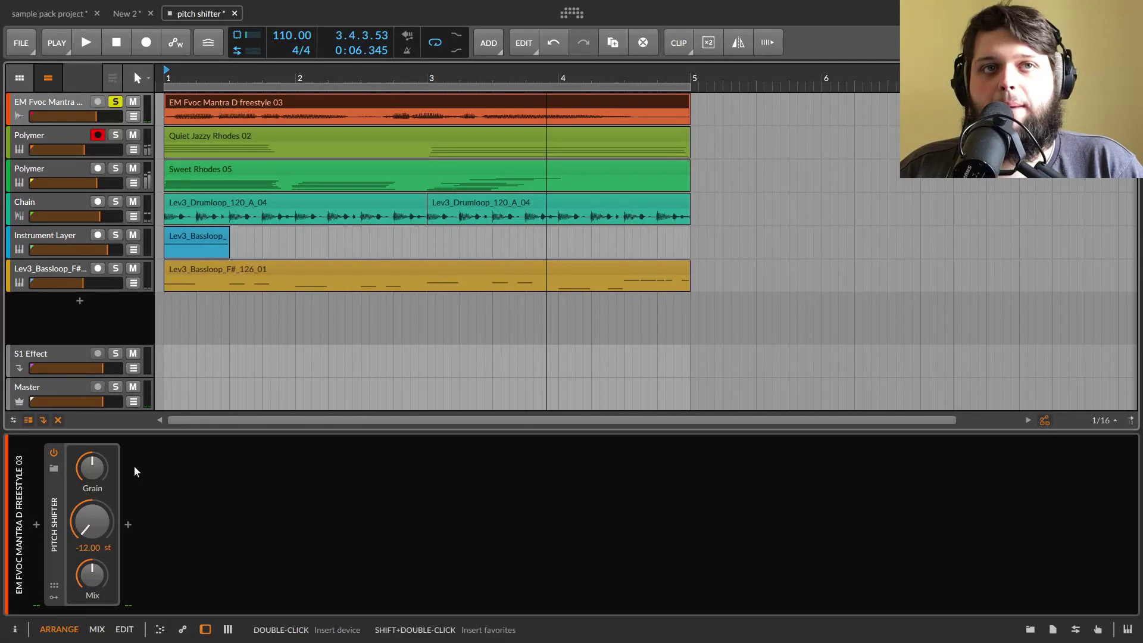
Step: Try grain rates from 1.00 Hz up to about 77.3 Hz during playback
double_click(95, 470)
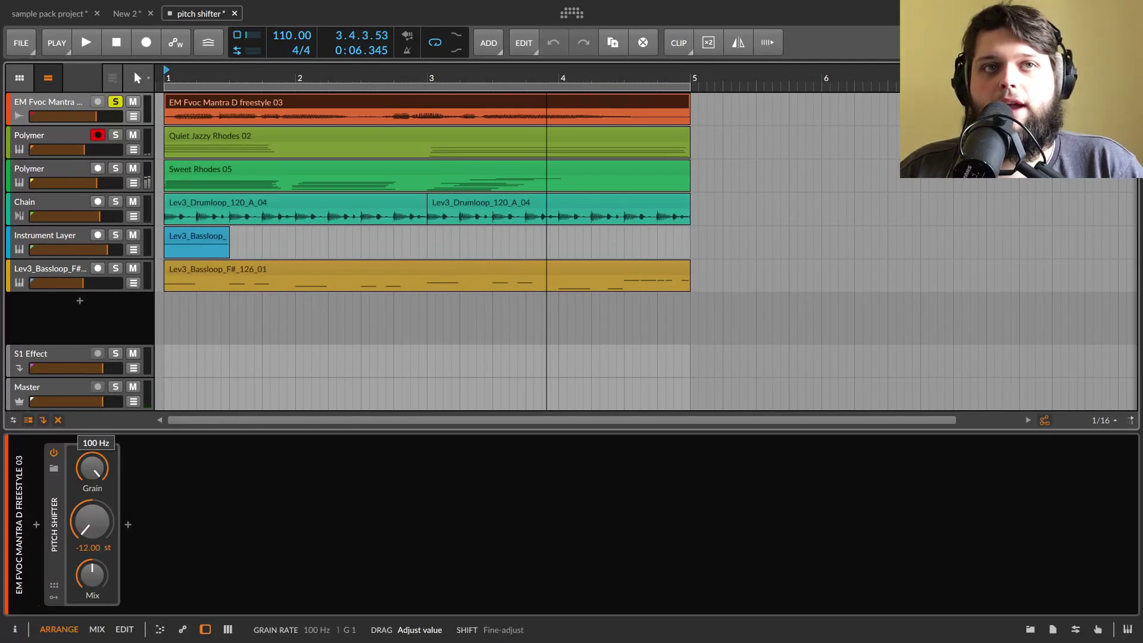
mouse_move(96, 469)
left_mouse_down()
mouse_move(96, 450)
mouse_move(94, 489)
left_mouse_up()
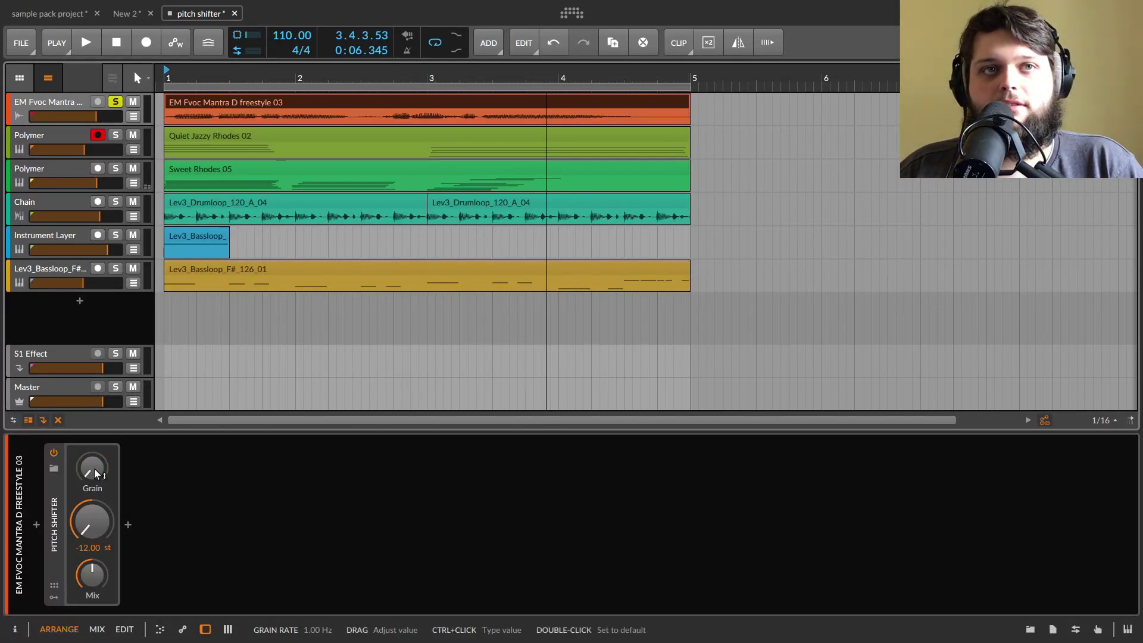
key("space")
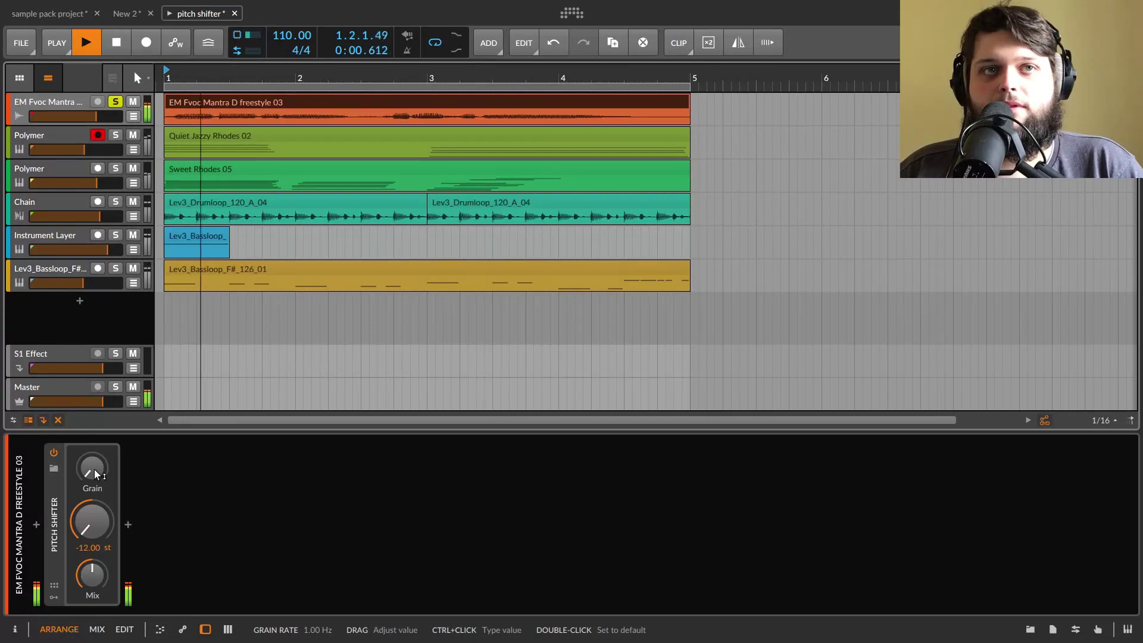
left_click_drag(95, 470, 95, 456)
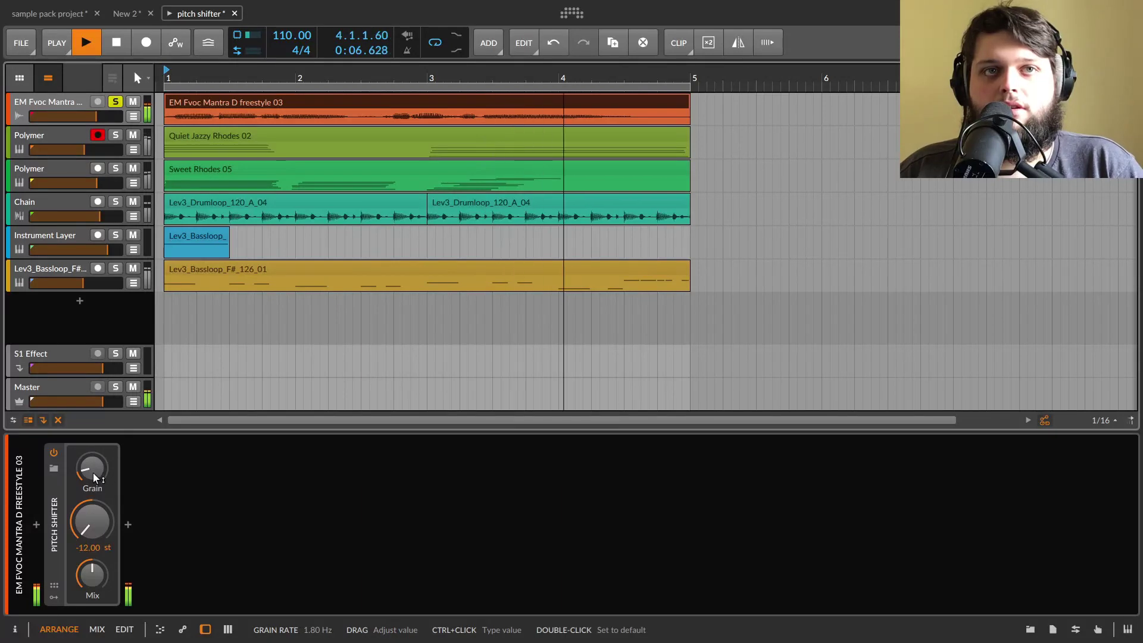
key("space")
double_click(92, 474)
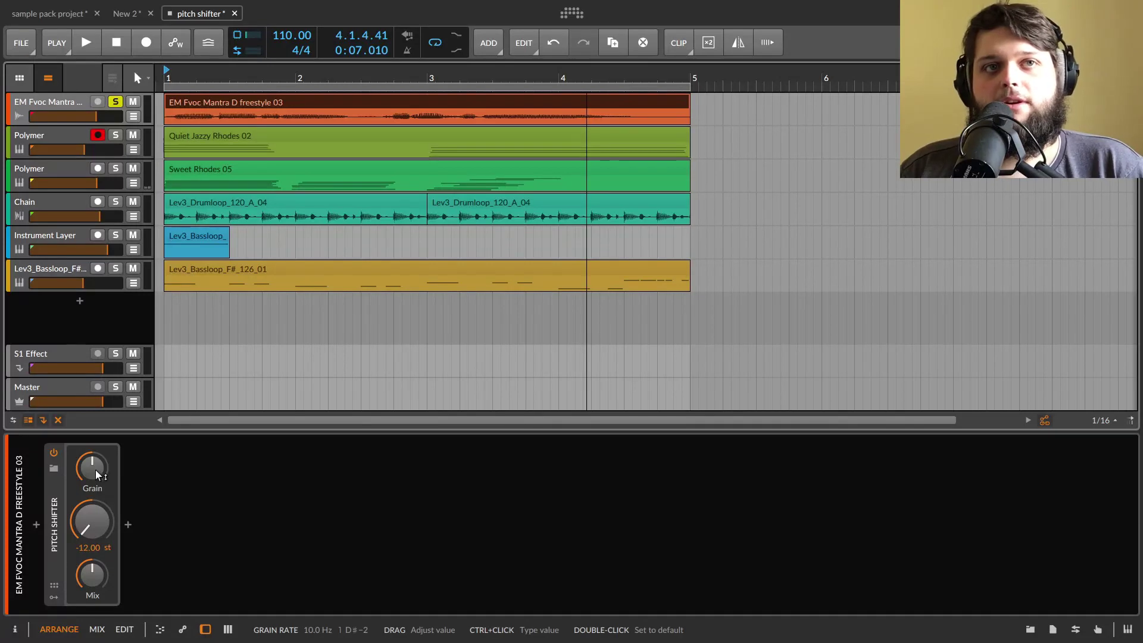
key("space")
left_click_drag(95, 470, 95, 424)
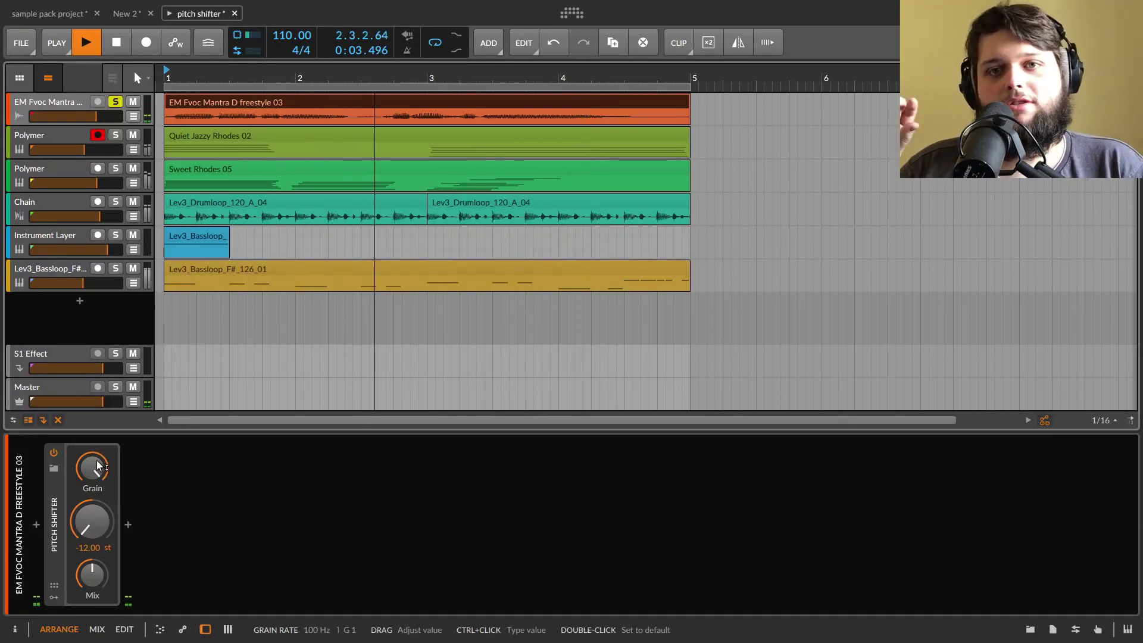
key("space")
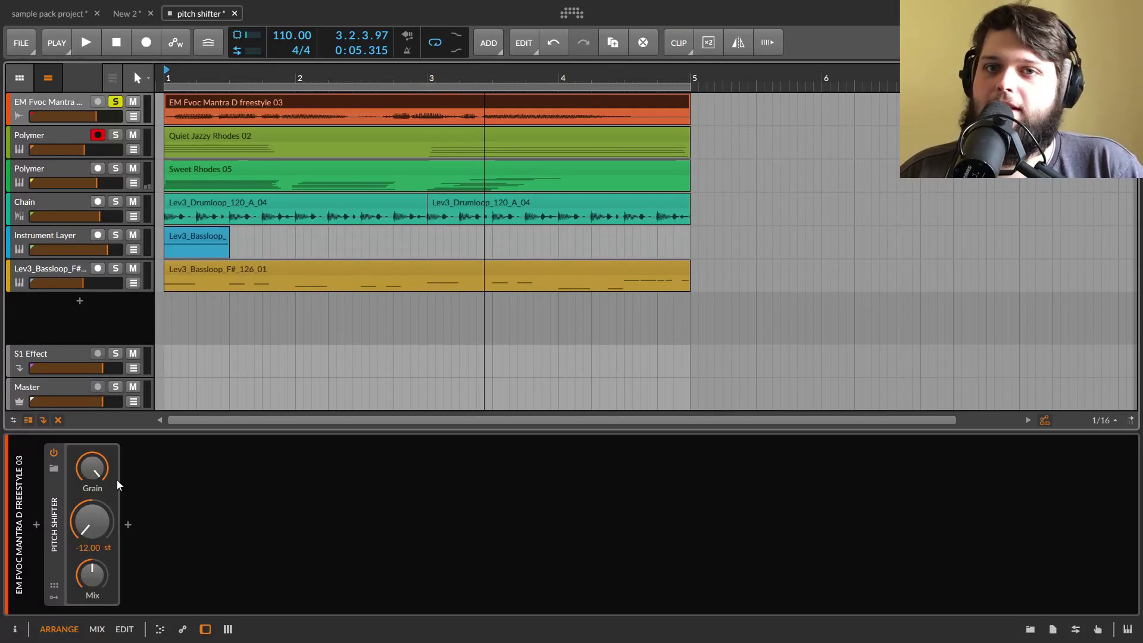
Step: Return the grain rate to 10.0 Hz and audition the vocal from bar 1
key("space")
mouse_move(106, 477)
left_mouse_down()
mouse_move(106, 464)
mouse_move(106, 502)
mouse_move(102, 474)
left_mouse_up()
double_click(101, 474)
key("space")
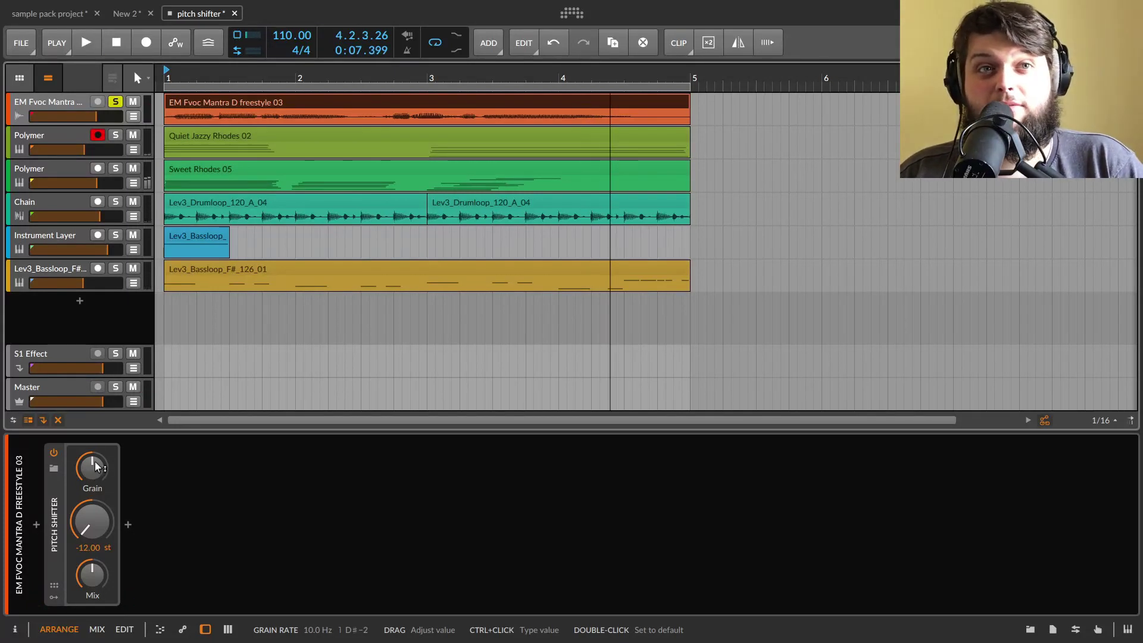
key("space")
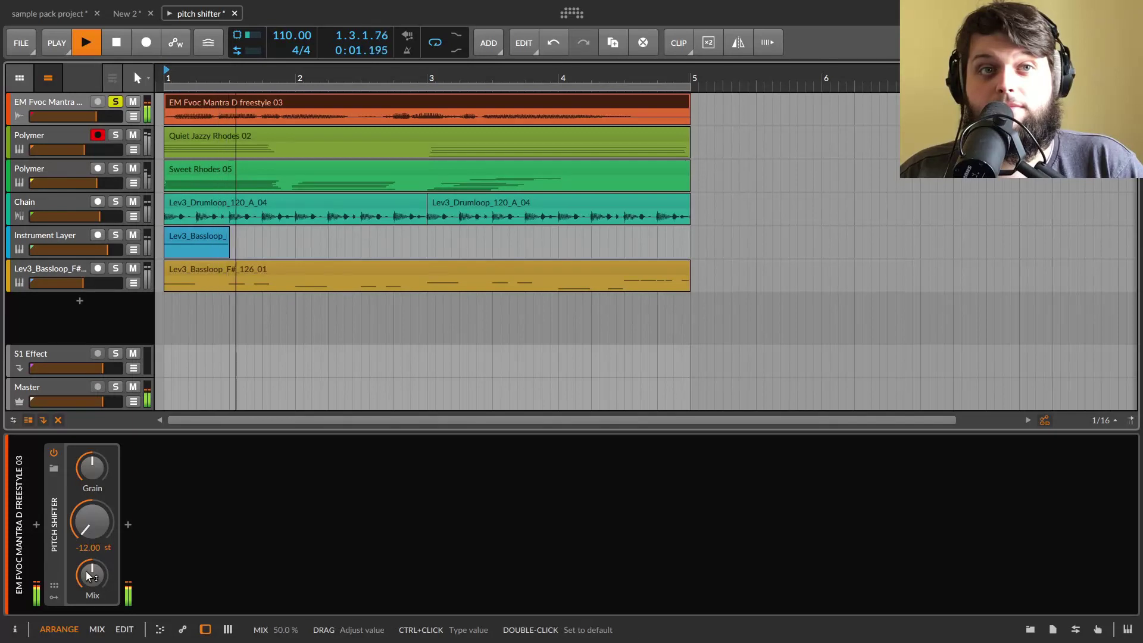
key("space")
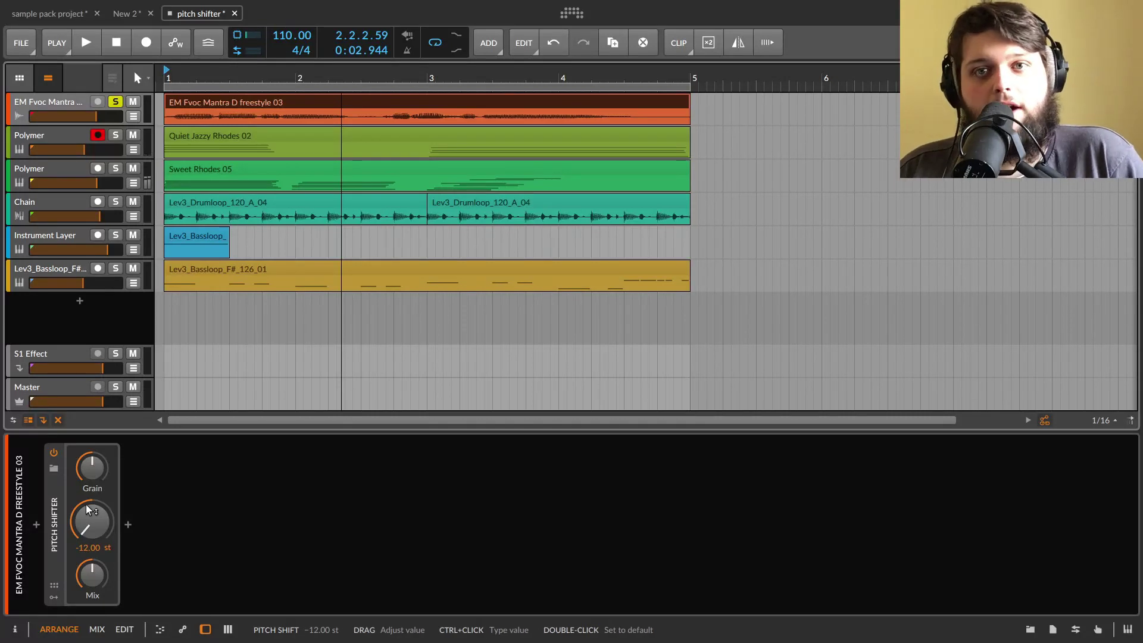
Step: Duplicate the Pitch Shifter, set the copy to +12 st, and audition both octave layers
left_click(49, 542)
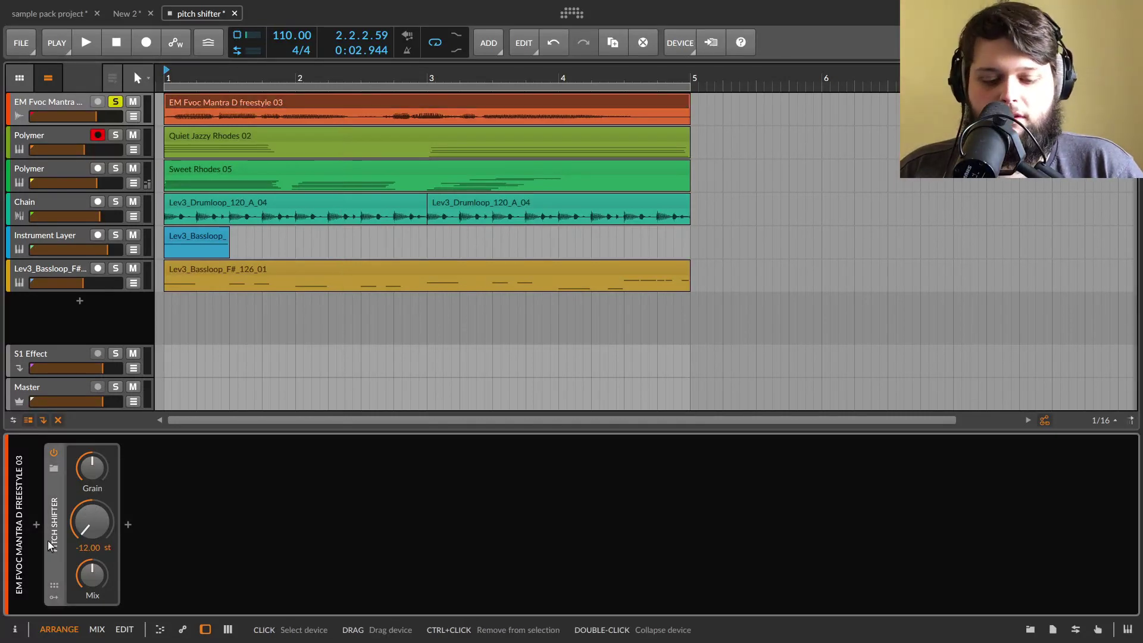
key("ctrl+d")
left_click_drag(179, 518, 179, 515)
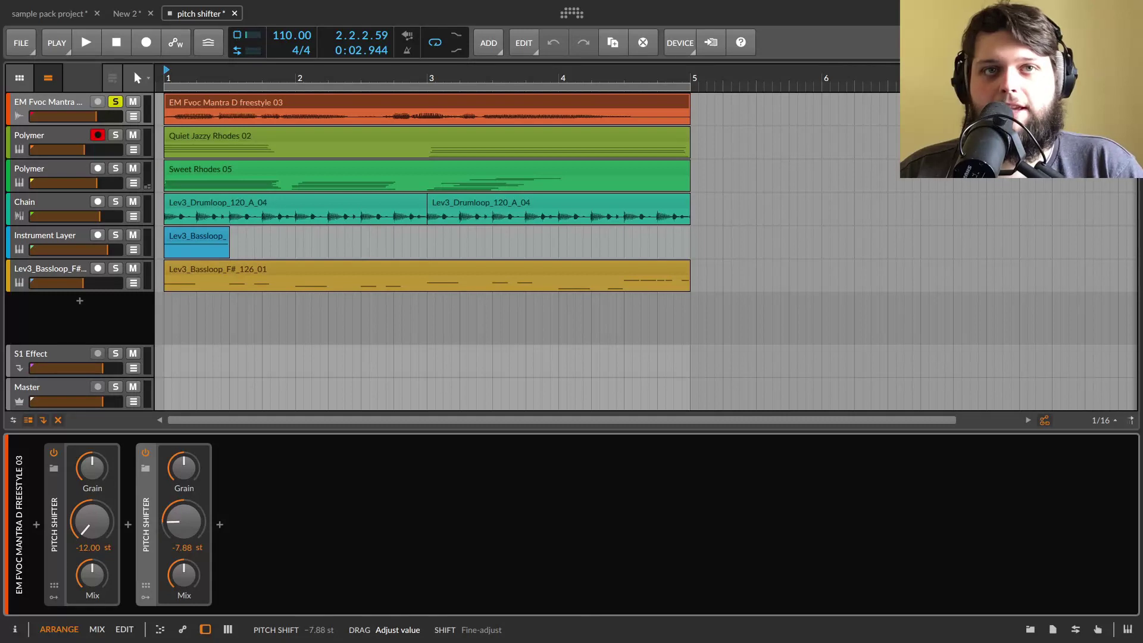
key("space")
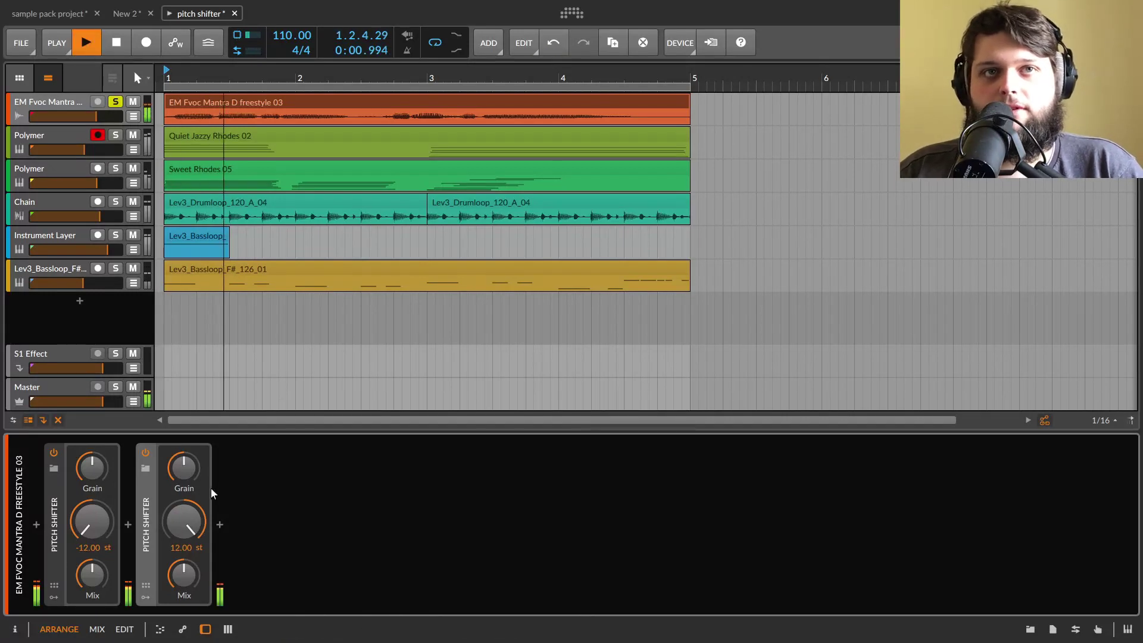
key("space")
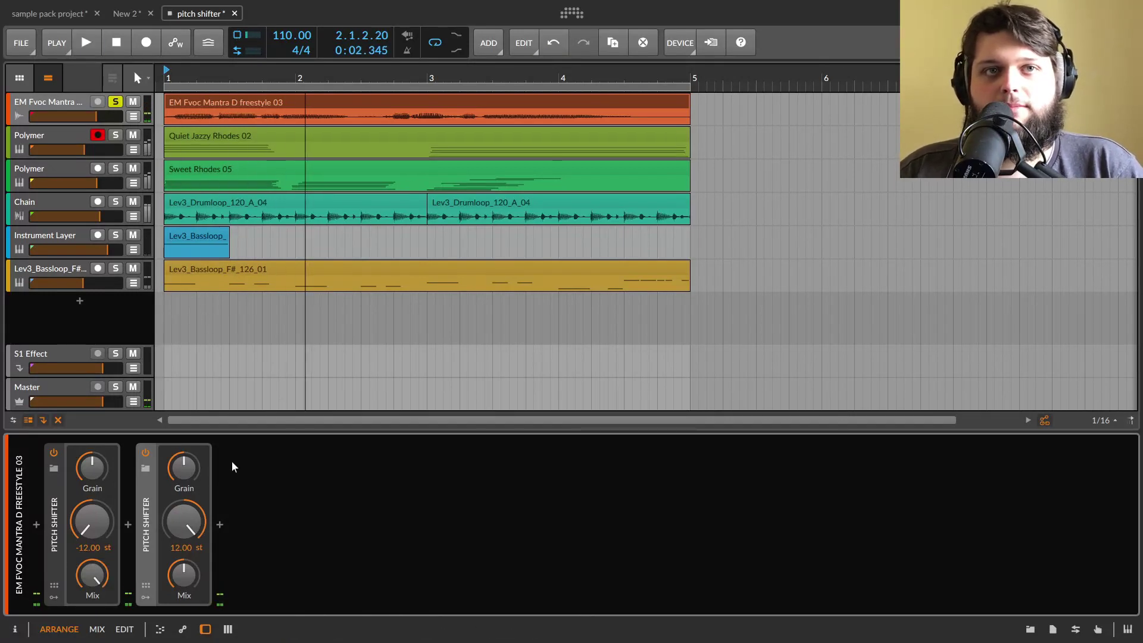
key("space")
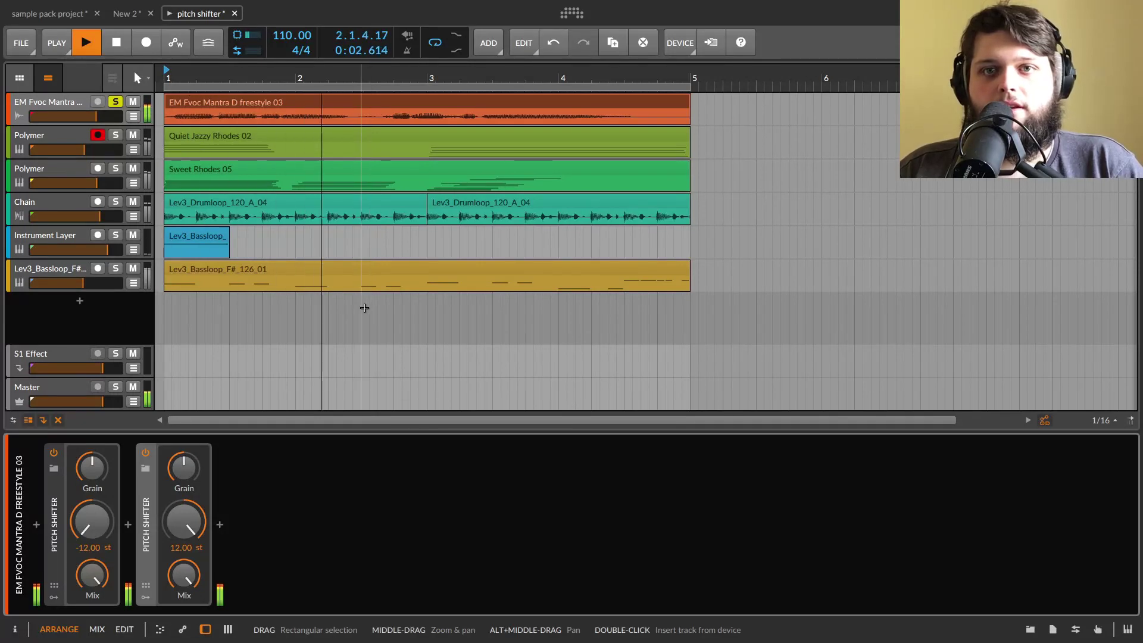
key("space")
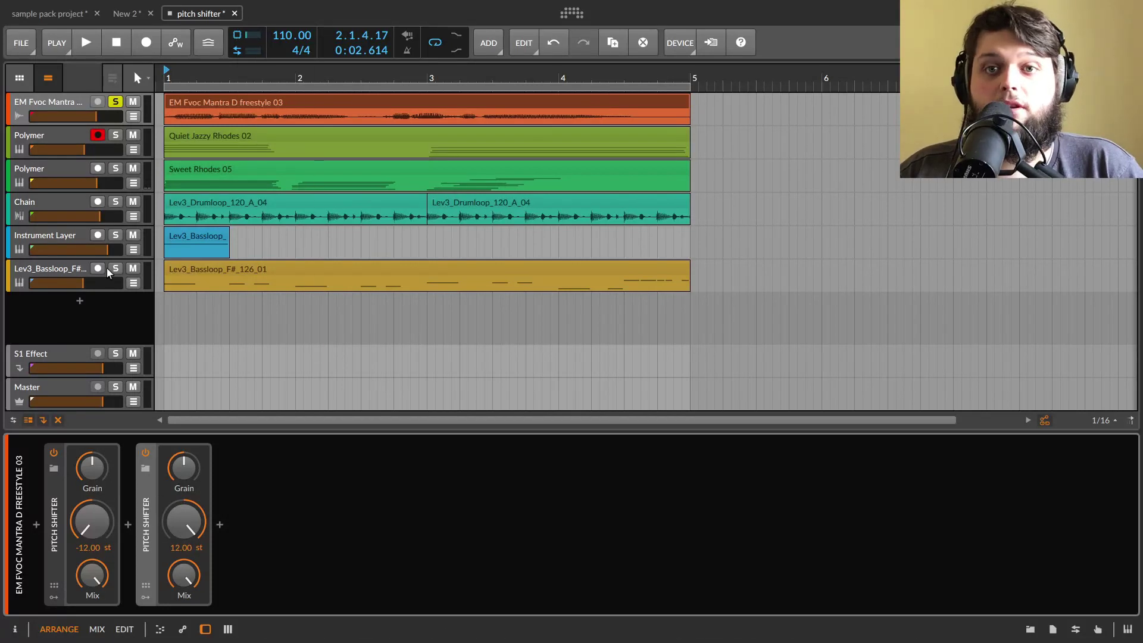
Step: Bring both Pitch Shifters' grain rates down to 1.71 Hz and 1.37 Hz while listening
key("space")
mouse_move(93, 468)
left_mouse_down()
mouse_move(104, 484)
mouse_move(184, 473)
mouse_move(184, 486)
mouse_move(97, 482)
left_mouse_up()
left_click_drag(181, 474, 182, 483)
left_click_drag(99, 477, 98, 487)
mouse_move(189, 481)
left_mouse_down()
mouse_move(184, 465)
mouse_move(182, 478)
left_mouse_up()
left_click_drag(99, 483, 92, 477)
left_click_drag(177, 471, 175, 477)
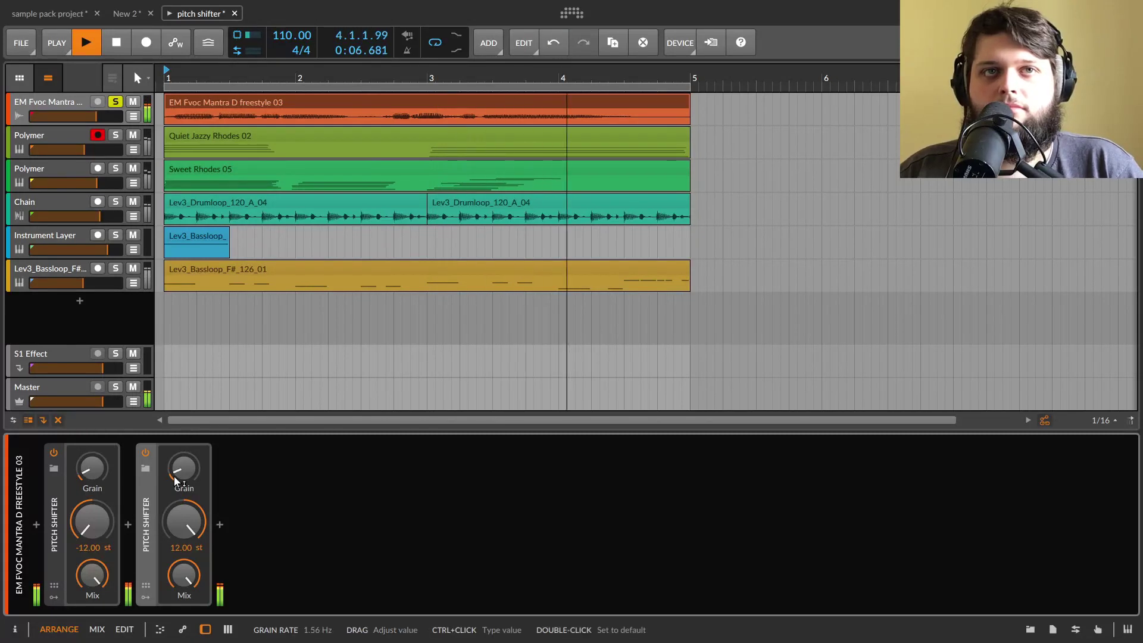
key("space")
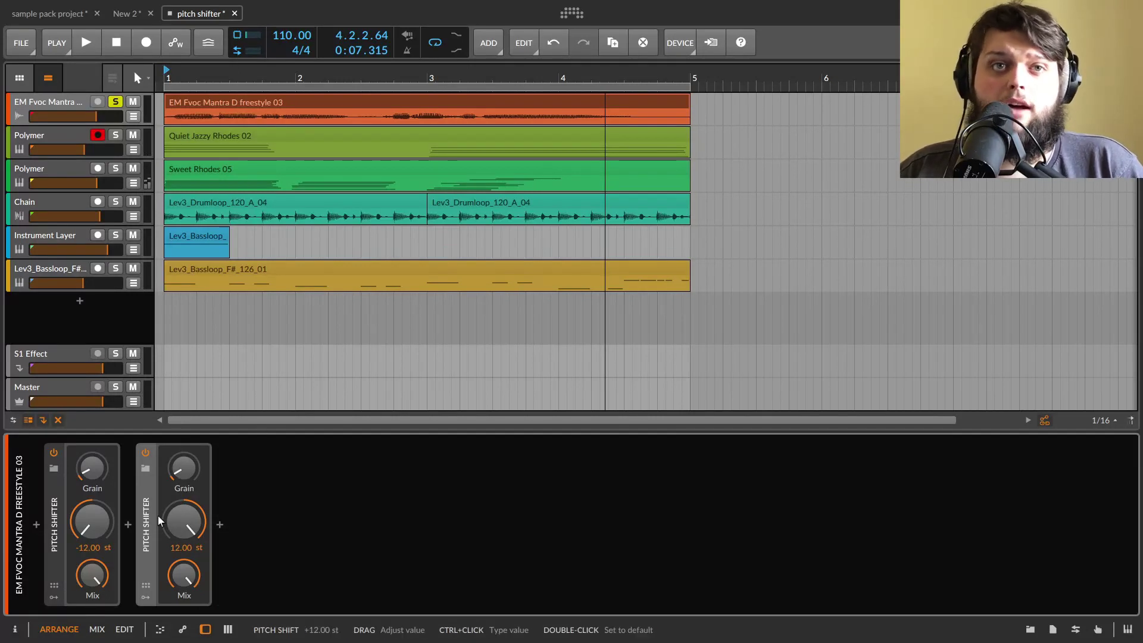
left_click(128, 524)
Step: Duplicate the pair into four Pitch Shifters and set the third one to -12 st
left_click(648, 415)
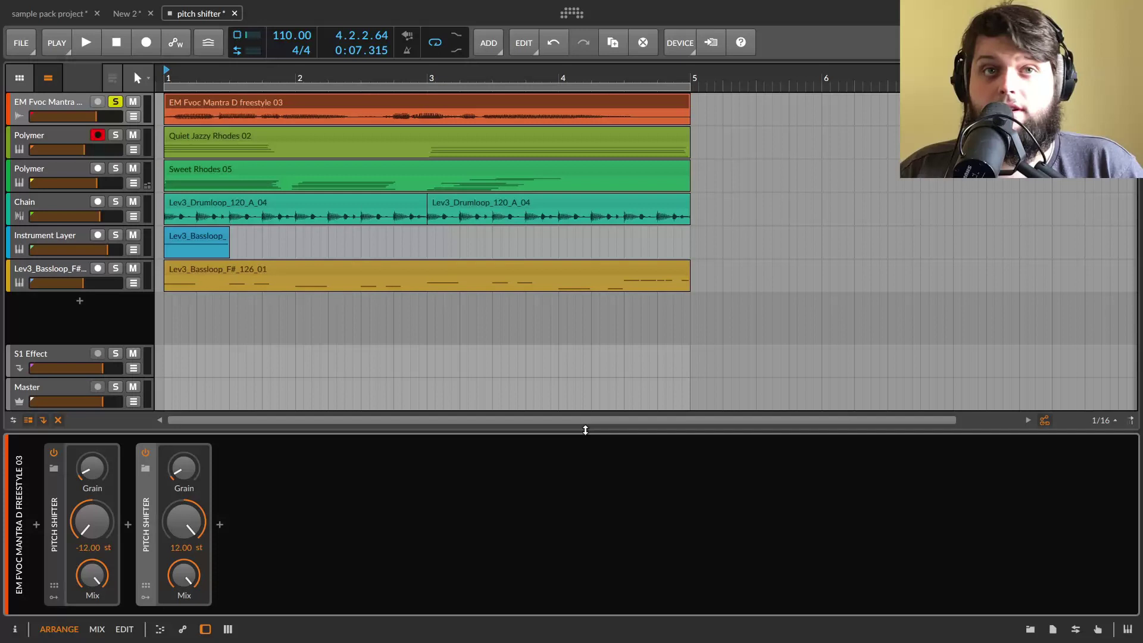
key("ctrl+d")
key("ctrl+d")
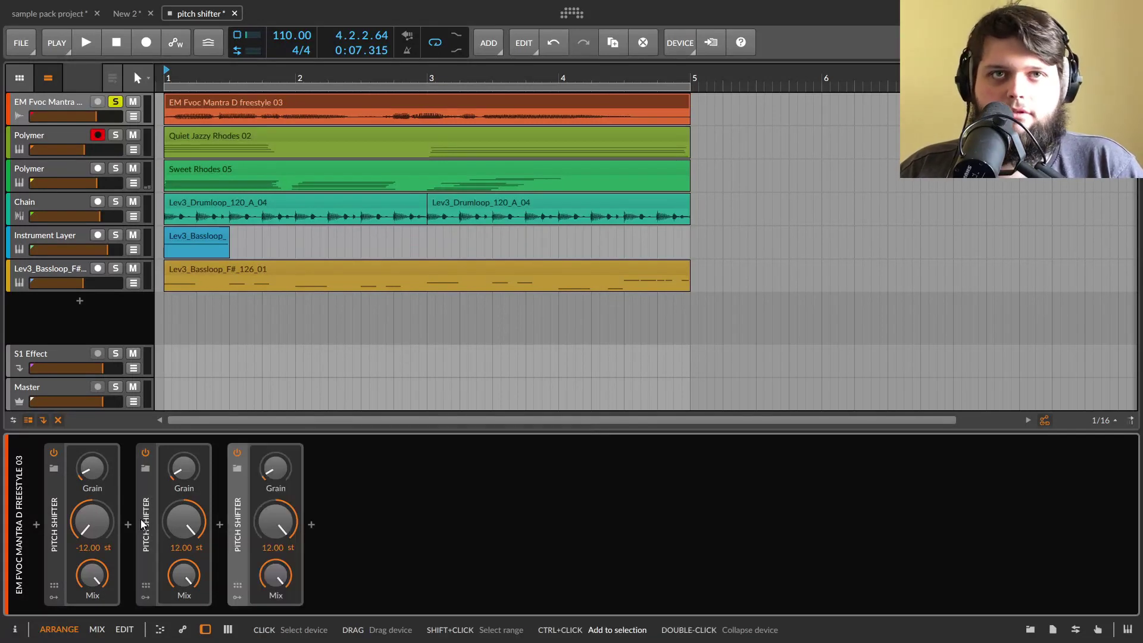
left_click_drag(275, 521, 269, 596)
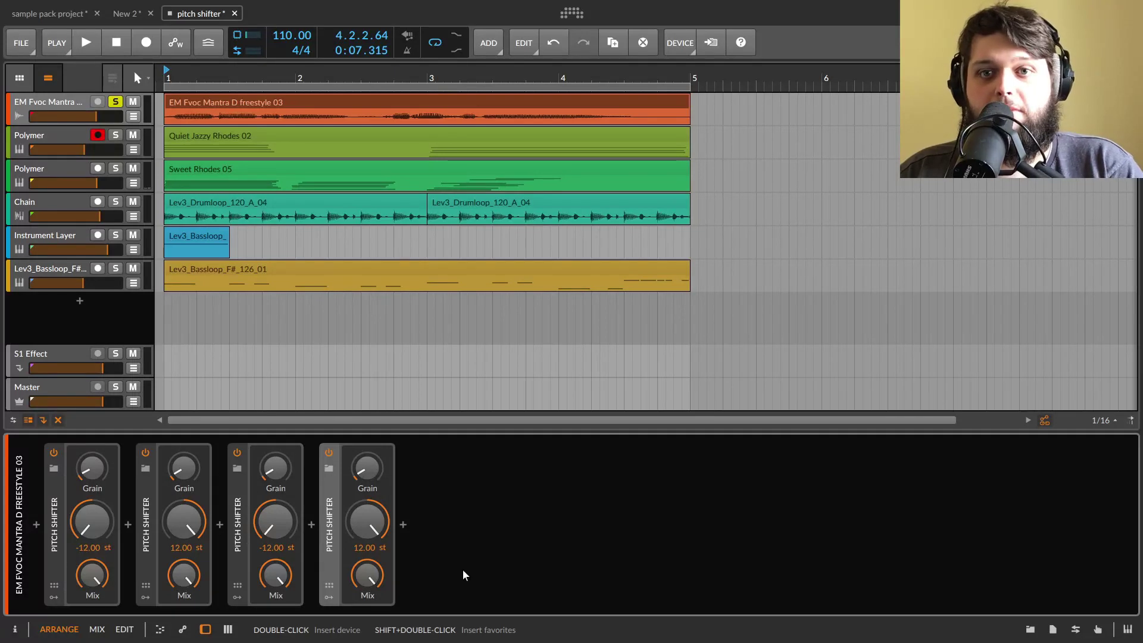
Step: Raise the four Pitch Shifters' grain rates during playback, the second to about 50 Hz
key("space")
mouse_move(276, 467)
mouse_move(93, 467)
left_click_drag(363, 474, 363, 430)
left_click_drag(276, 470, 276, 456)
left_click_drag(184, 467, 184, 431)
left_click_drag(92, 467, 92, 432)
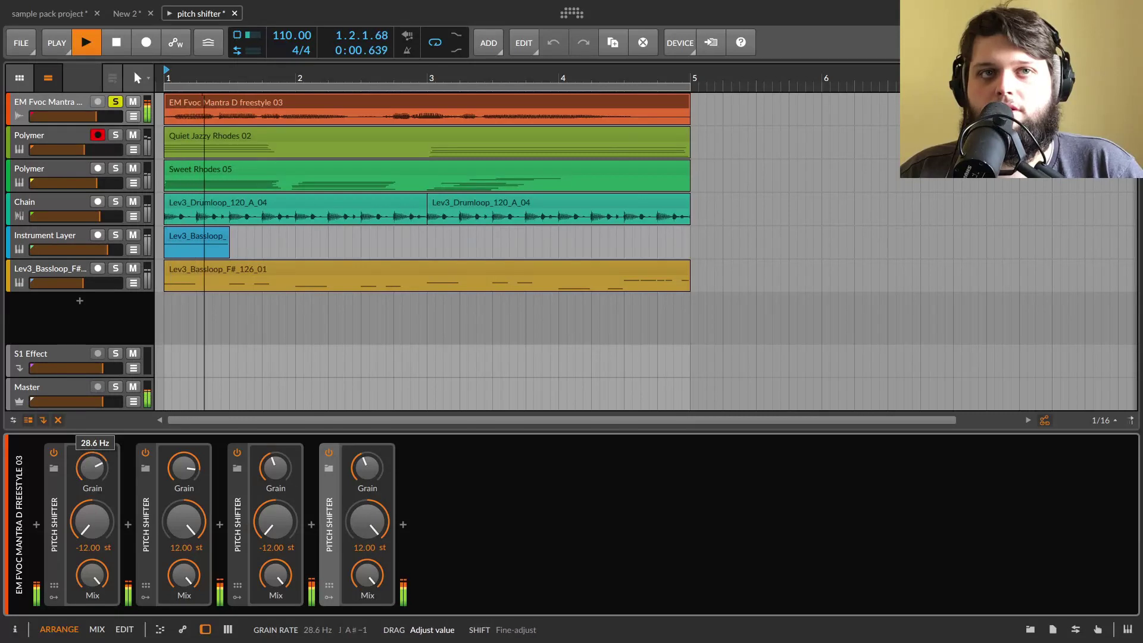
mouse_move(192, 467)
left_mouse_down()
mouse_move(192, 479)
mouse_move(184, 471)
left_mouse_up()
Step: Bring the four grain rates back down, taking the fourth to its minimum, then stop
left_click_drag(266, 470, 267, 494)
left_click_drag(368, 469, 368, 478)
left_click_drag(273, 467, 273, 474)
left_click_drag(354, 469, 355, 481)
left_click_drag(169, 468, 169, 488)
left_click_drag(96, 470, 96, 491)
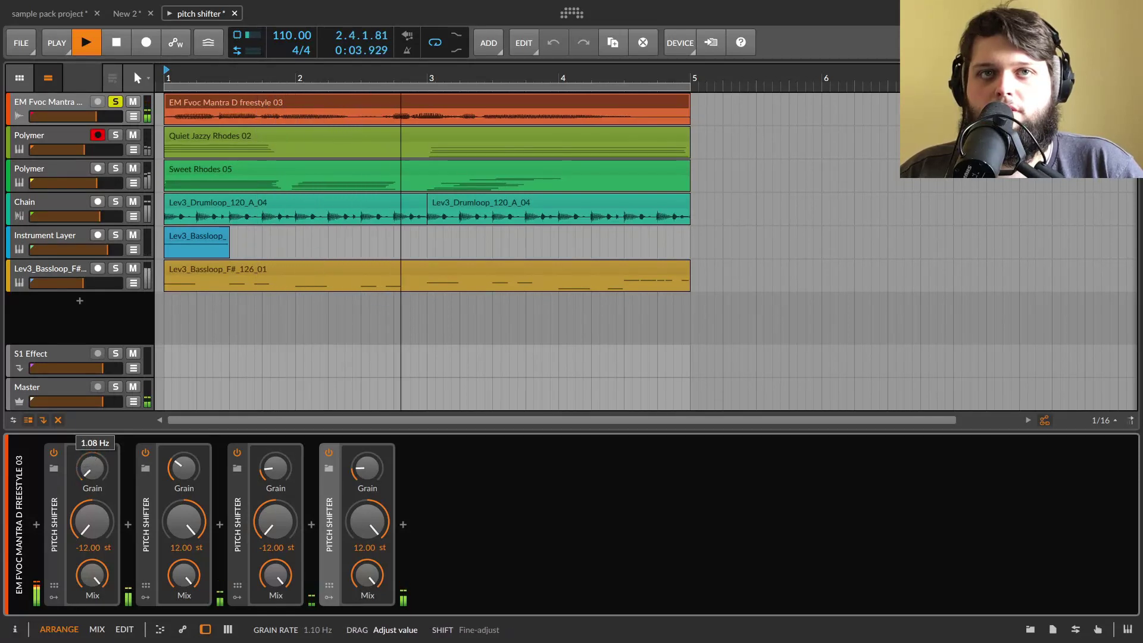
left_click_drag(174, 474, 174, 484)
left_click_drag(284, 473, 284, 483)
left_click_drag(376, 476, 377, 488)
left_click_drag(184, 471, 184, 481)
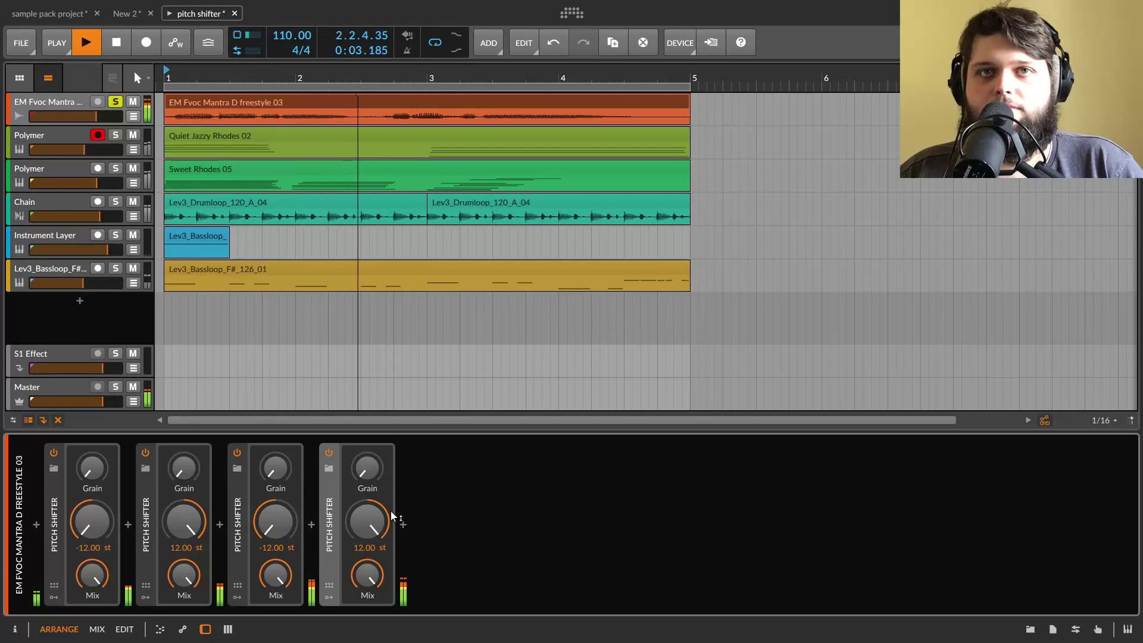
key("space")
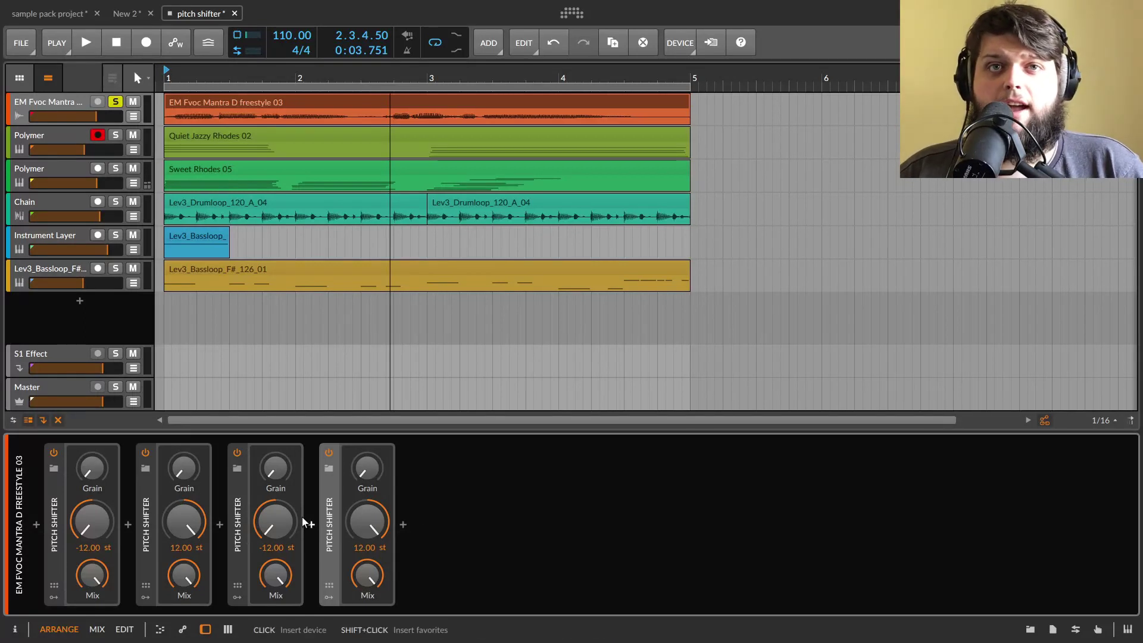
Step: Grow the chain to ten Pitch Shifters and vary the fifth, seventh, ninth and tenth grain rates
key("ctrl+d")
key("ctrl+d")
key("ctrl+d")
key("ctrl+d")
key("ctrl+d")
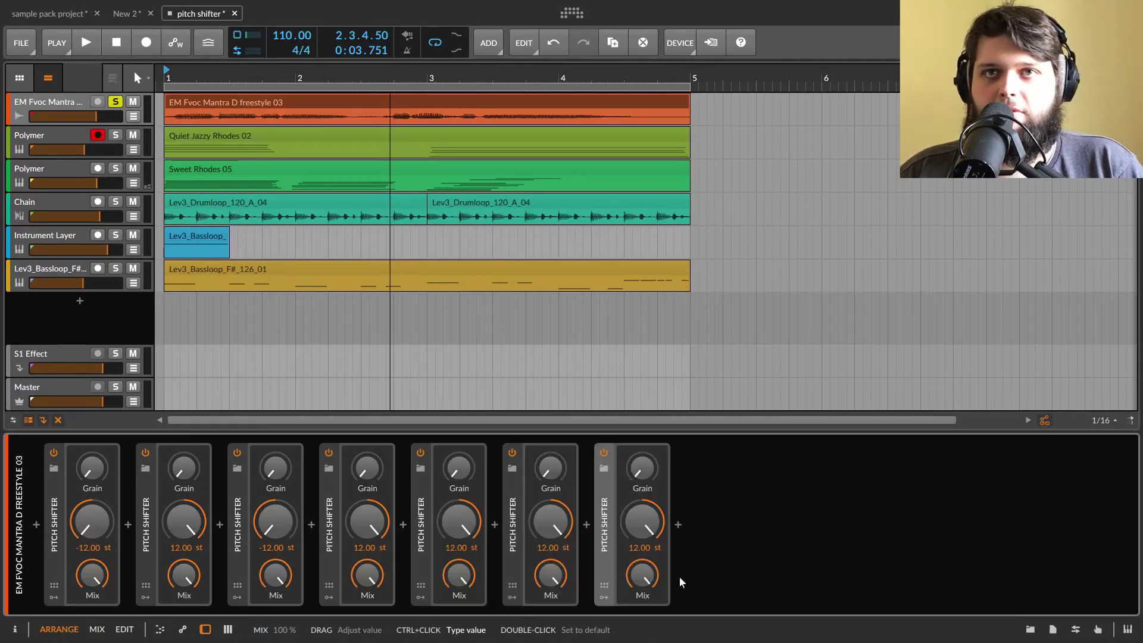
key("ctrl+d")
left_click_drag(913, 475, 914, 426)
left_click_drag(824, 474, 824, 445)
left_click_drag(642, 472, 642, 470)
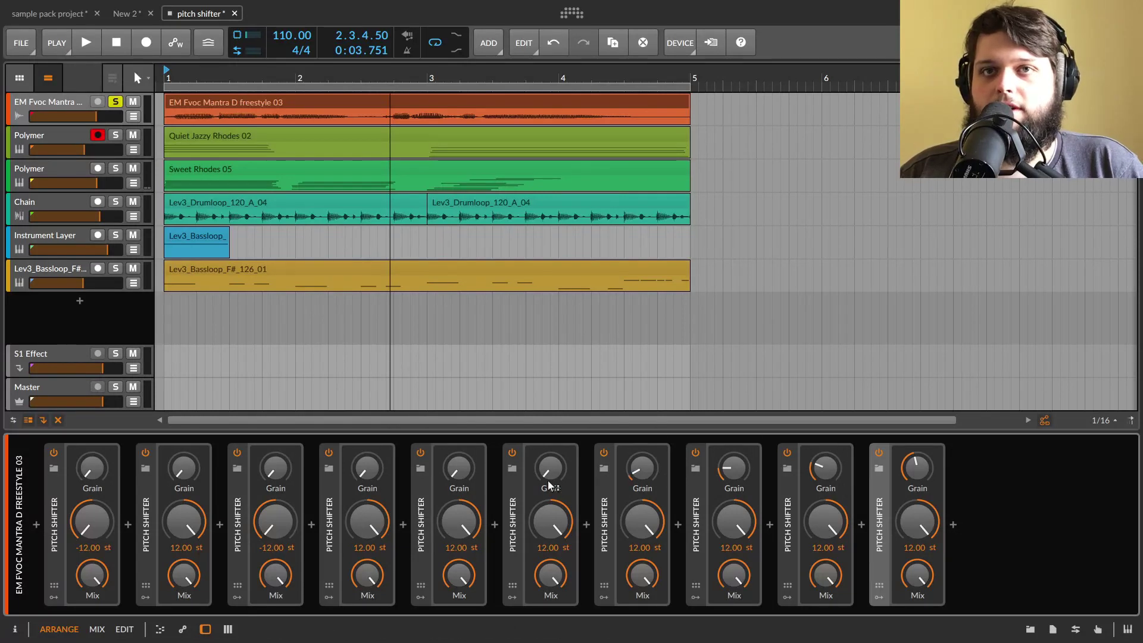
left_click_drag(444, 479, 423, 471)
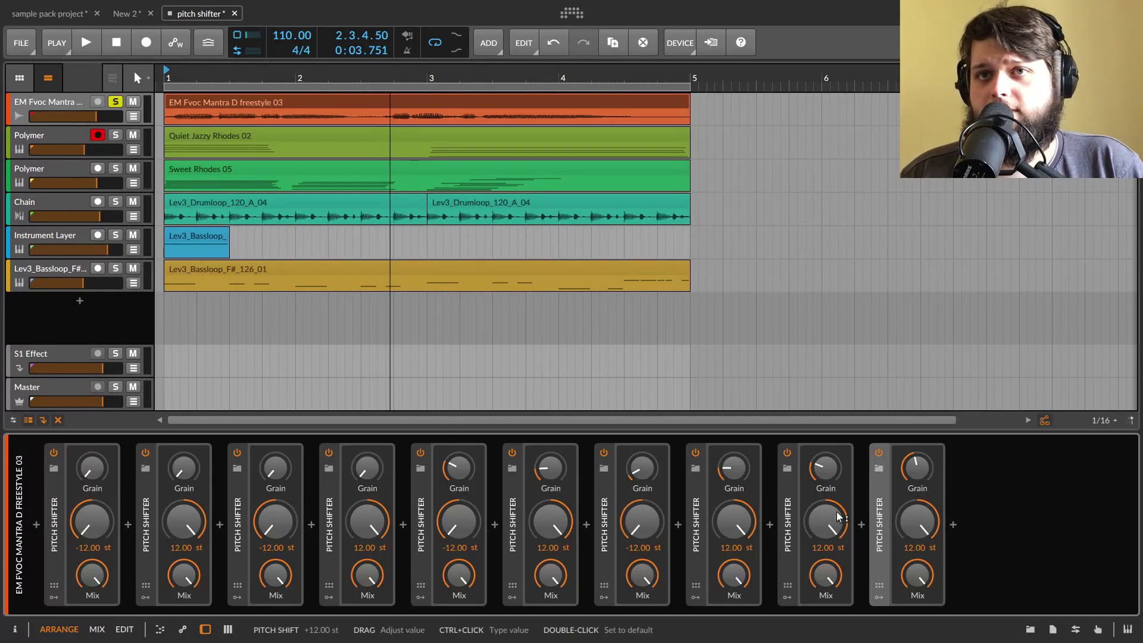
Step: Fine-tune all ten grain rates while playing, e.g. 1.00, 1.39, 1.80 and about 4.8 Hz
key("space")
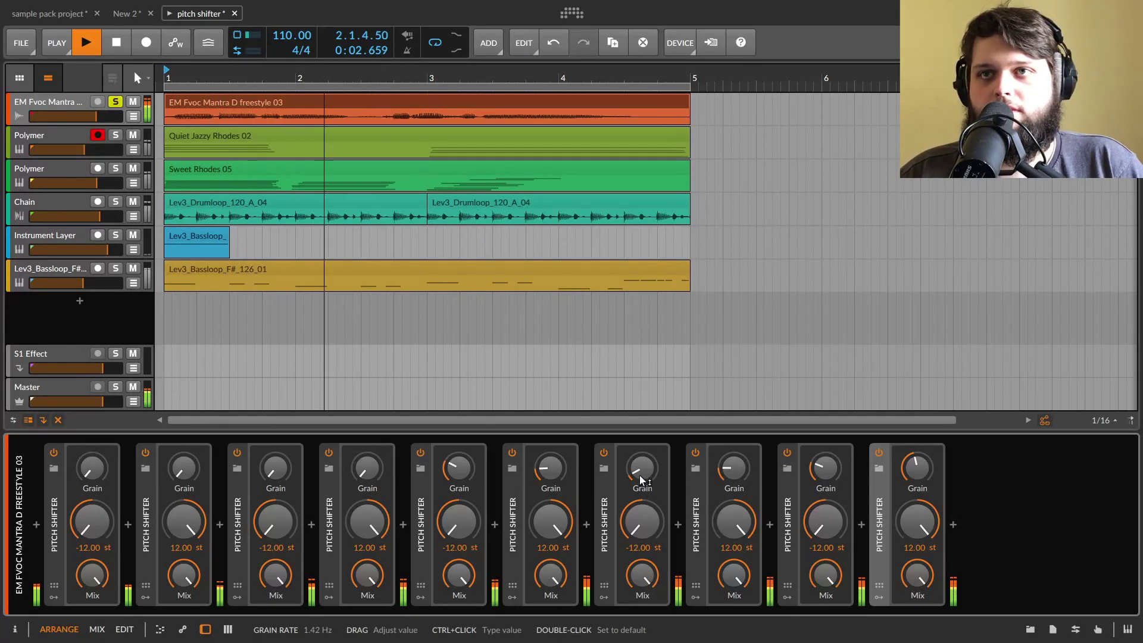
left_click_drag(745, 478, 744, 472)
left_click_drag(815, 468, 816, 460)
left_click_drag(919, 464, 919, 453)
left_click_drag(652, 479, 652, 472)
left_click_drag(550, 468, 551, 469)
left_click_drag(462, 470, 461, 468)
left_click_drag(369, 471, 367, 466)
left_click_drag(276, 468, 276, 460)
left_click_drag(184, 468, 184, 464)
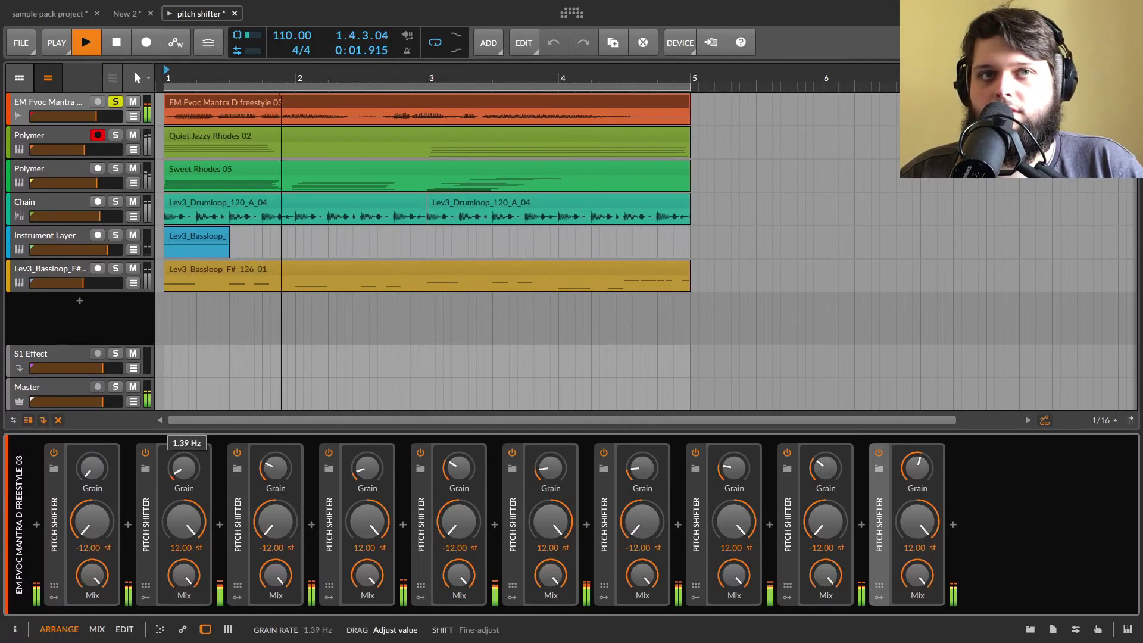
left_click_drag(94, 479, 94, 473)
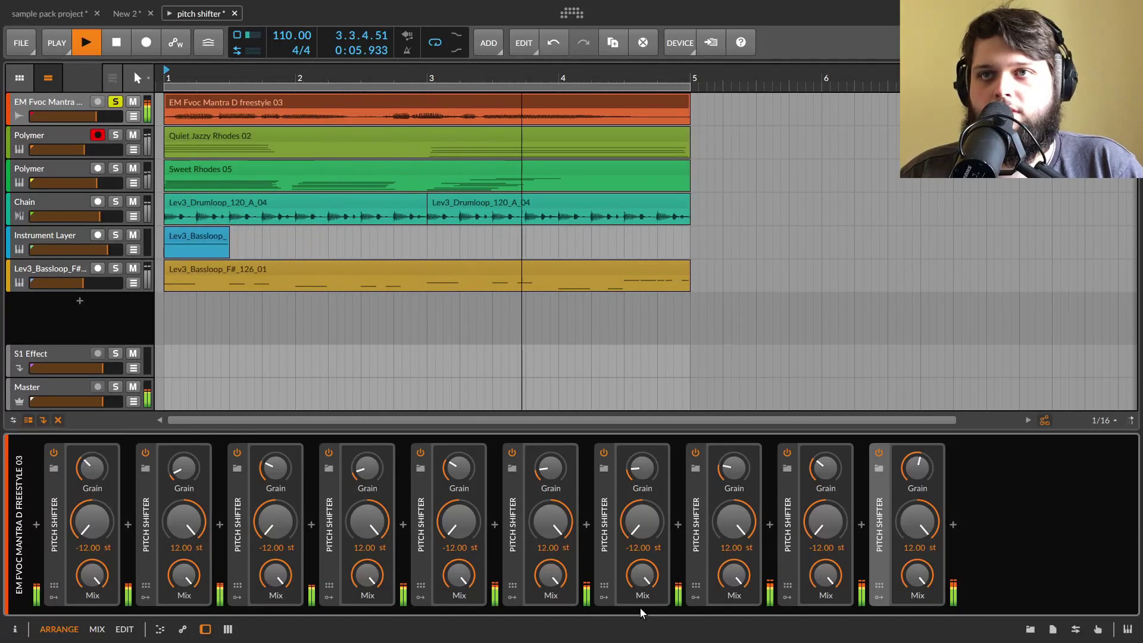
Step: Detune the Pitch Shifters by hundredths off ±12 st, e.g. 11.95, -11.92, -11.89 and 11.76 st
key("space")
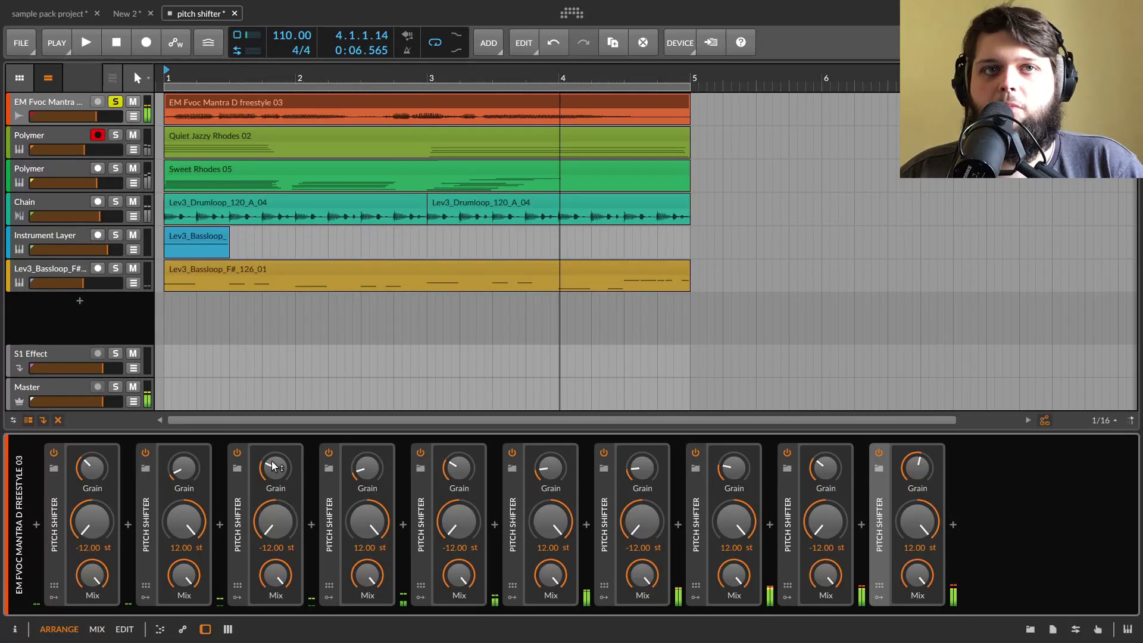
left_click_drag(99, 514, 99, 514)
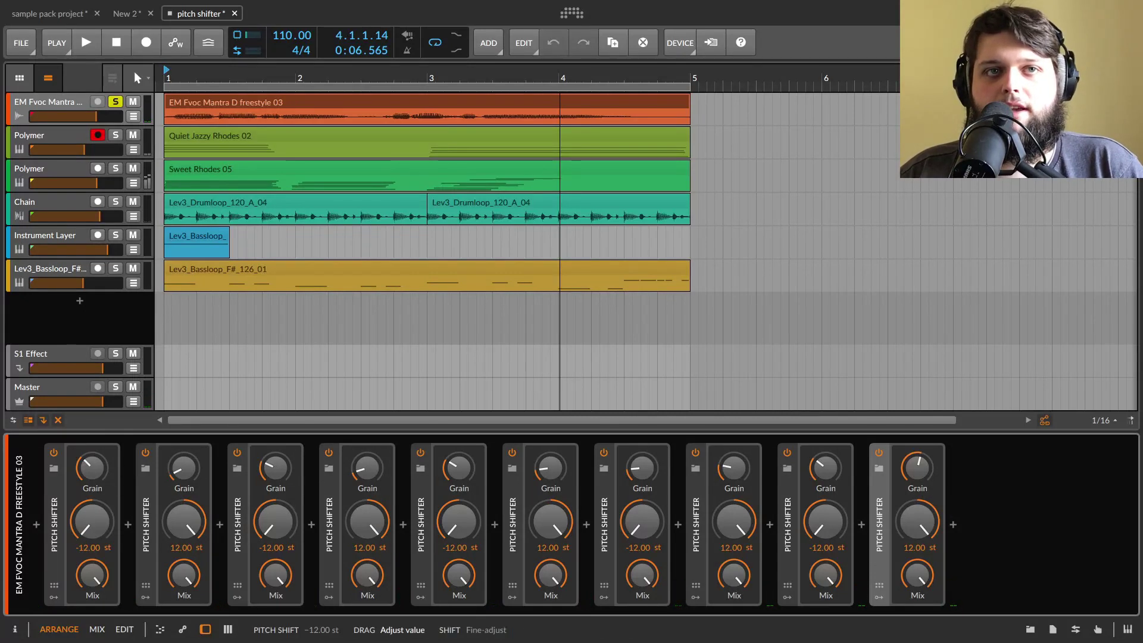
left_click_drag(184, 521, 184, 522)
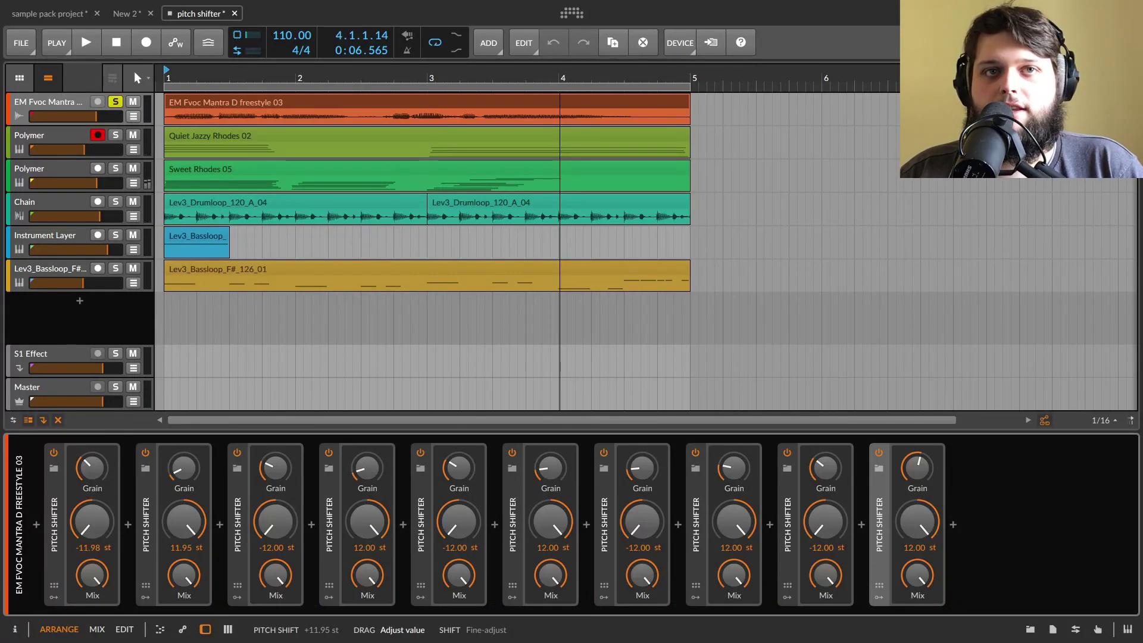
left_click_drag(280, 530, 281, 529)
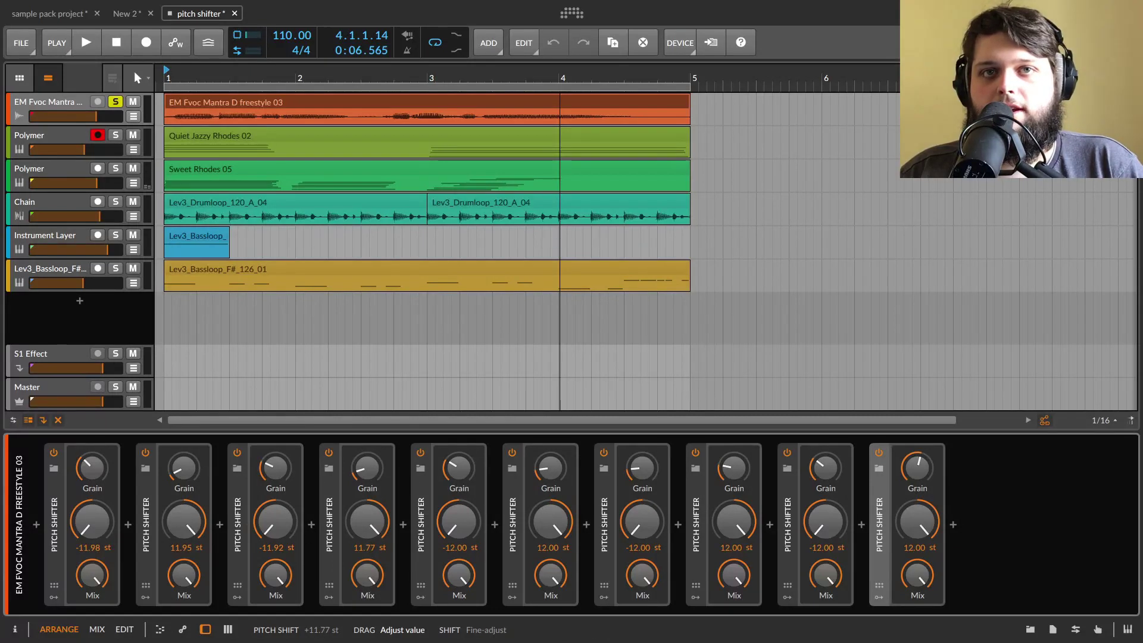
left_click_drag(459, 523, 459, 521)
left_click_drag(551, 522, 550, 525)
left_click_drag(659, 525, 659, 524)
left_click_drag(816, 536, 816, 535)
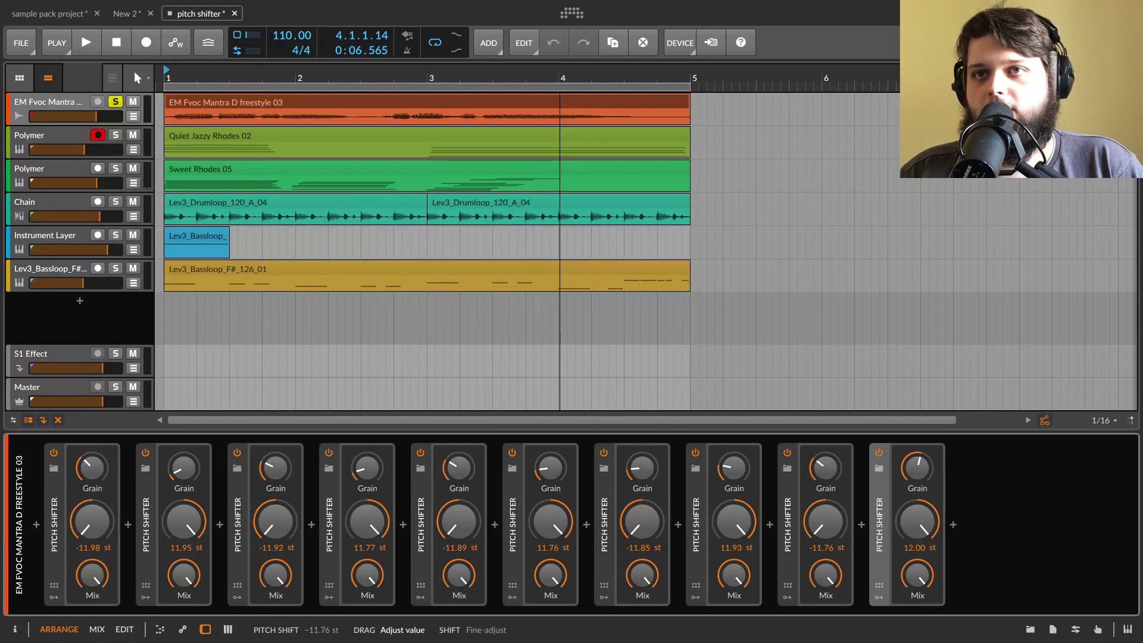
left_click_drag(927, 526, 928, 528)
Step: Audition, then push several shifts further to about 10.94, -7.9, -8.70, 9.53 and 8.39 st
key("space")
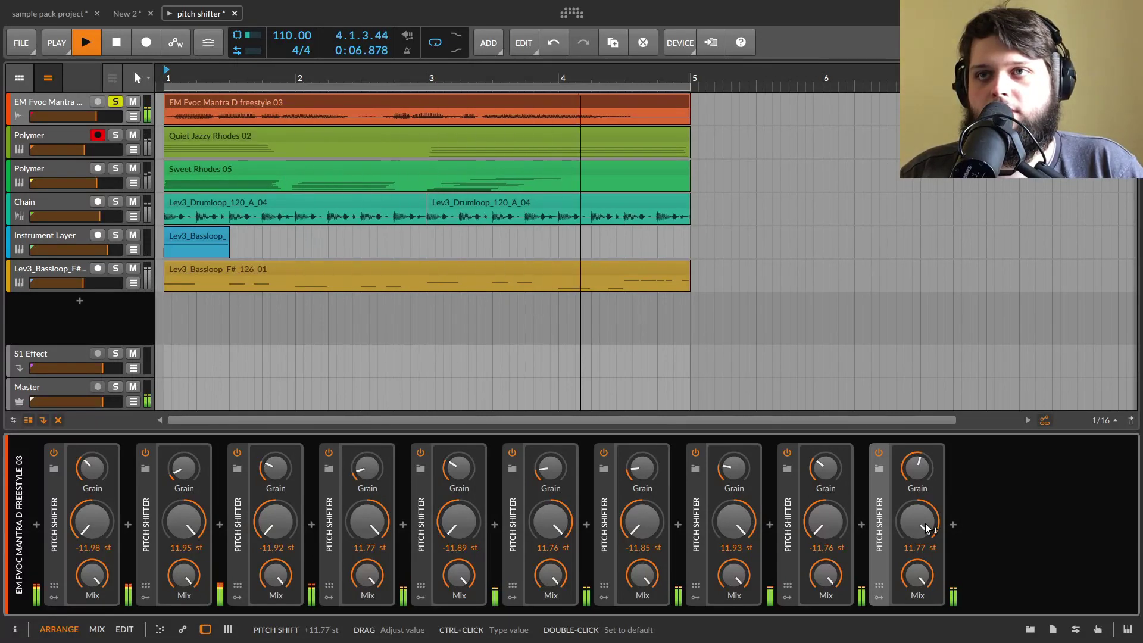
key("space")
left_click_drag(185, 523, 186, 530)
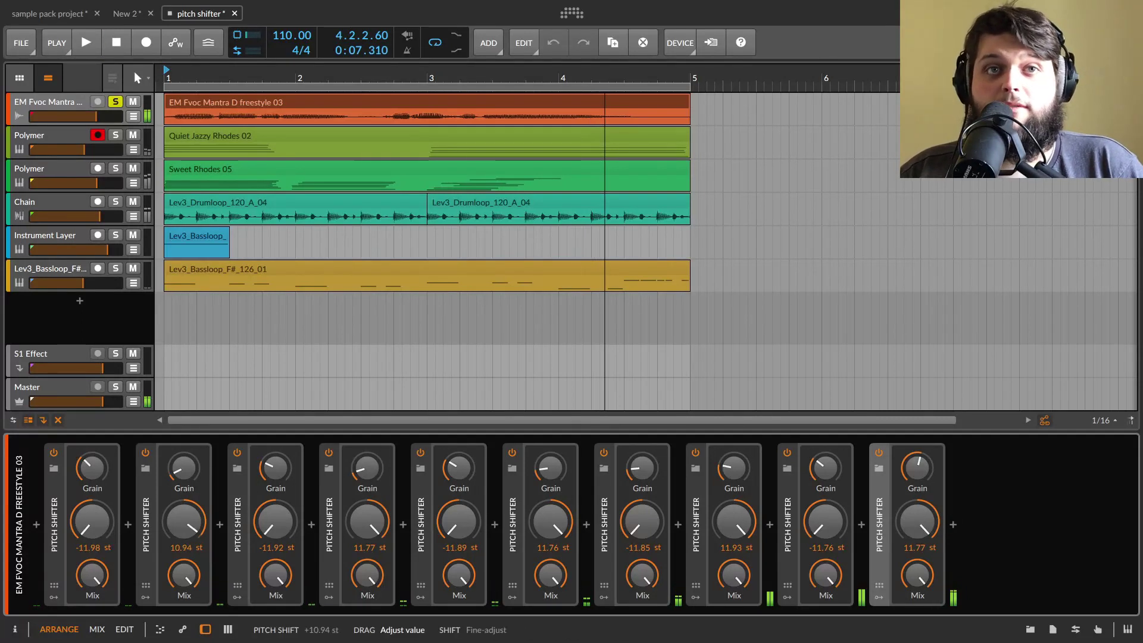
left_click_drag(95, 527, 95, 524)
left_click_drag(367, 522, 368, 524)
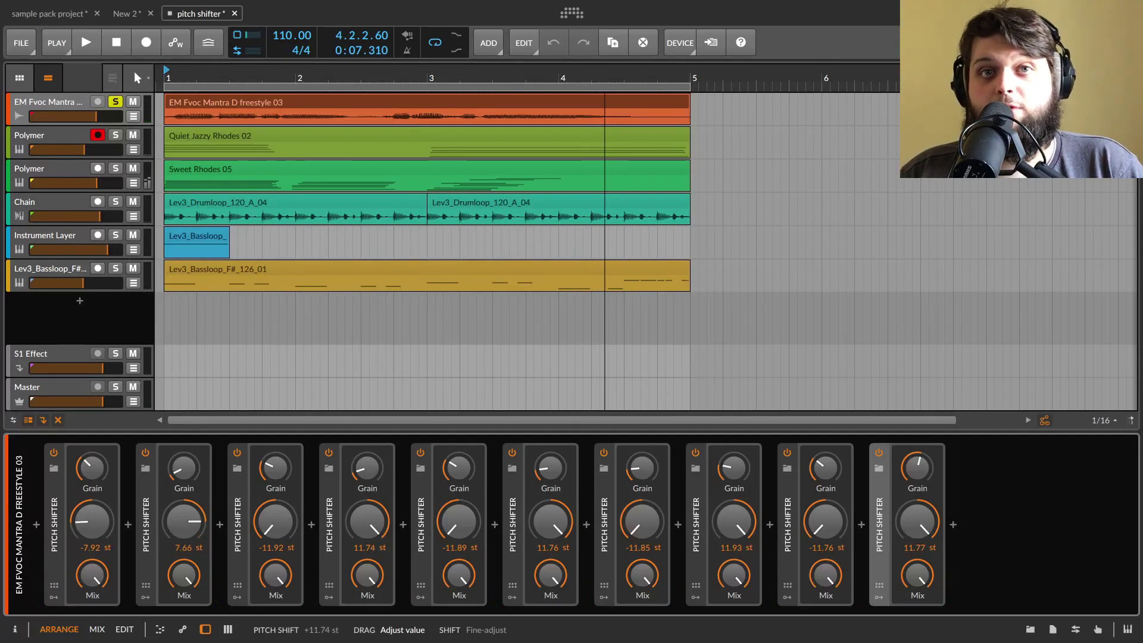
left_click_drag(276, 523, 276, 521)
left_click_drag(557, 522, 557, 534)
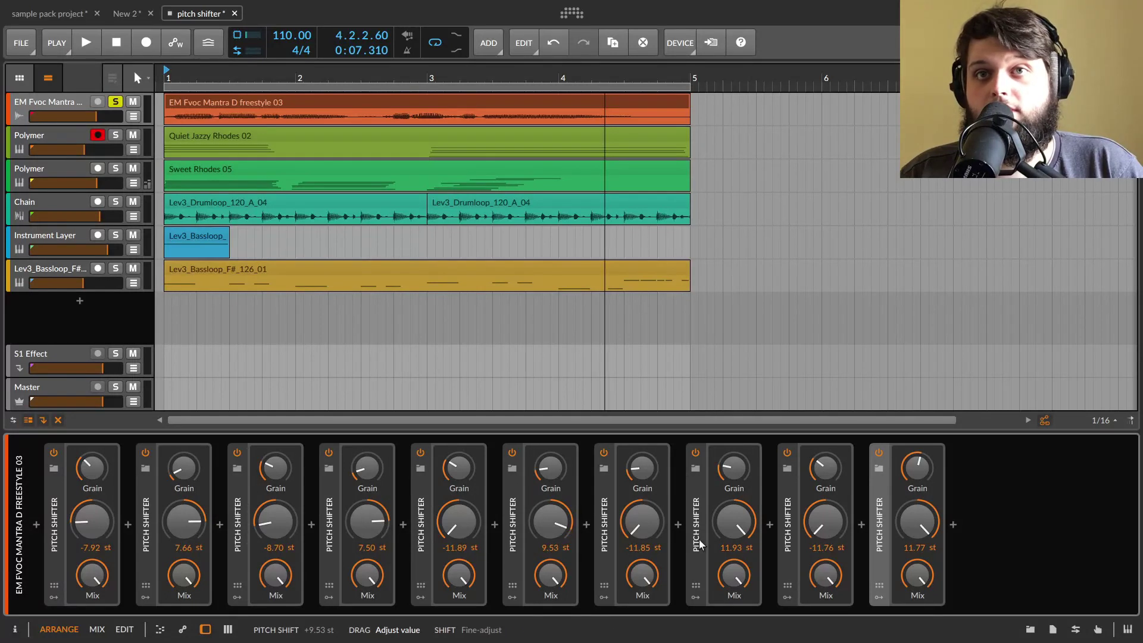
left_click_drag(734, 522, 735, 608)
left_click_drag(734, 522, 763, 490)
key("space")
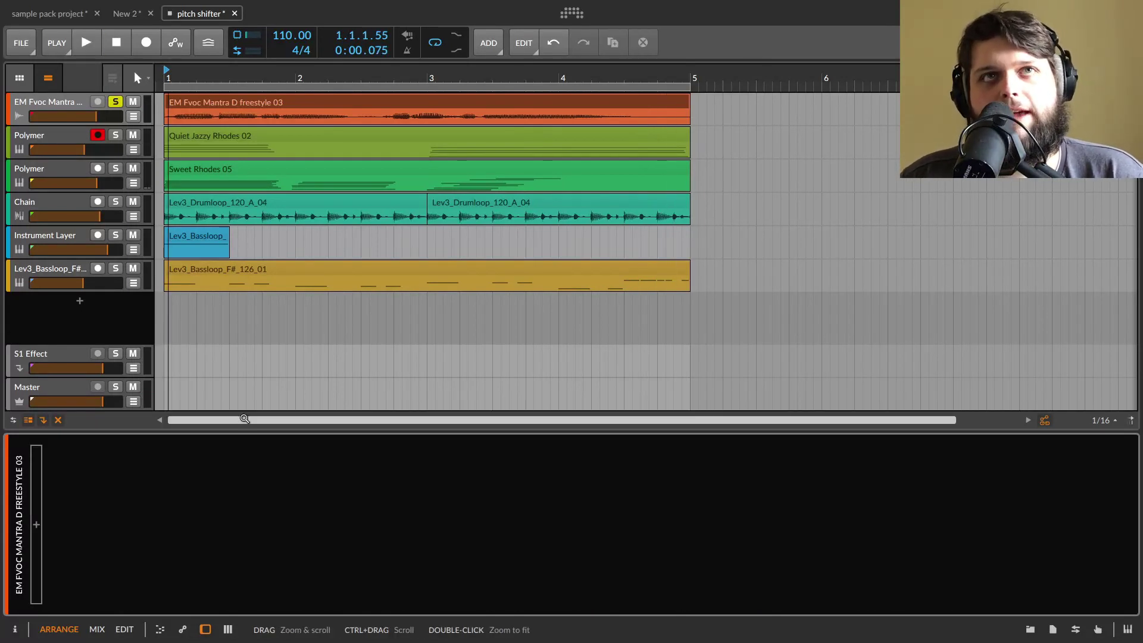
Step: Show and solo the Chain track, then audition its Pitch Shifter chain
left_click(49, 208)
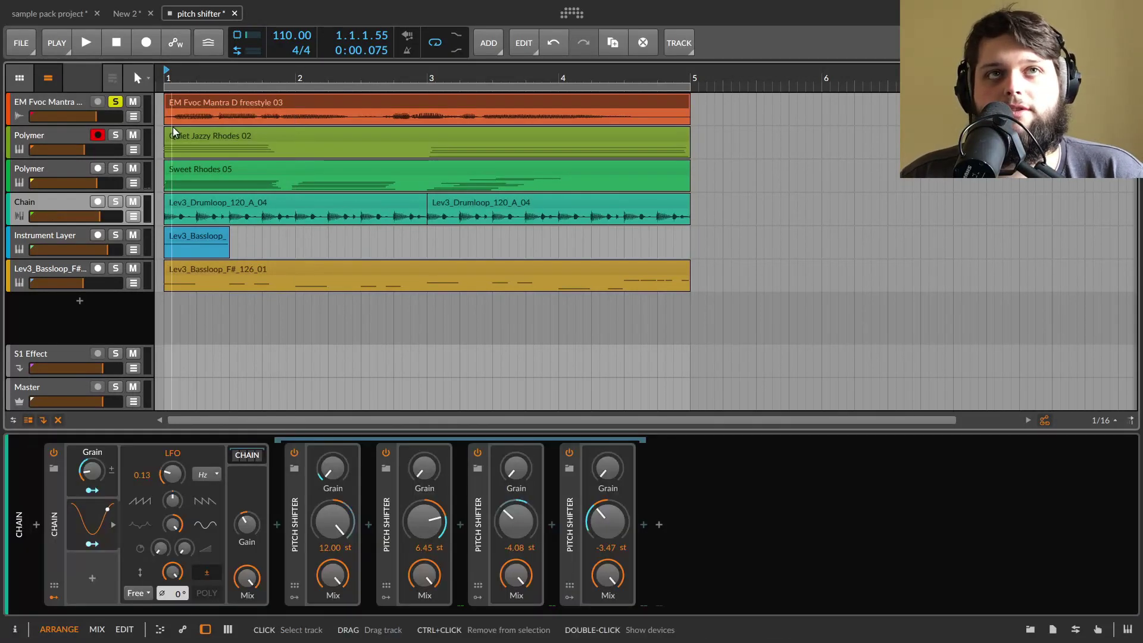
left_click(116, 202)
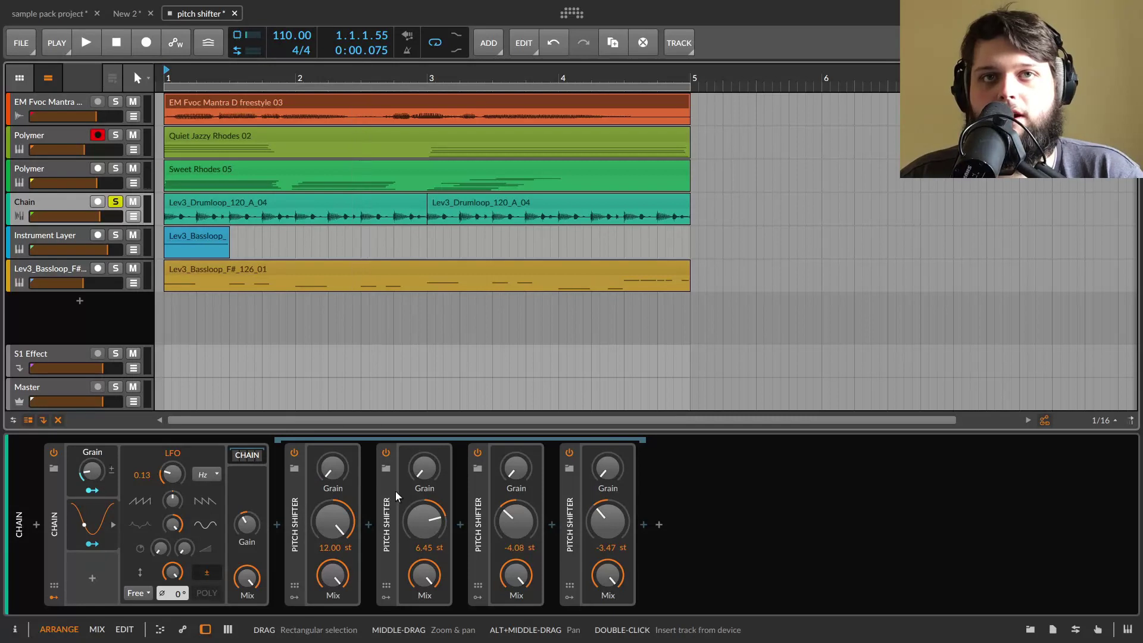
key("space")
mouse_move(338, 472)
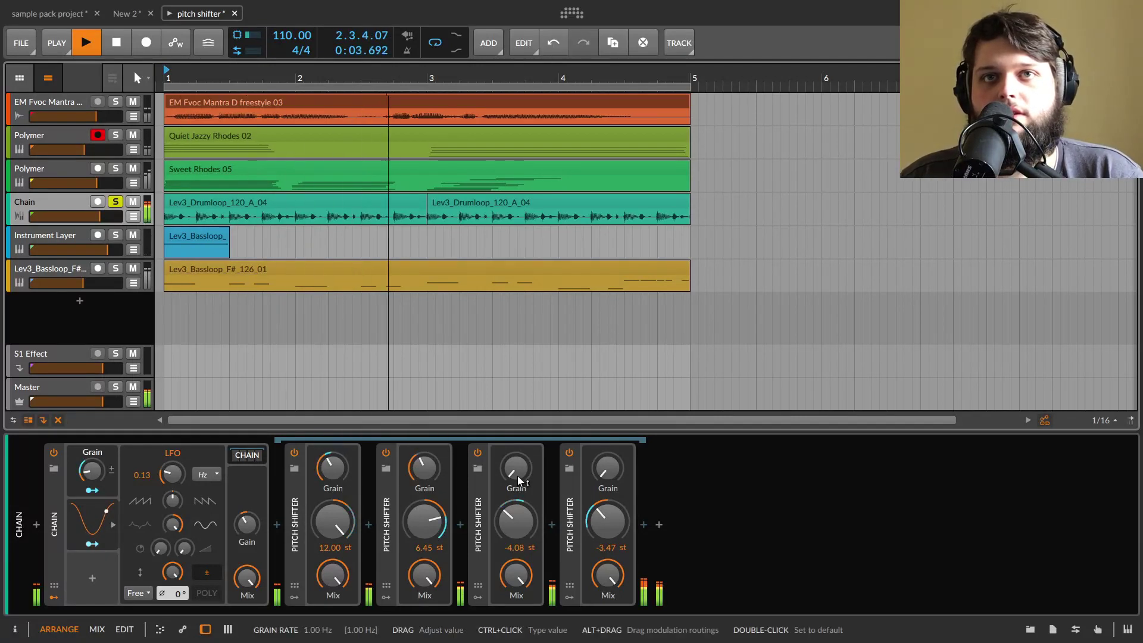
key("space")
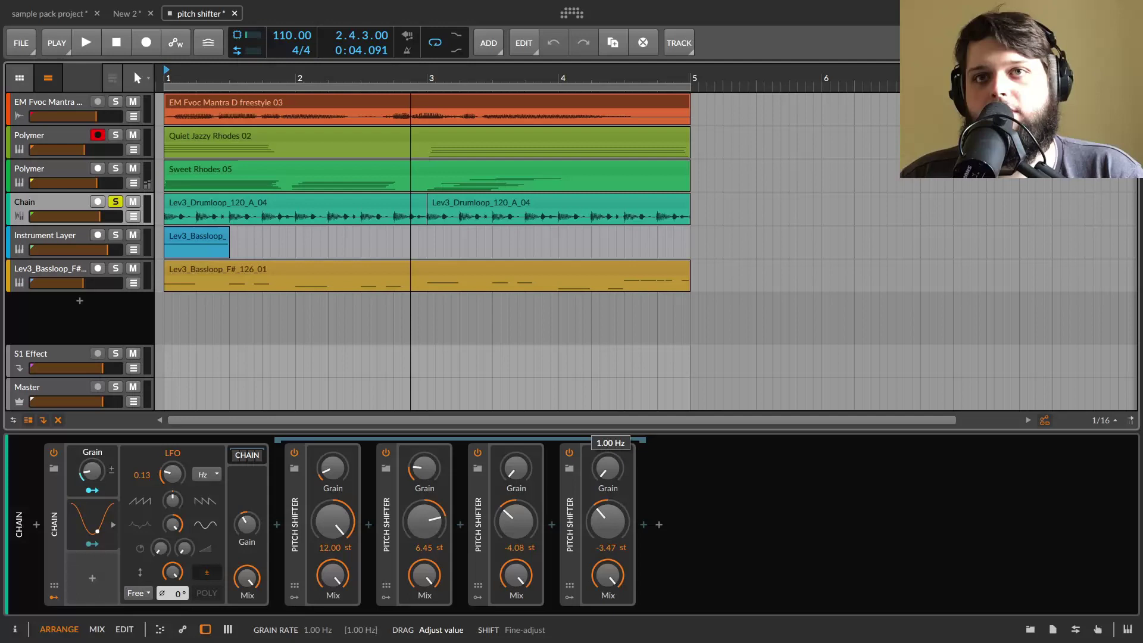
Step: Duplicate the -3.47, -4.08 and 6.45 st Pitch Shifters, giving seven in the chain
left_click(566, 502)
key("ctrl+d")
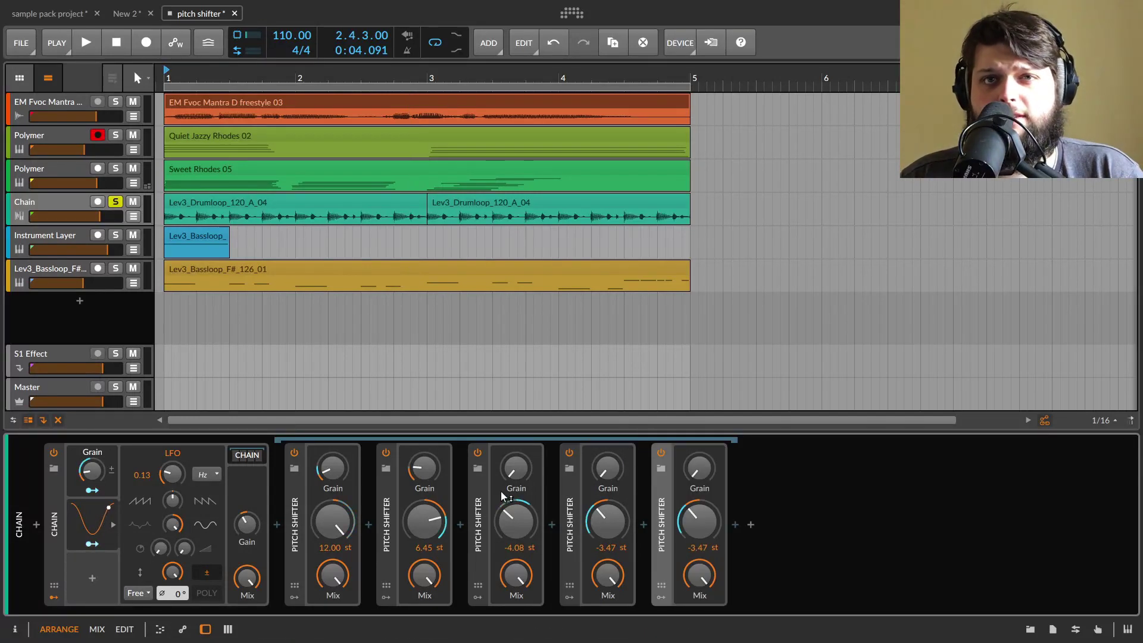
left_click(477, 499)
key("ctrl+d")
left_click(386, 502)
key("ctrl+d")
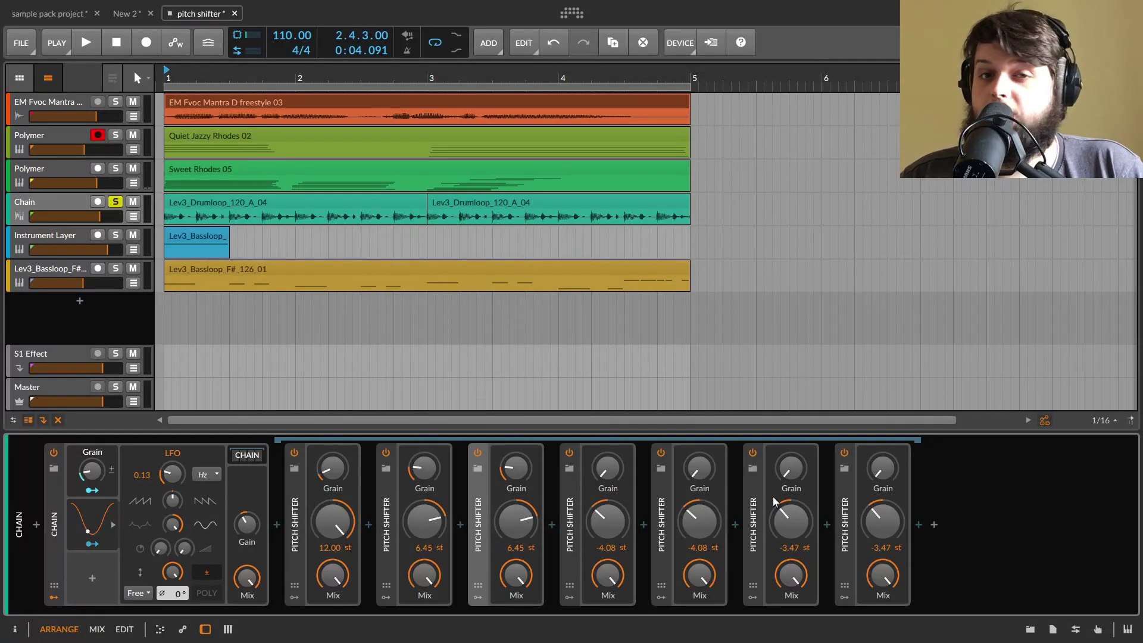
Step: Start playback and raise the grain rates of the fourth through seventh Pitch Shifters
key("space")
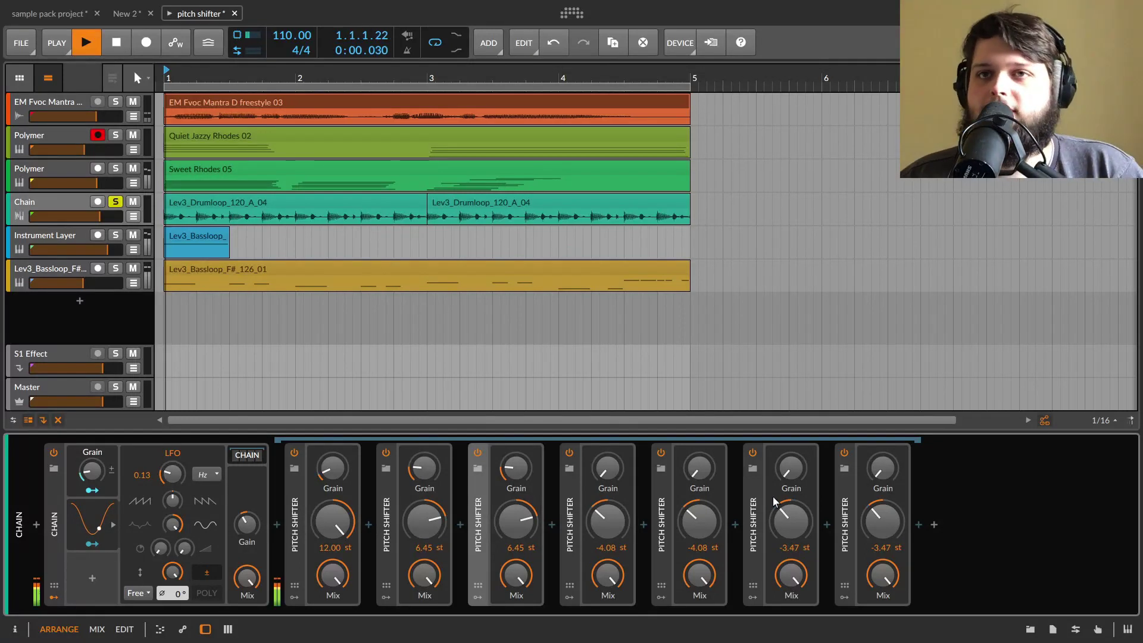
left_click_drag(879, 481, 879, 456)
left_click_drag(791, 480, 792, 456)
left_click_drag(714, 477, 714, 459)
left_click_drag(614, 476, 613, 456)
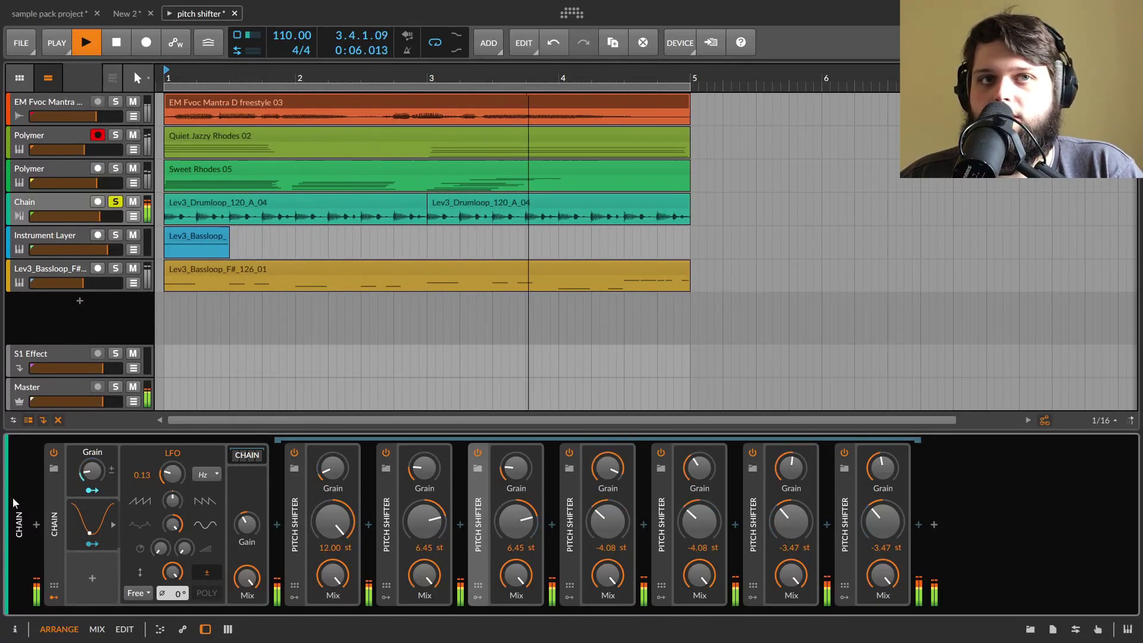
Step: Tweak the Chain's Grain macro, lower Mix to 68.8 %, and set the LFO amount to 0 %
left_click_drag(94, 472, 94, 470)
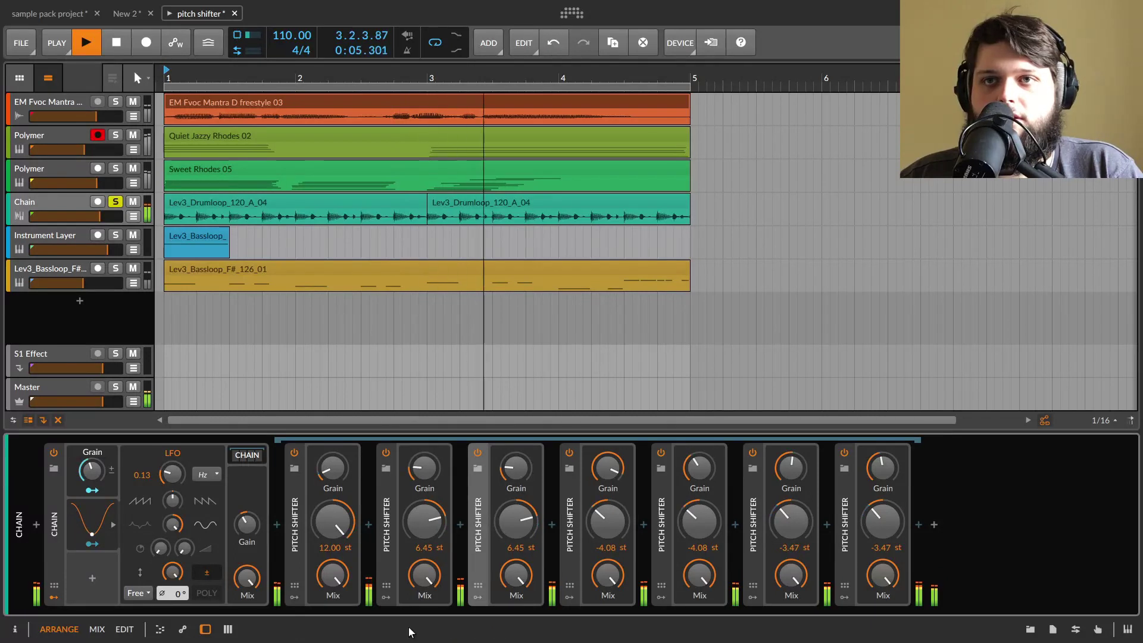
left_click_drag(247, 577, 247, 588)
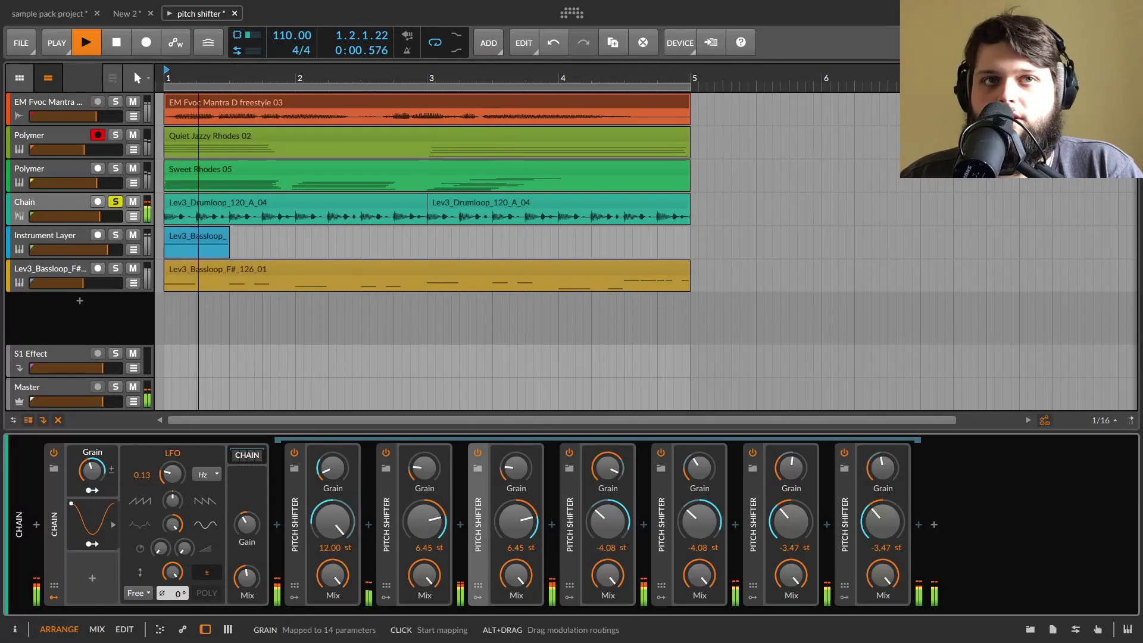
left_click_drag(93, 471, 93, 462)
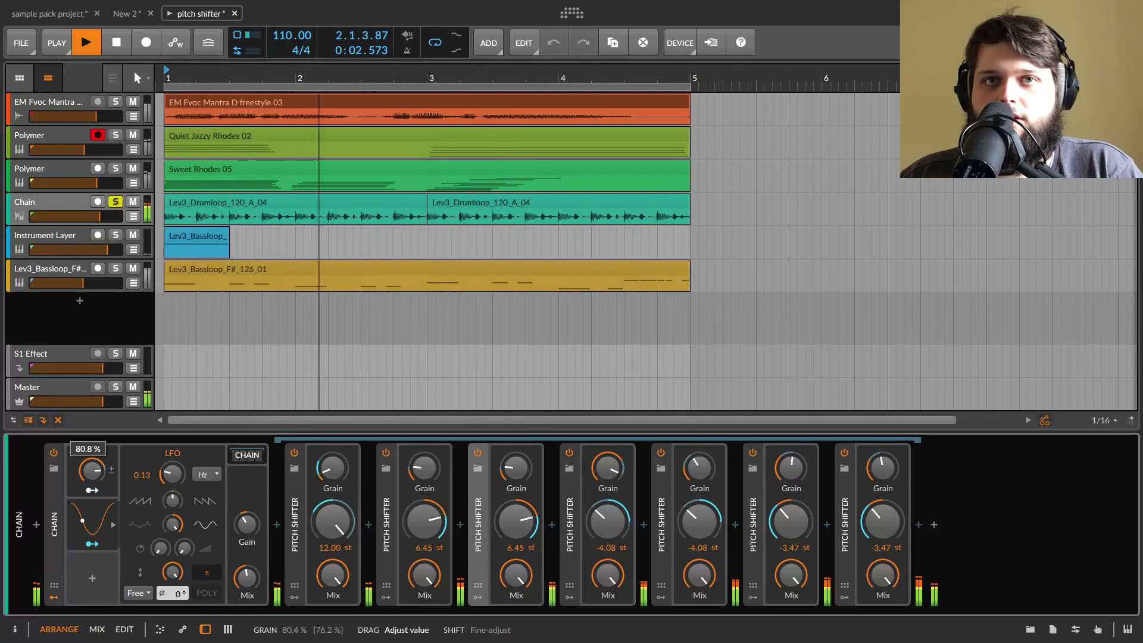
mouse_move(91, 471)
left_mouse_down()
mouse_move(91, 484)
mouse_move(92, 464)
left_mouse_up()
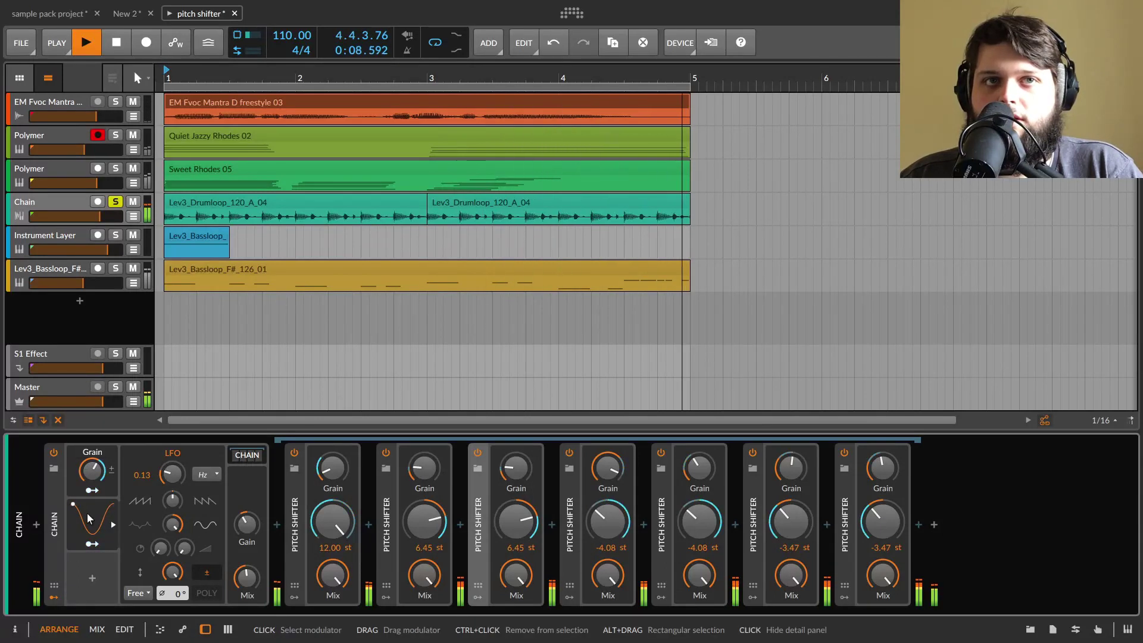
left_click(92, 524)
left_click_drag(172, 573, 172, 622)
left_click_drag(95, 470, 96, 489)
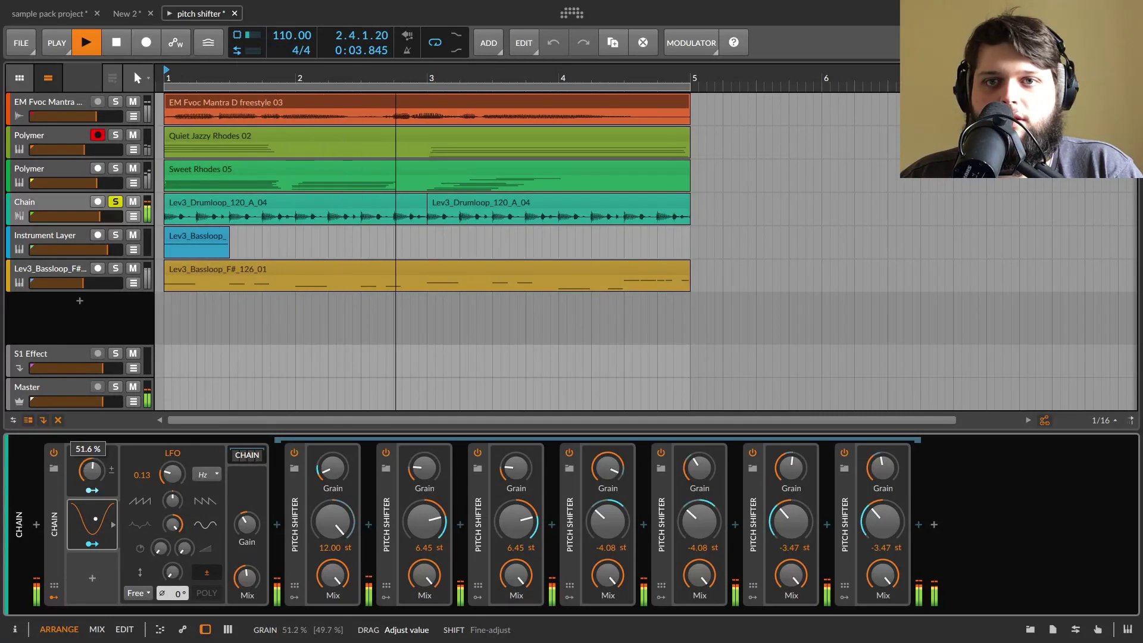
left_click_drag(91, 470, 93, 496)
Step: Retune the seven Pitch Shifters to -2.10, -5.01, -1.09, 3.44, 1.81, -0.57 and 8.07 st
left_click_drag(342, 526, 441, 598)
left_click_drag(527, 530, 533, 577)
left_click_drag(630, 538, 673, 492)
left_click_drag(710, 530, 728, 495)
left_click_drag(801, 532, 803, 514)
left_click_drag(877, 535, 882, 470)
Step: Rebalance the Grain macro and Mix, hide the LFO details, stop playback and unsolo the Chain track
mouse_move(93, 473)
left_mouse_down()
mouse_move(93, 498)
mouse_move(91, 441)
mouse_move(91, 479)
left_mouse_up()
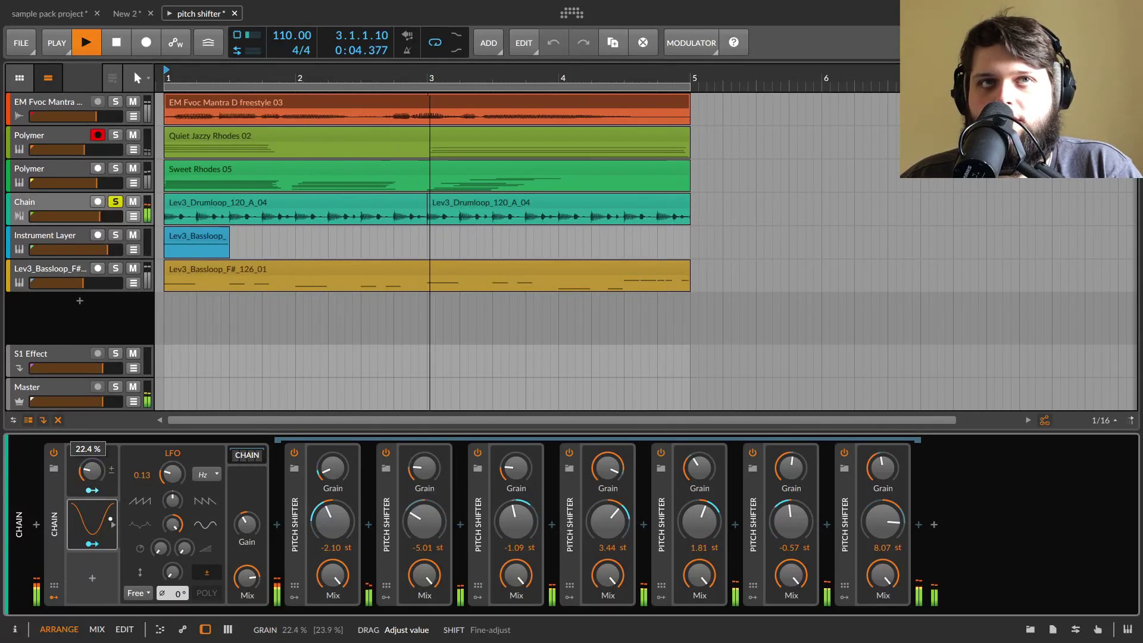
left_click_drag(91, 473, 91, 466)
left_click_drag(247, 579, 247, 565)
left_click(76, 489)
mouse_move(91, 471)
left_mouse_down()
mouse_move(91, 485)
mouse_move(90, 459)
left_mouse_up()
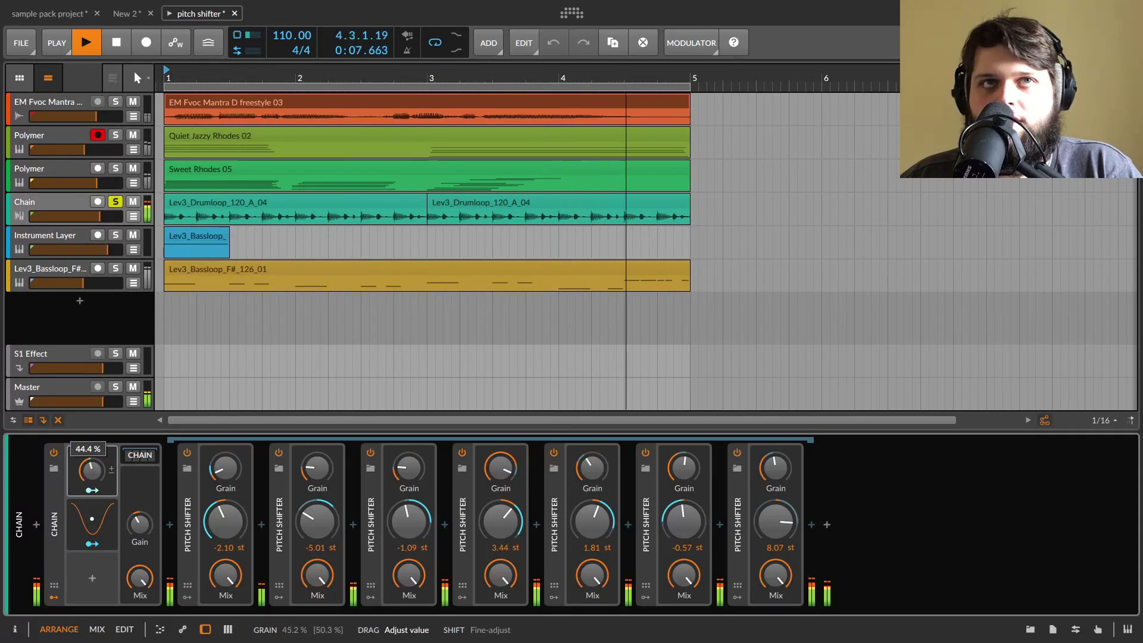
left_click_drag(92, 471, 93, 503)
key("space")
left_click(113, 203)
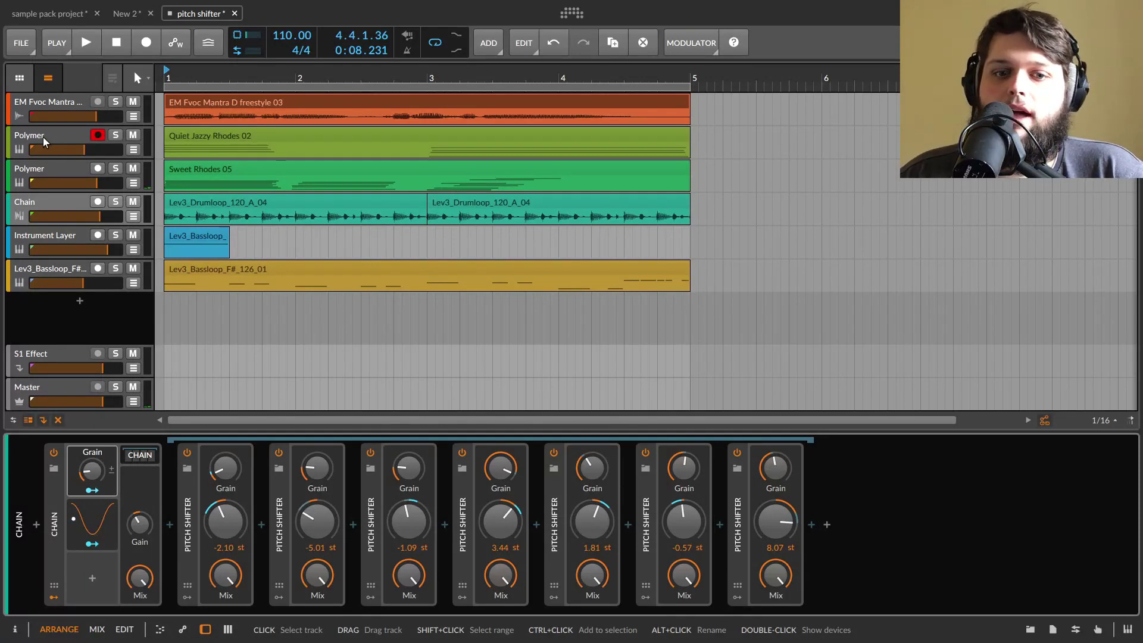
Step: Show the Quiet Jazzy Rhodes 02 Polymer track's devices and open the Reverb's Tank FX chain
left_click(80, 134)
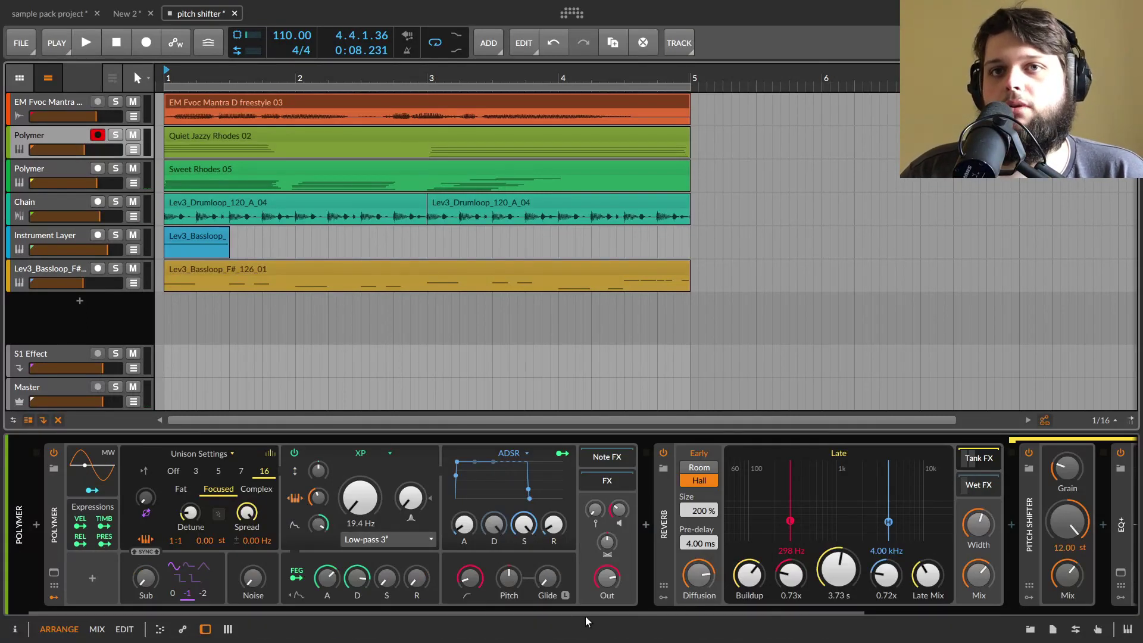
scroll(587, 613, "down", 5)
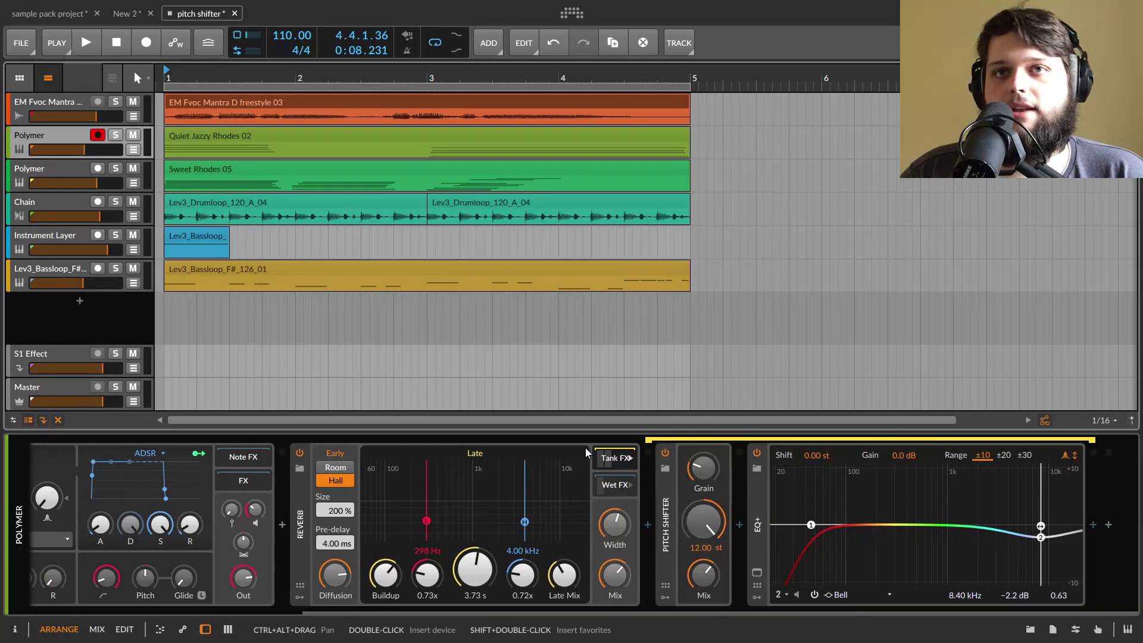
left_click(610, 485)
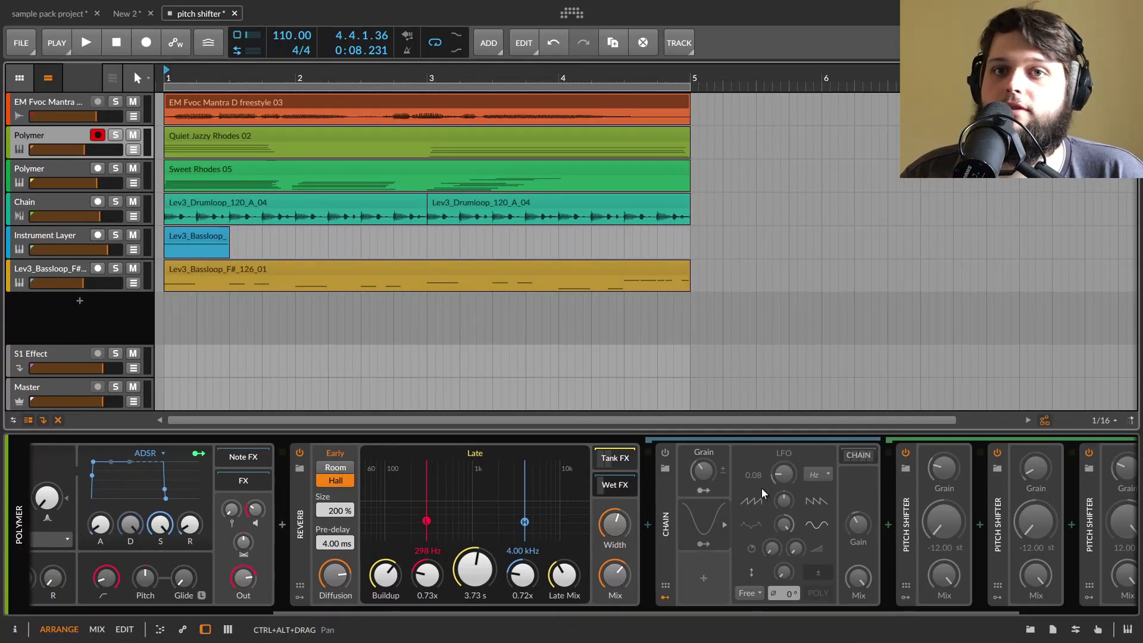
left_click(616, 462)
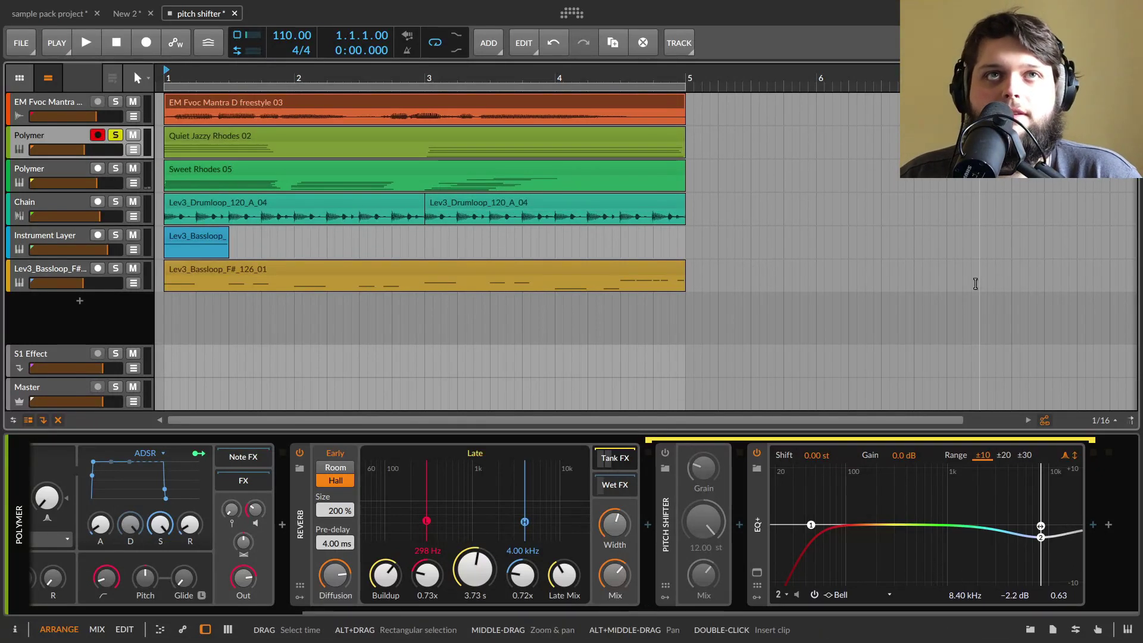
Step: Switch on the Tank FX Pitch Shifter, auditioning the track before and after
key("space")
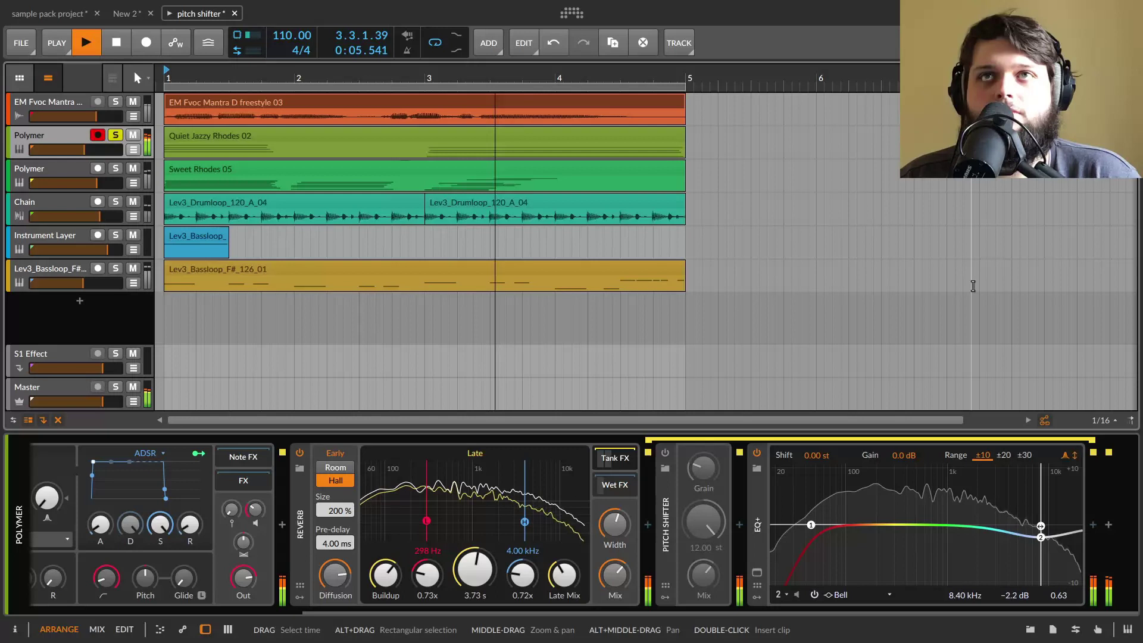
key("space")
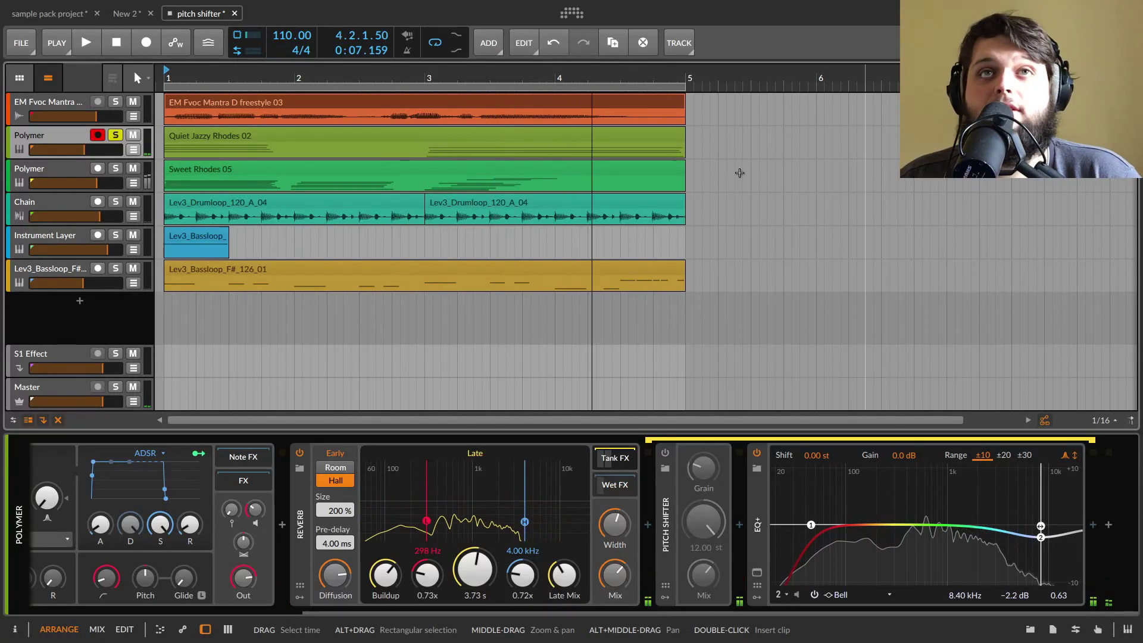
left_click(665, 453)
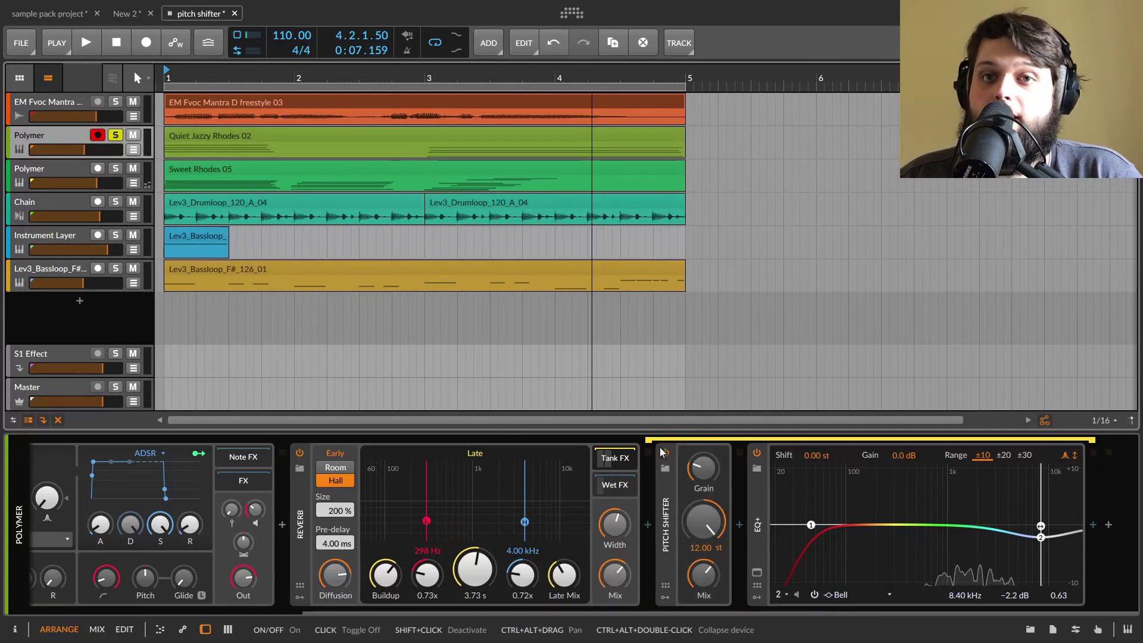
key("space")
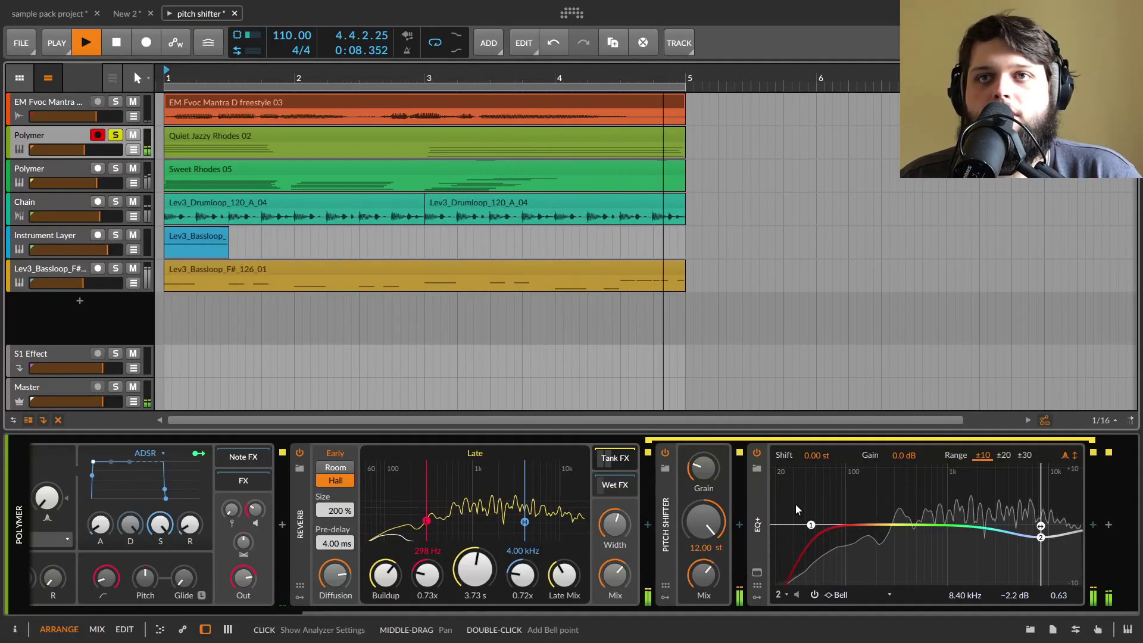
key("space")
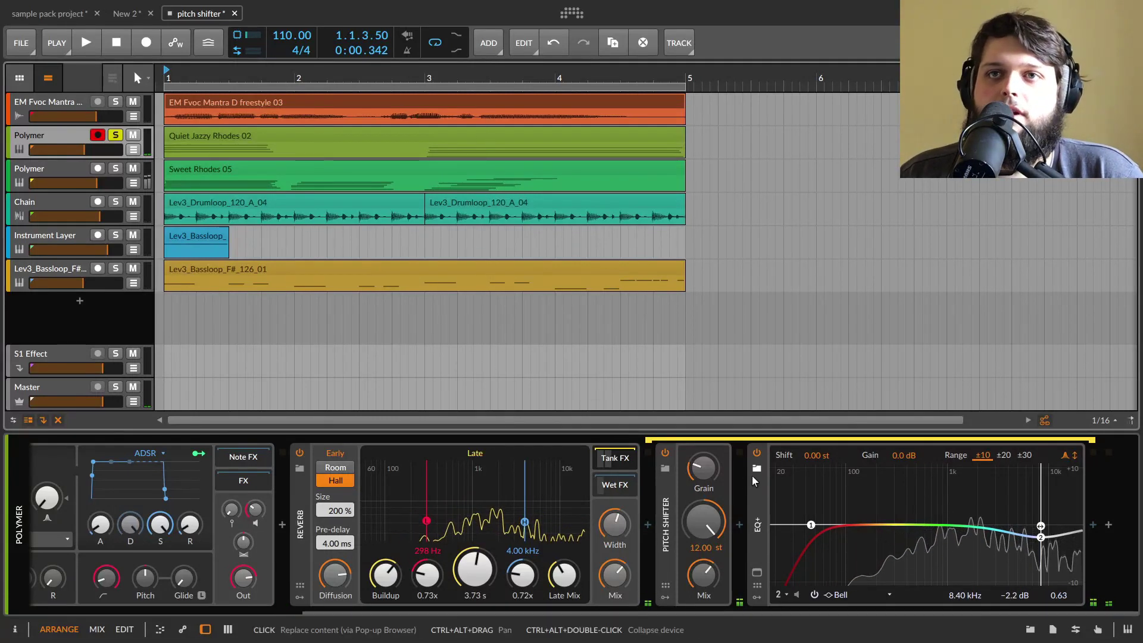
Step: Experiment with the Pitch Shifter's grain rate, settling it near 1.98 Hz
left_click_drag(712, 471, 714, 506)
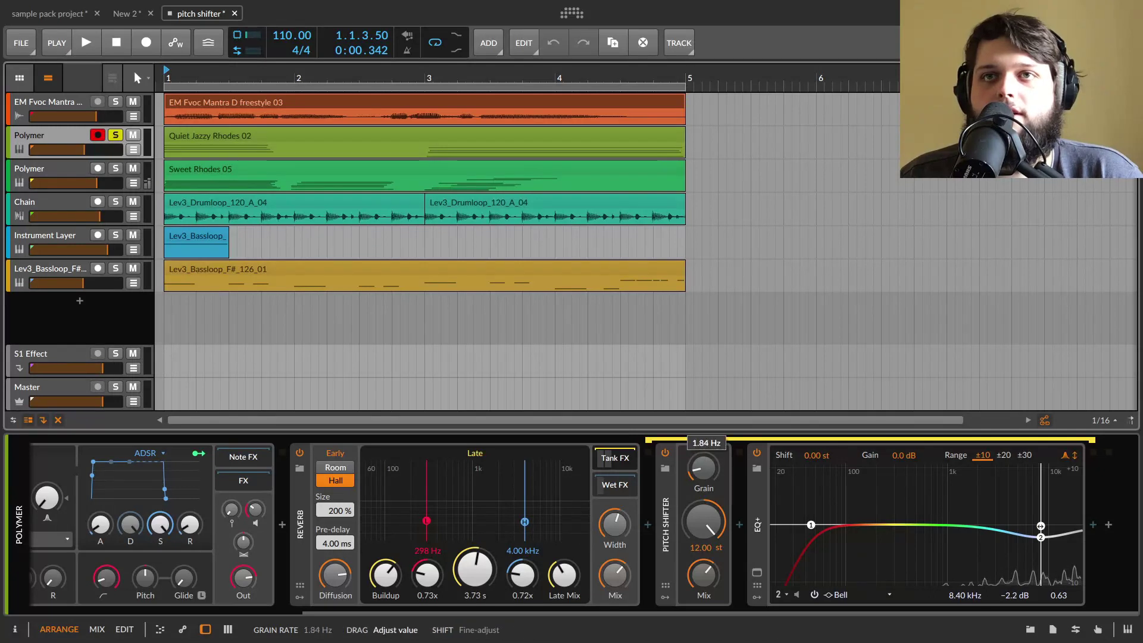
left_click_drag(713, 444, 713, 439)
double_click(714, 468)
key("space")
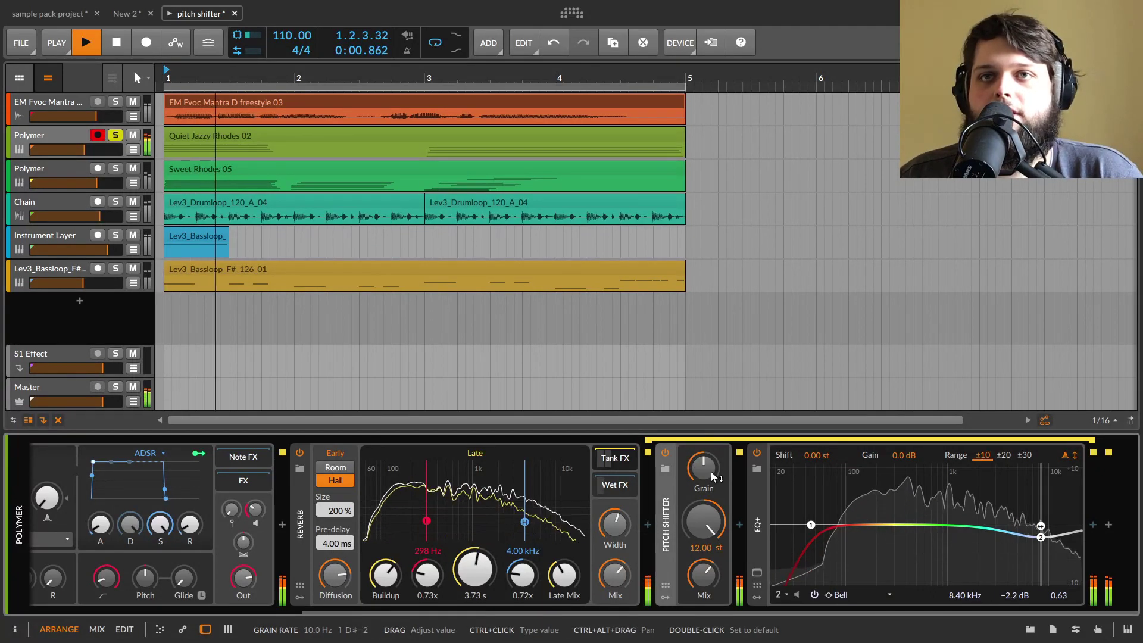
mouse_move(705, 476)
left_mouse_down()
mouse_move(705, 446)
mouse_move(705, 488)
mouse_move(703, 474)
left_mouse_up()
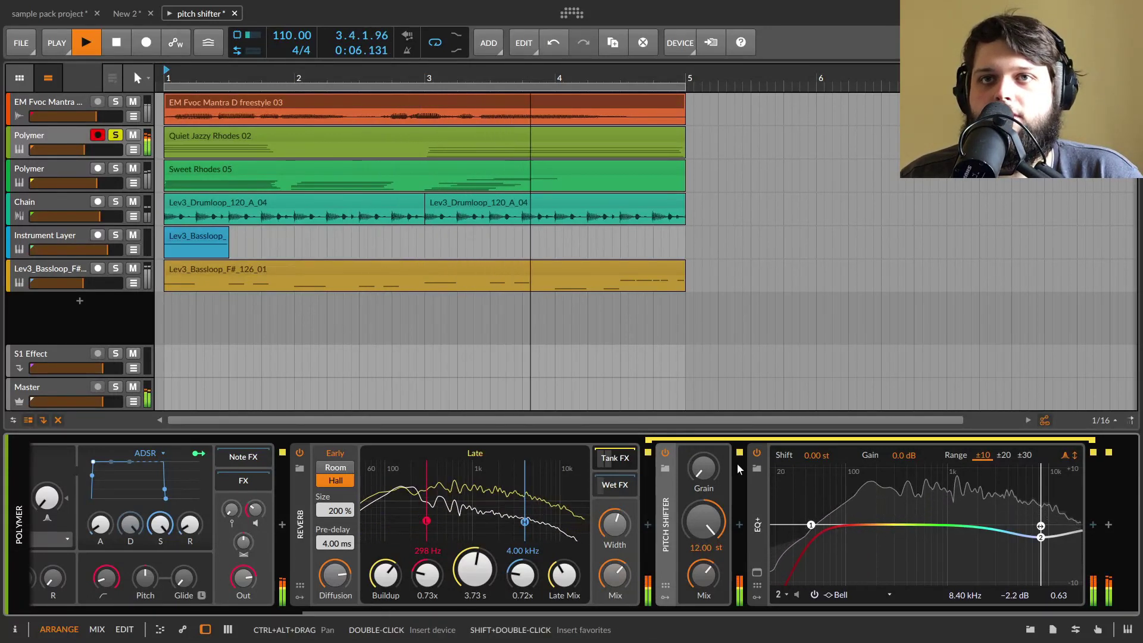
left_click_drag(709, 474, 710, 475)
left_click_drag(721, 519, 721, 514)
left_click_drag(700, 473, 701, 472)
key("space")
key("b")
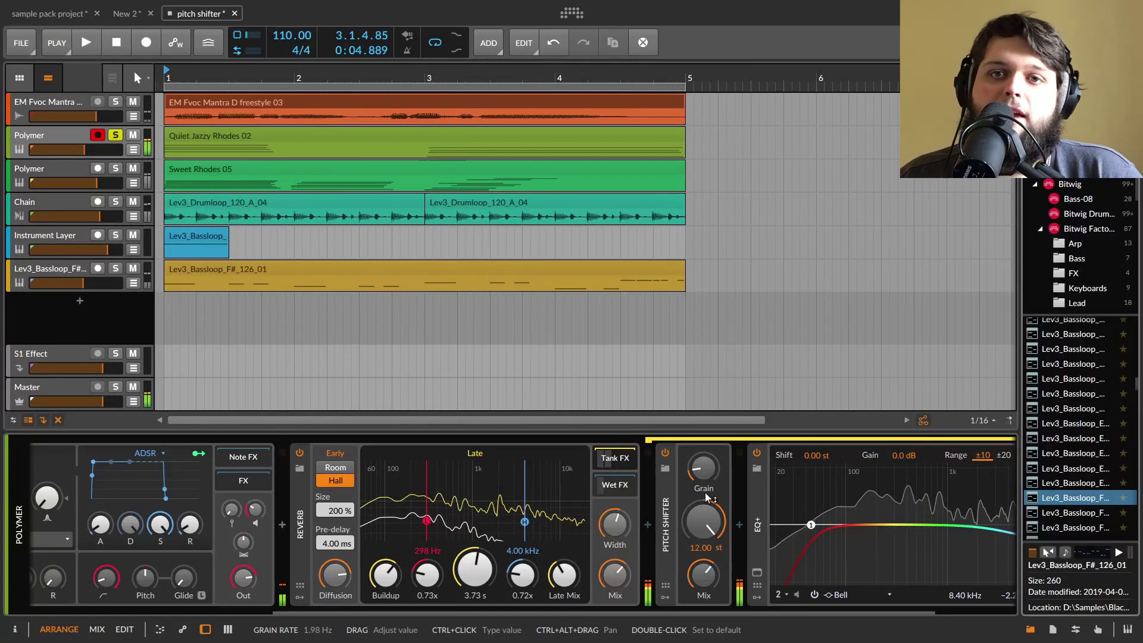
left_click_drag(1016, 386, 1141, 386)
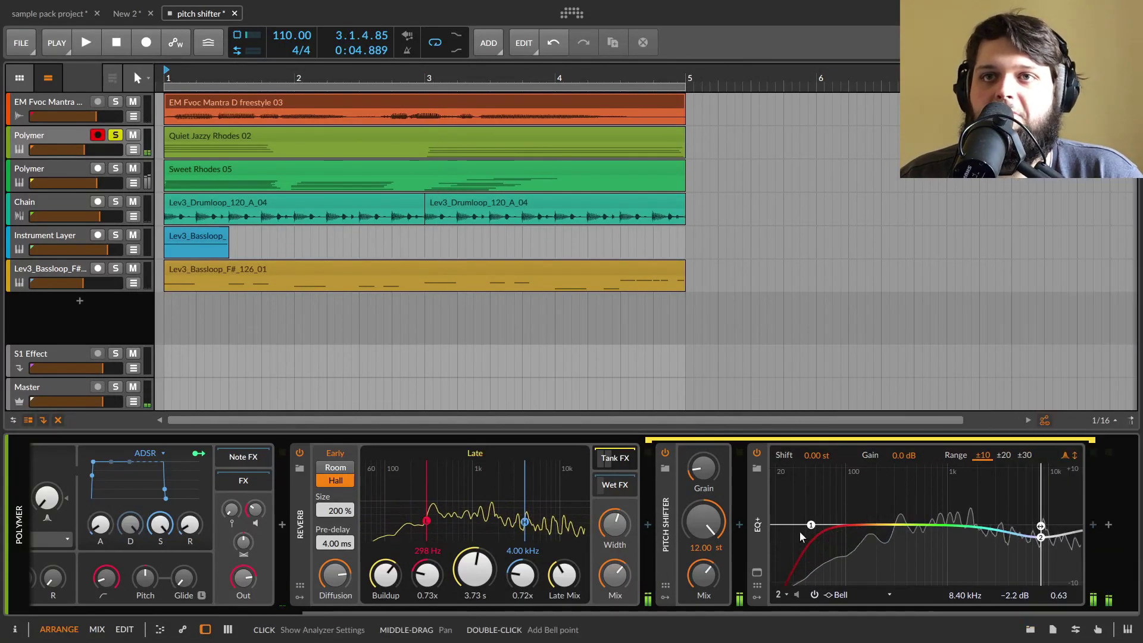
Step: Try pitch shifts of 7.05 and 5.70 st, restore 12.00 st, then display the Wet FX chain
left_click_drag(704, 521, 704, 526)
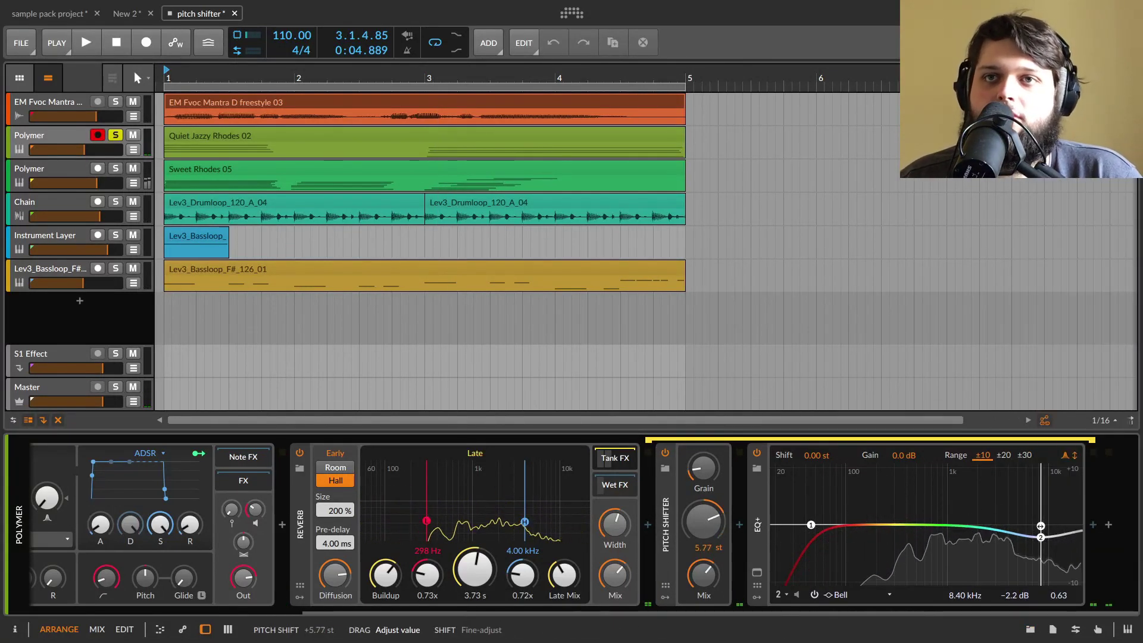
left_click_drag(704, 526, 709, 518)
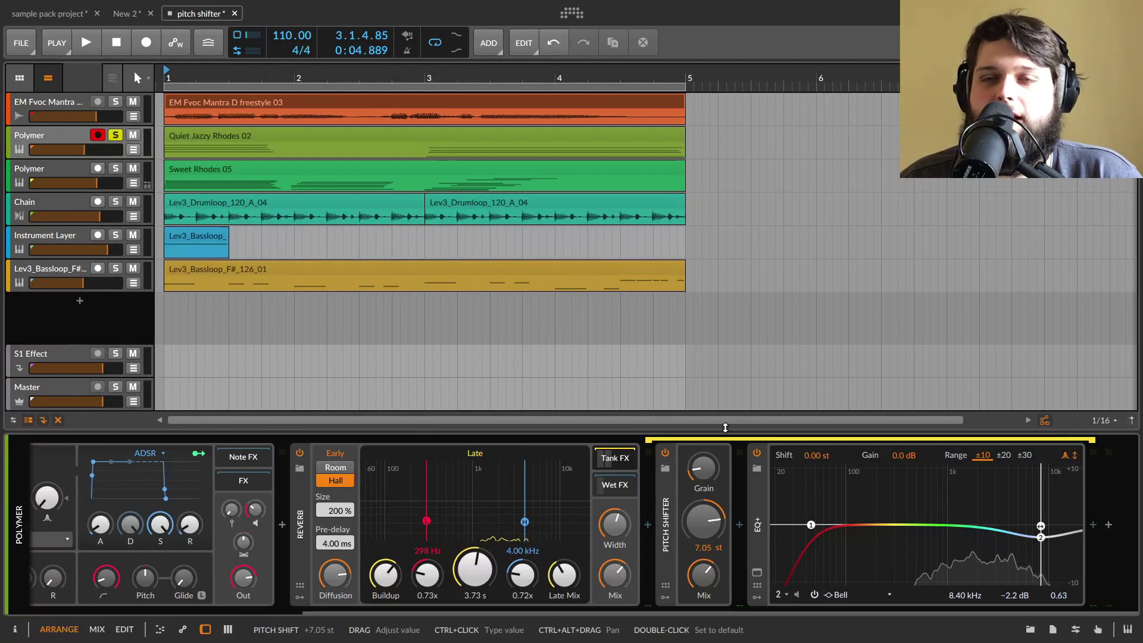
key("space")
left_click_drag(709, 473, 709, 458)
left_click_drag(707, 520, 704, 543)
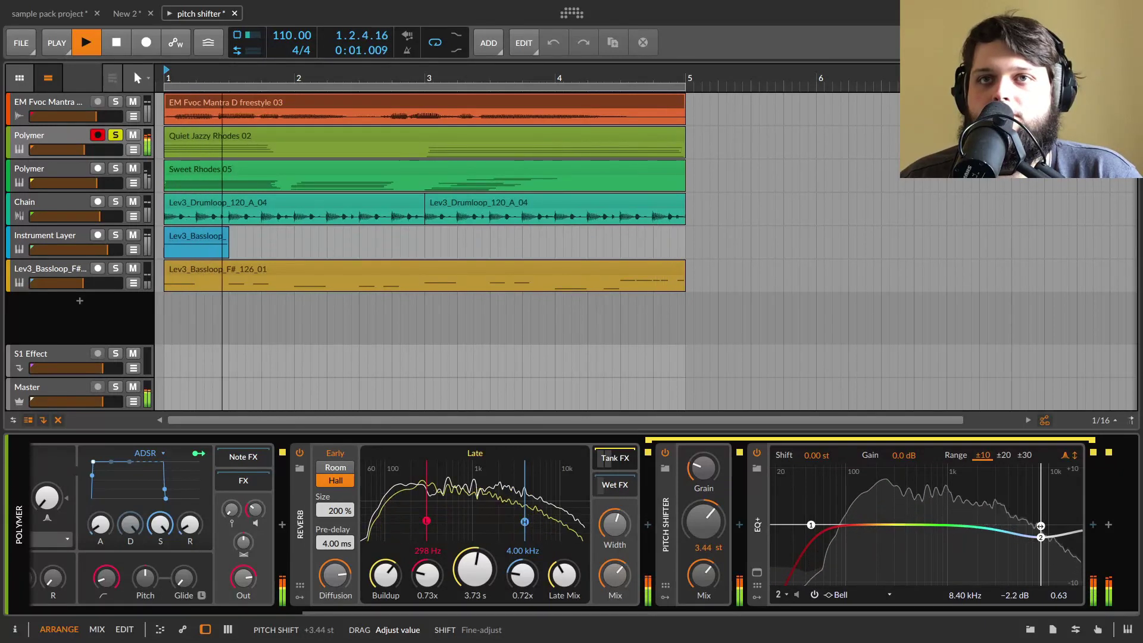
key("space")
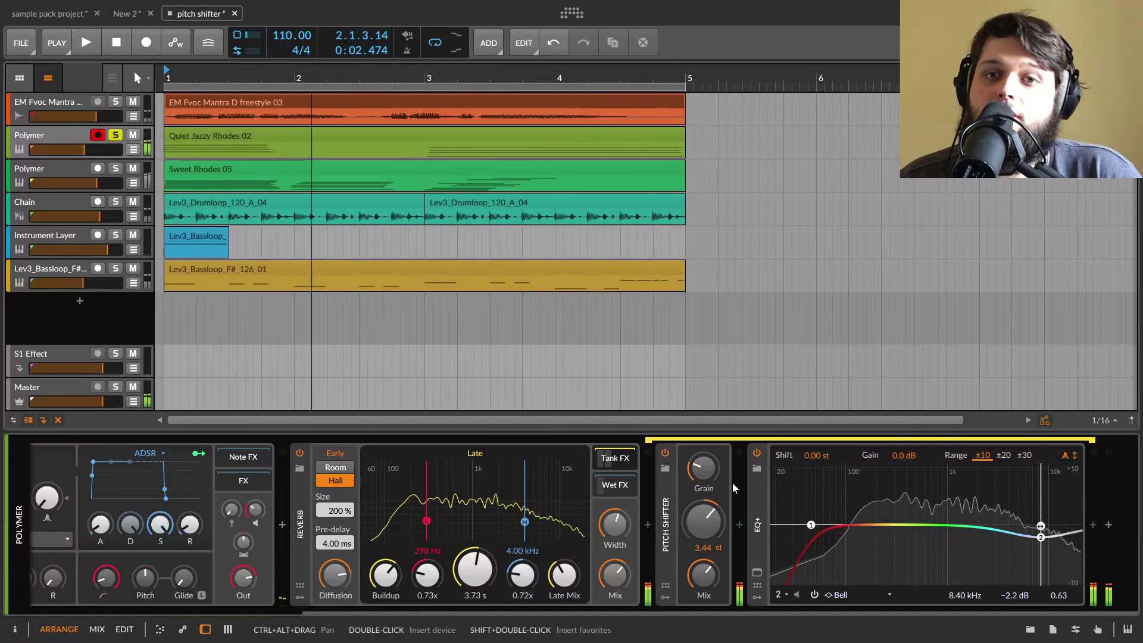
left_click_drag(698, 524, 698, 464)
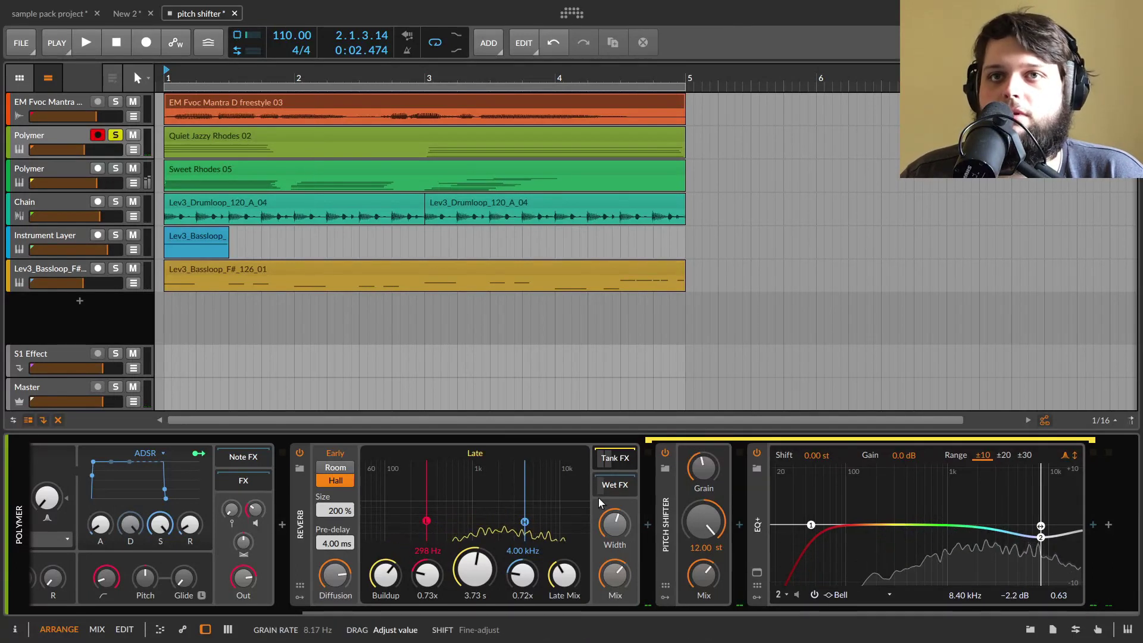
left_click(612, 486)
left_click_drag(921, 610, 1041, 608)
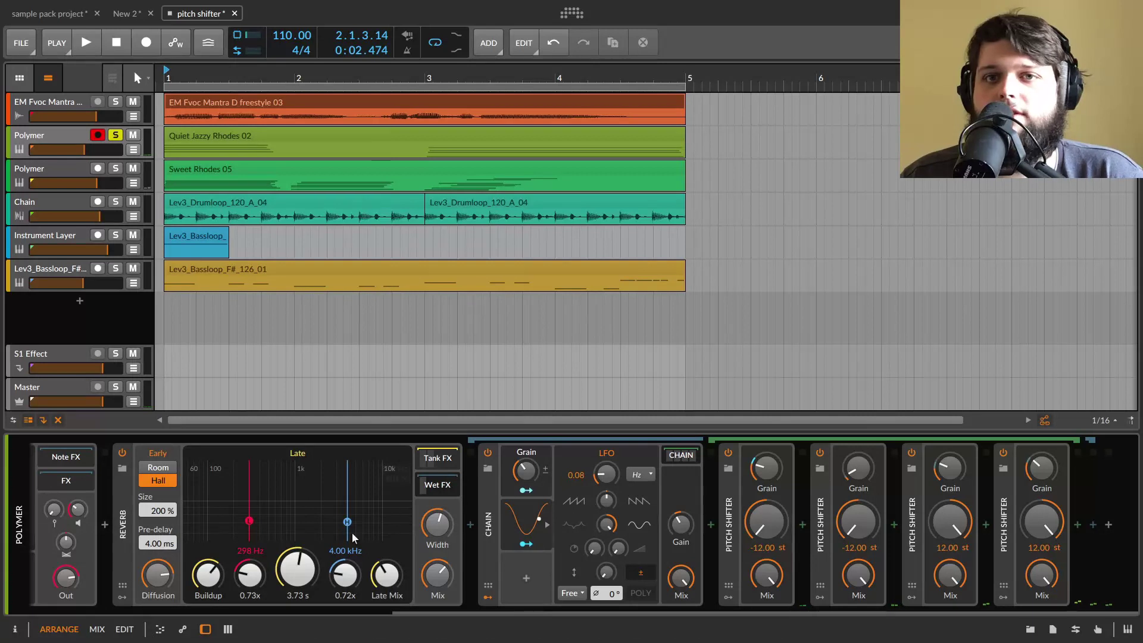
Step: Play the Wet FX pitch chain while raising, then lowering, the Chain's Grain amount
key("space")
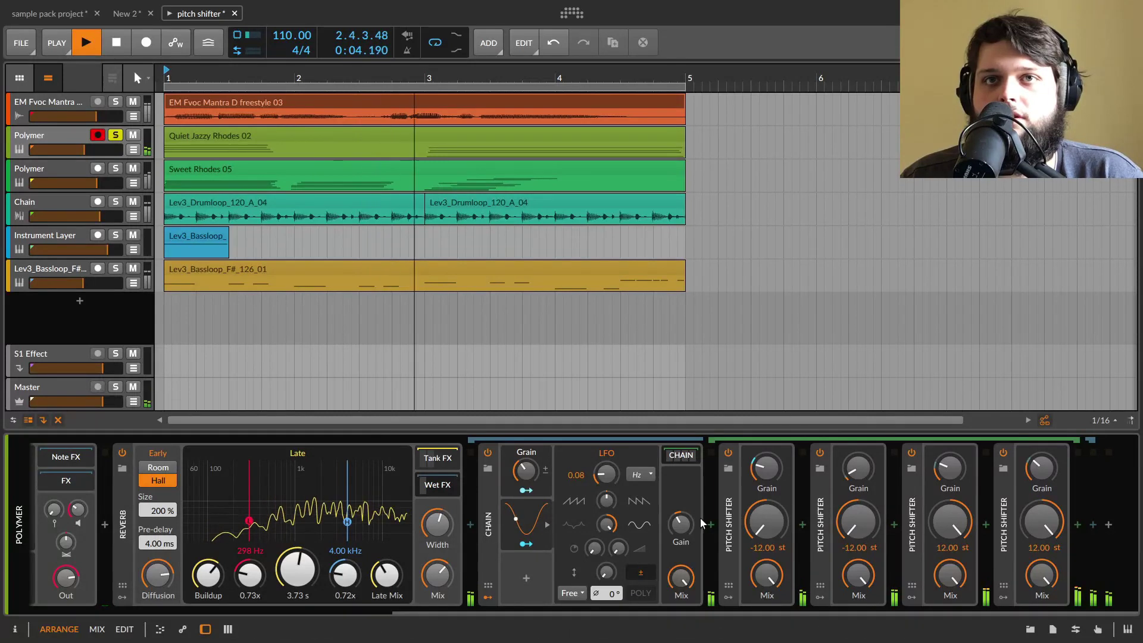
left_click_drag(525, 471, 525, 462)
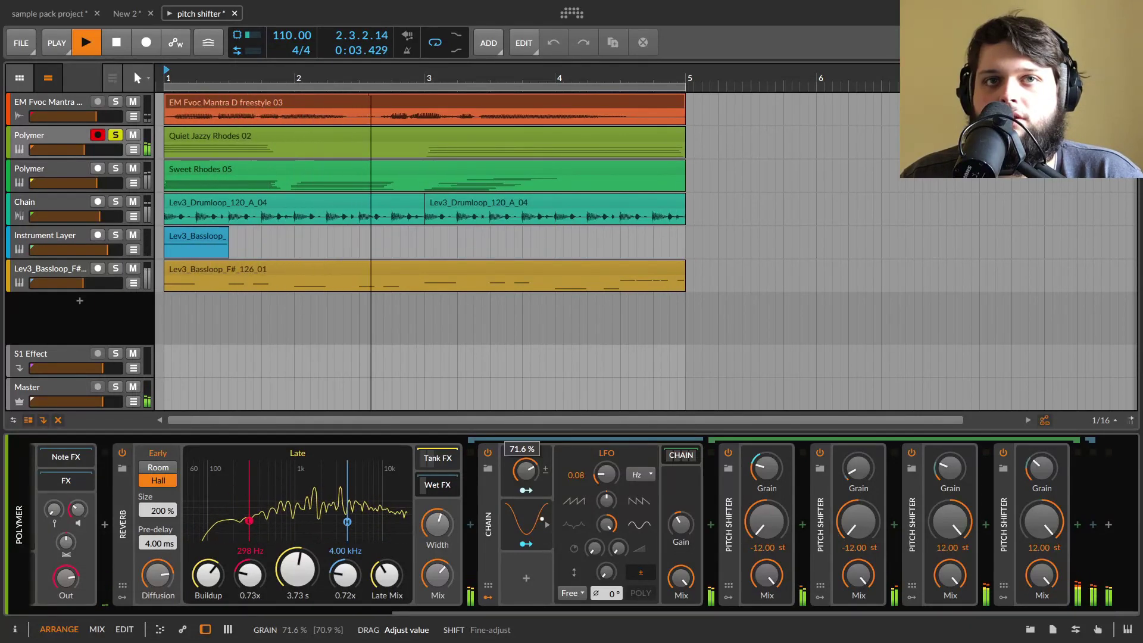
left_click_drag(525, 461, 526, 496)
key("space")
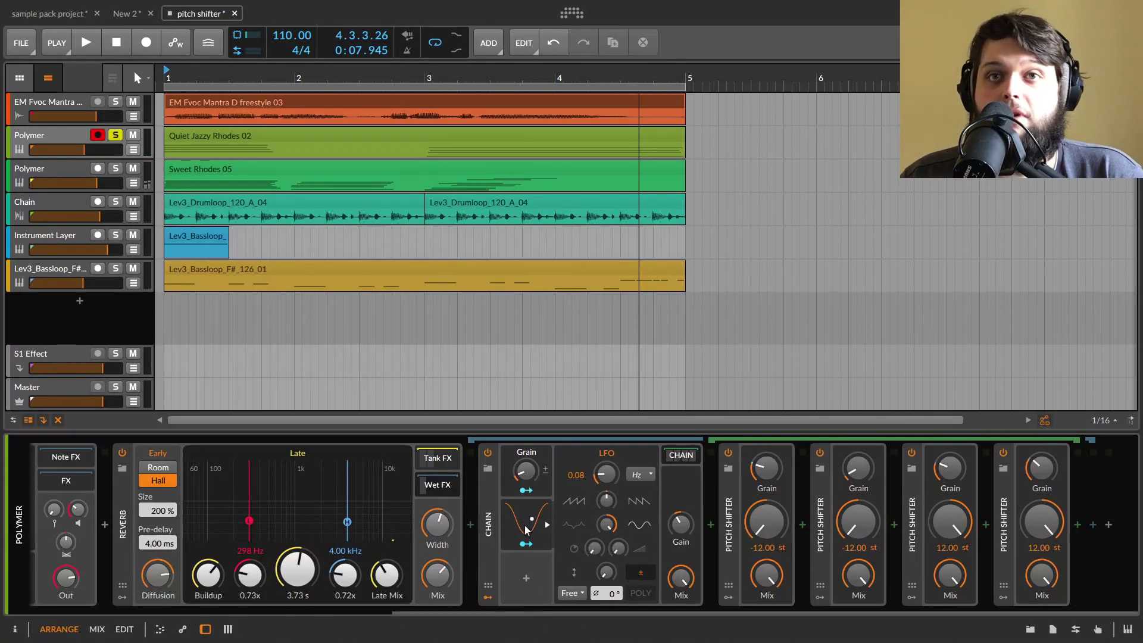
Step: Set the Chain's LFO modulation amount to 100 % and audition the result
left_click(526, 529)
left_click(547, 525)
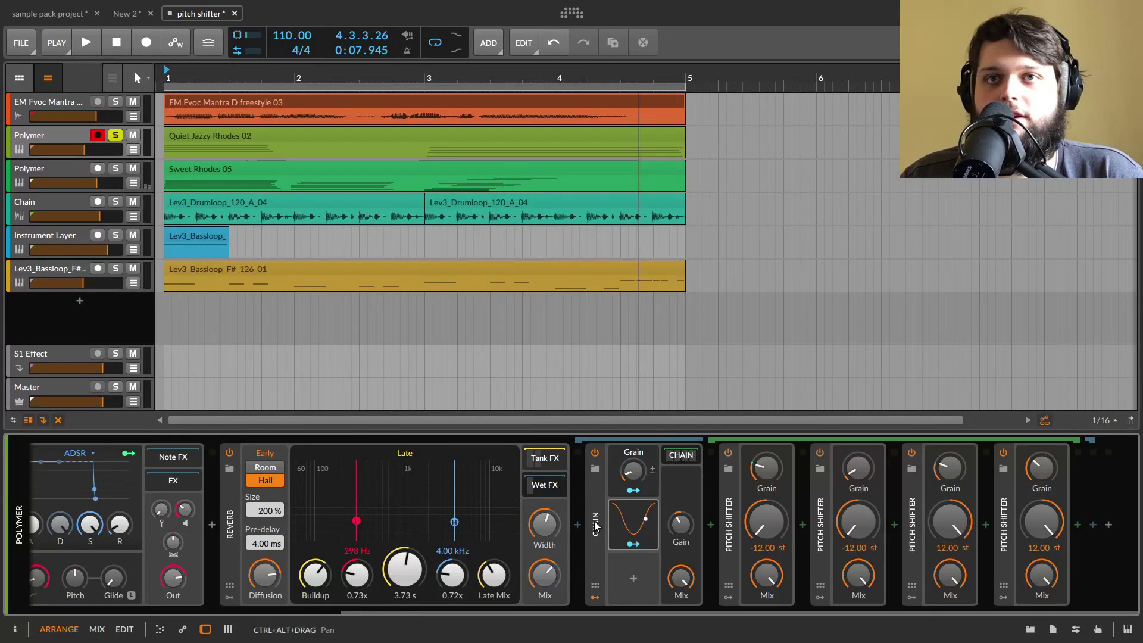
left_click(654, 524)
left_click_drag(722, 557, 723, 553)
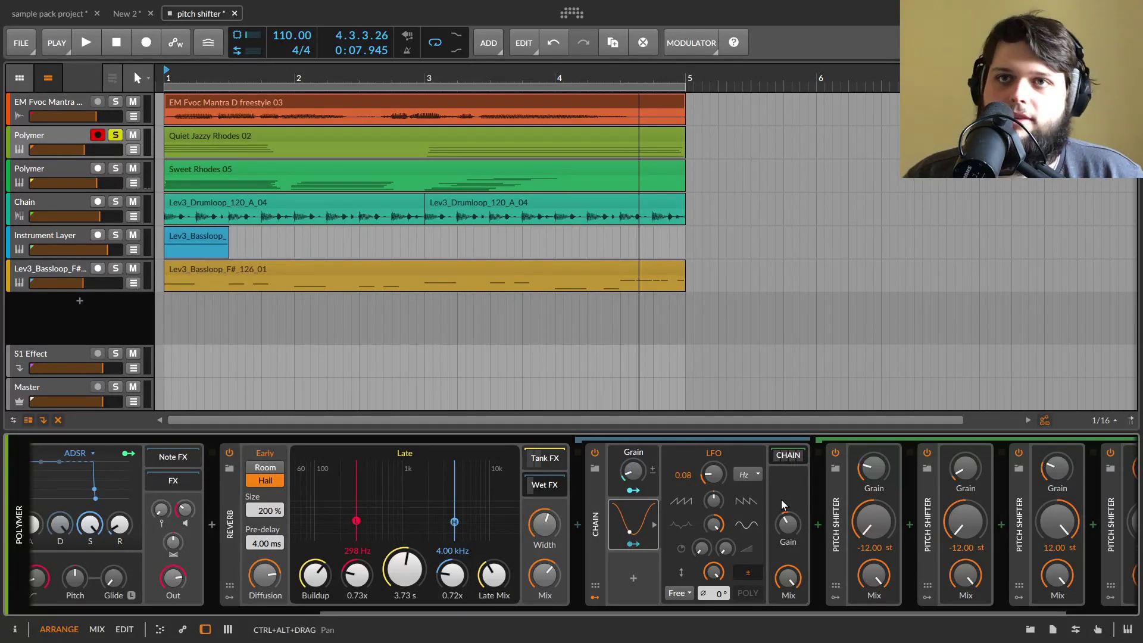
key("space")
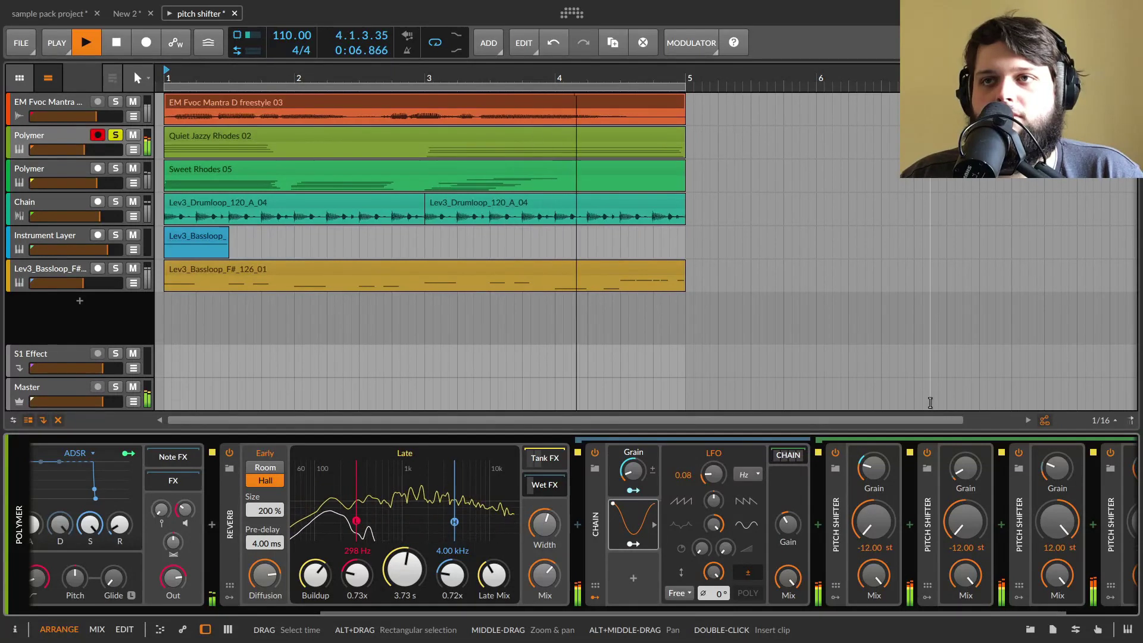
key("space")
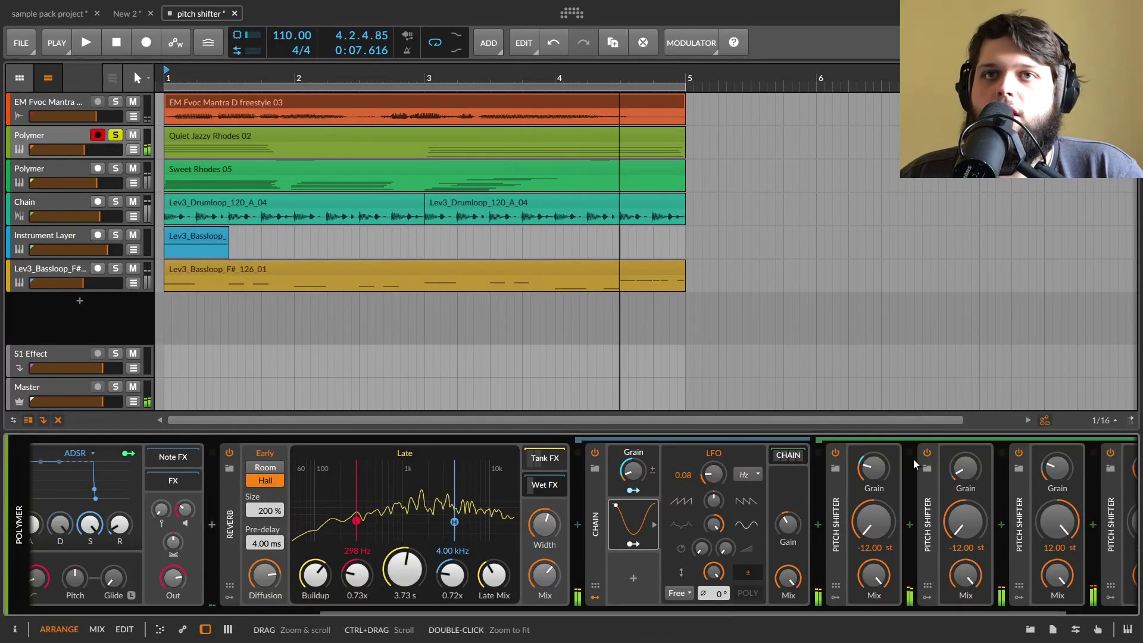
Step: Insert a Stereo Split device before the Chain in the Wet FX chain
left_click(577, 525)
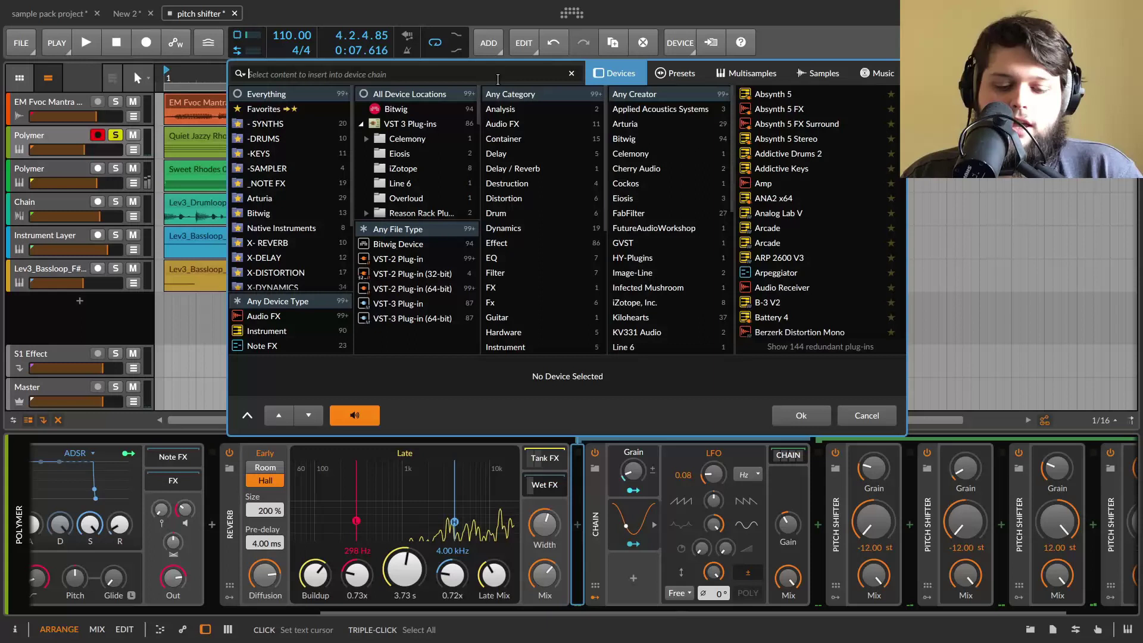
type("ste")
key("Down")
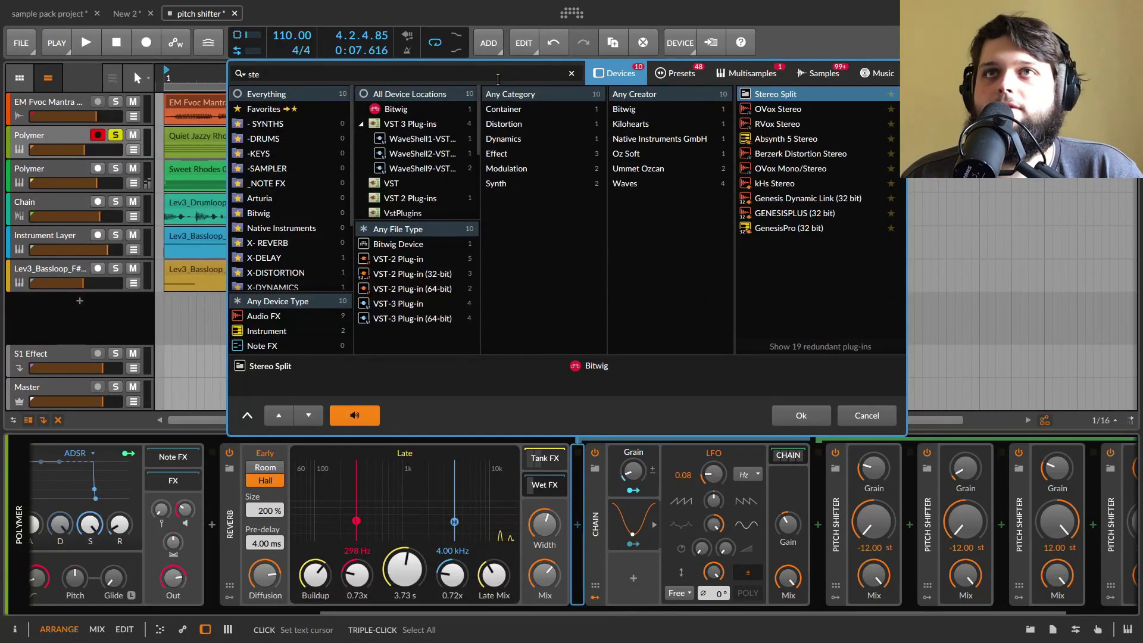
left_click(813, 413)
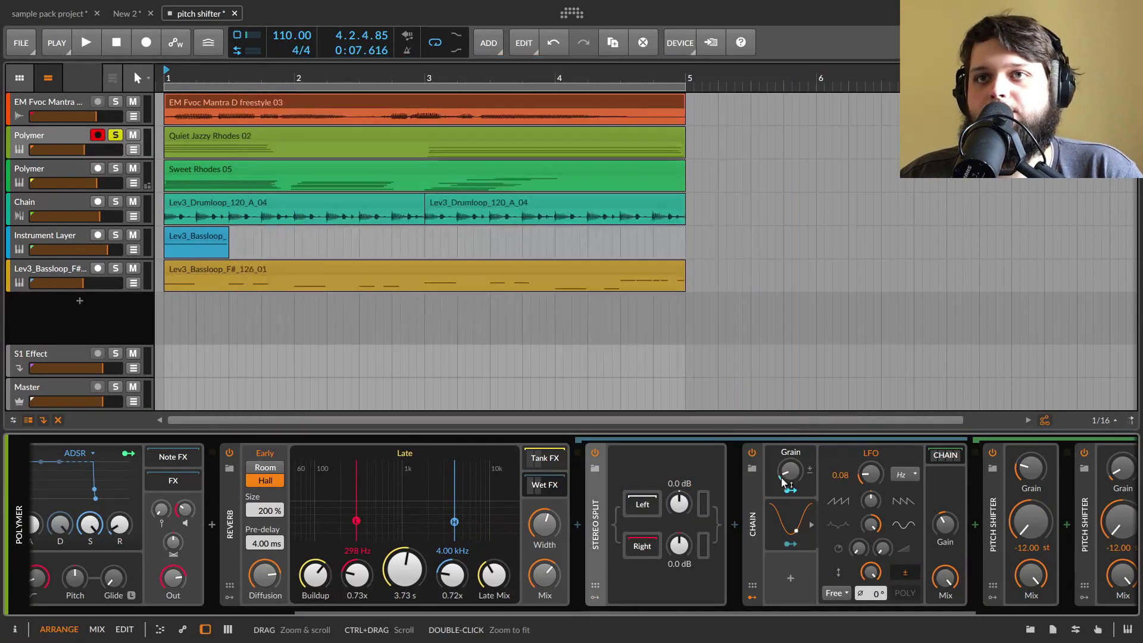
Step: Copy the Chain into the Stereo Split's Left and Right branches and collapse the last Chain
left_click_drag(648, 511, 839, 518)
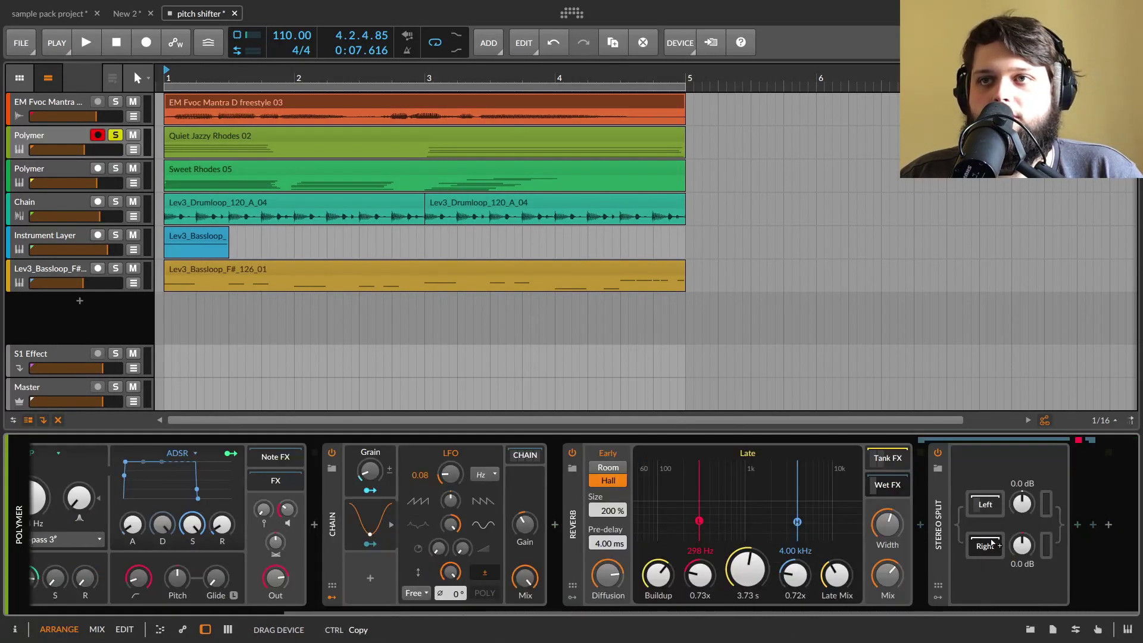
left_click_drag(993, 543, 987, 544)
left_click_drag(838, 609, 1132, 611)
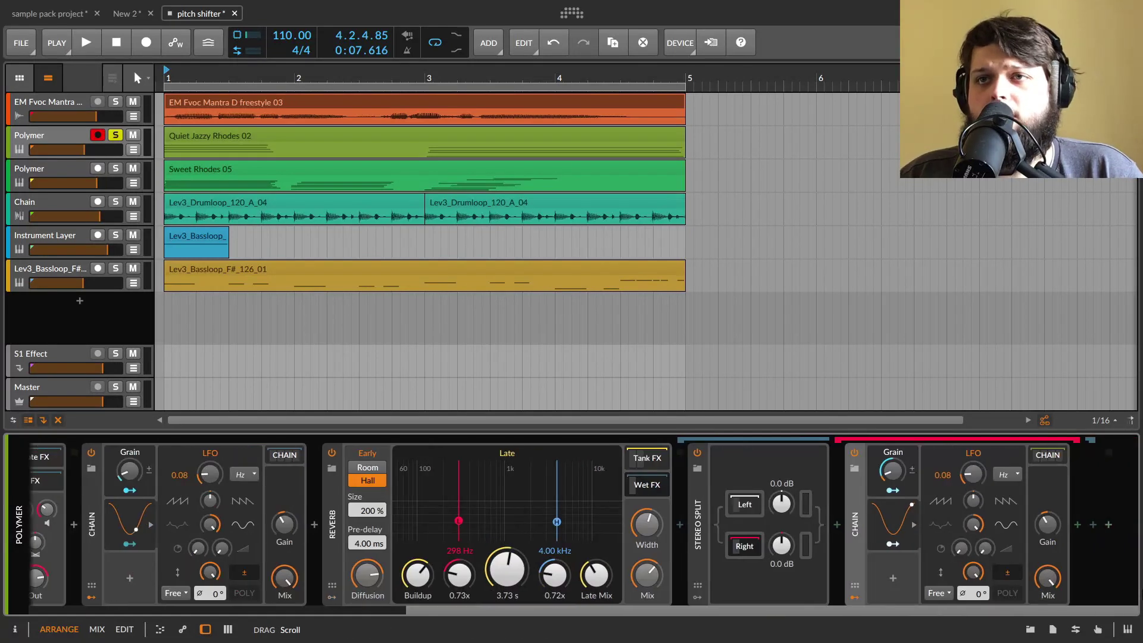
double_click(860, 557)
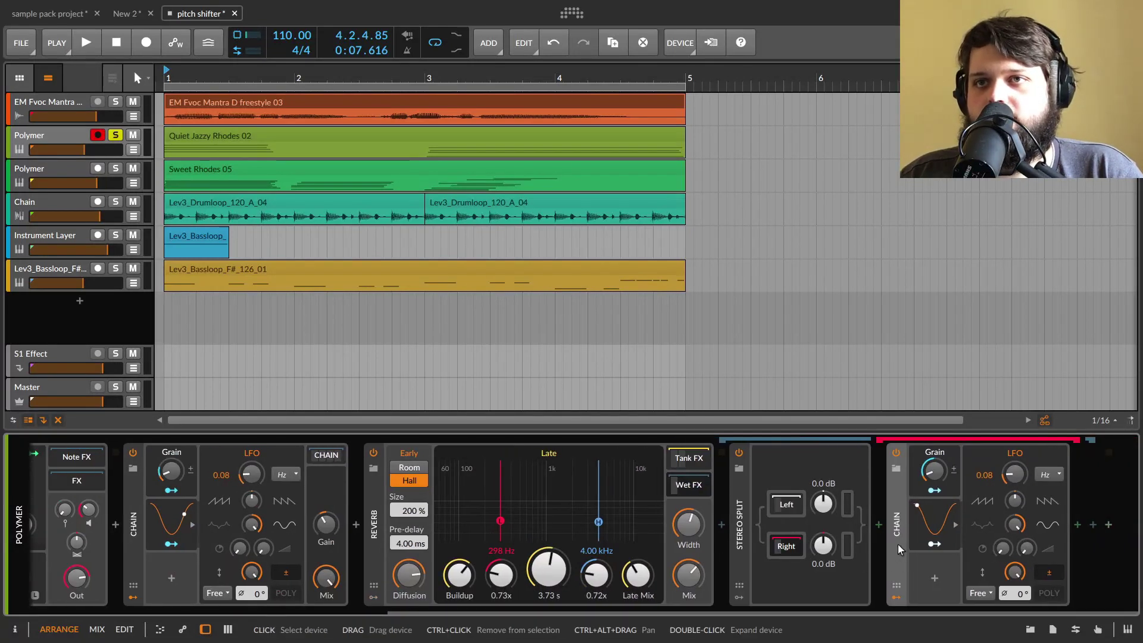
scroll(866, 608, "down", 1)
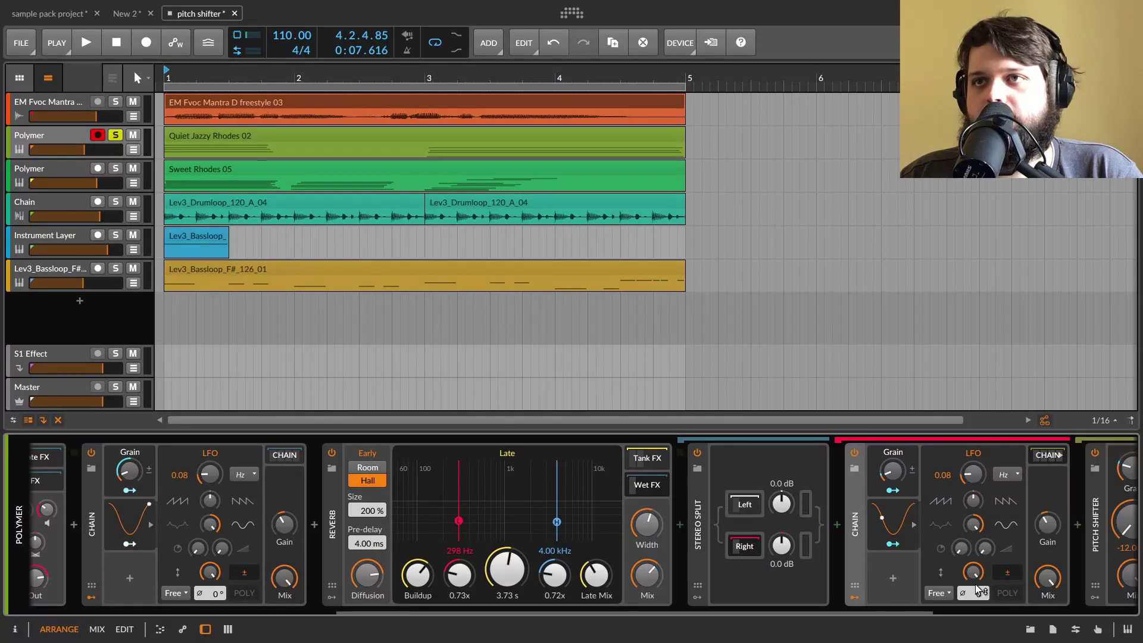
left_click_drag(899, 606, 1115, 613)
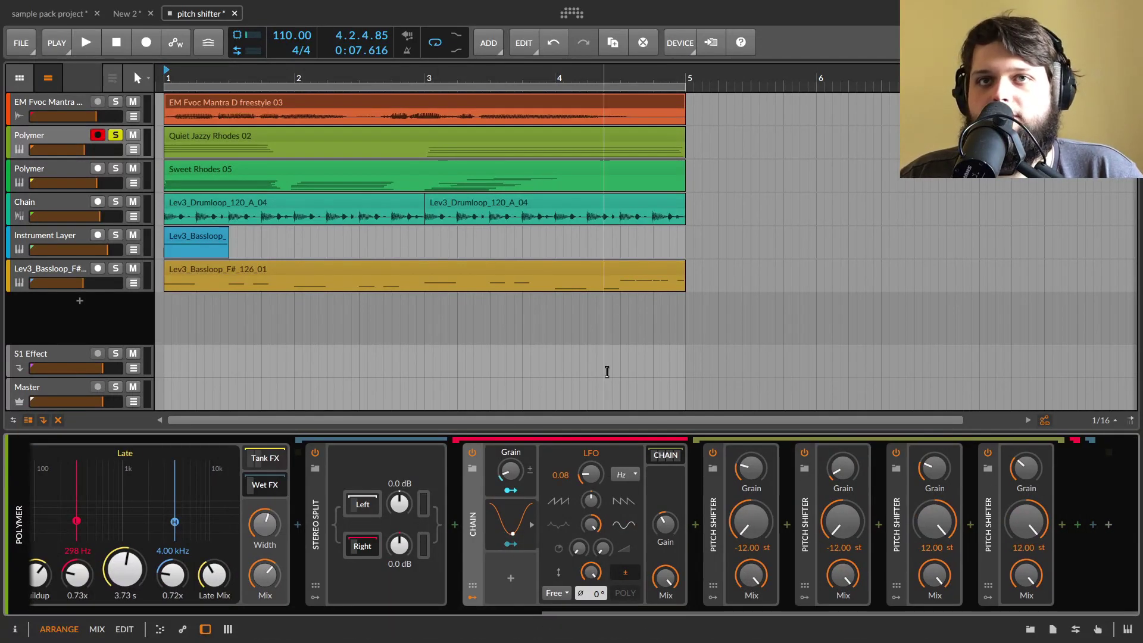
Step: Raise the Chain's Grain to 41.6 %, lower the Reverb's wet mix while playing, and unsolo the first Polymer
left_click(509, 471)
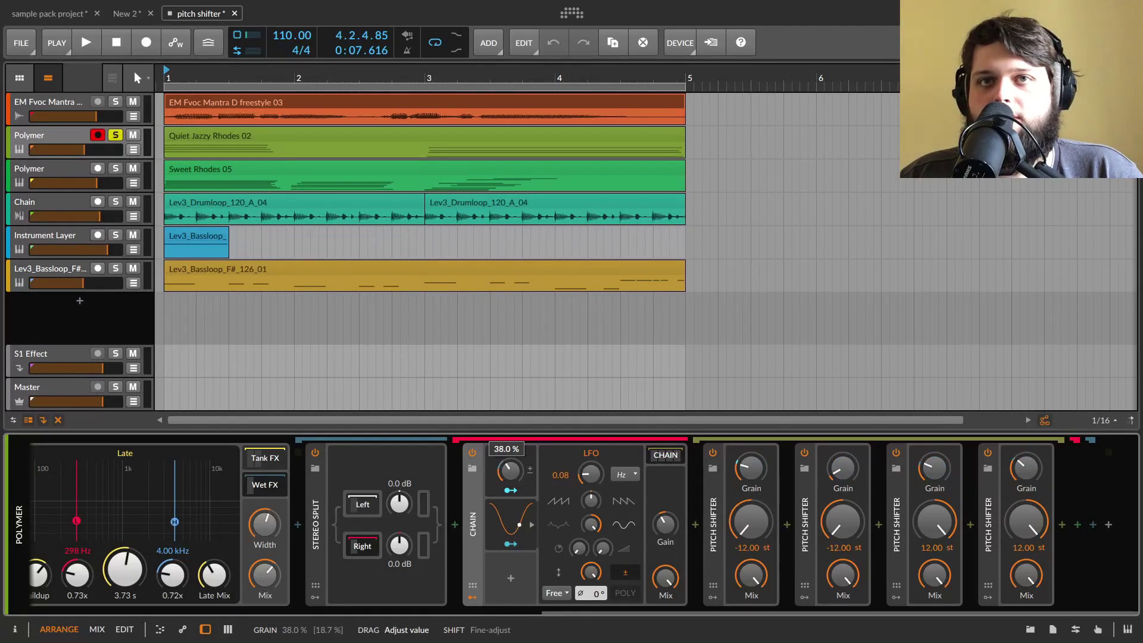
left_click_drag(509, 471, 512, 474)
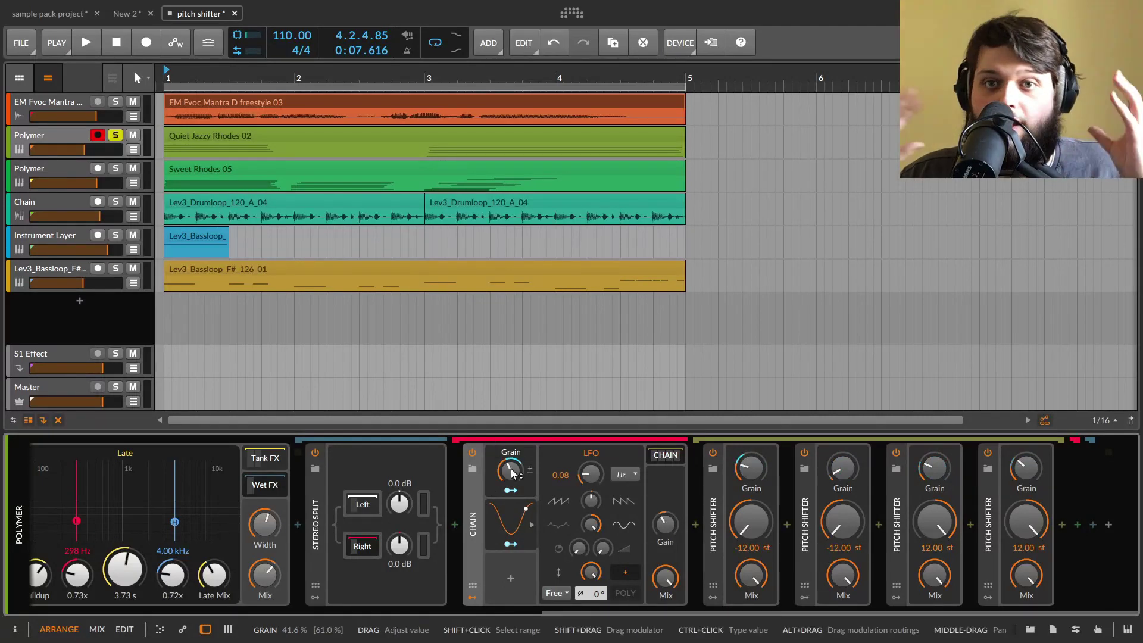
key("space")
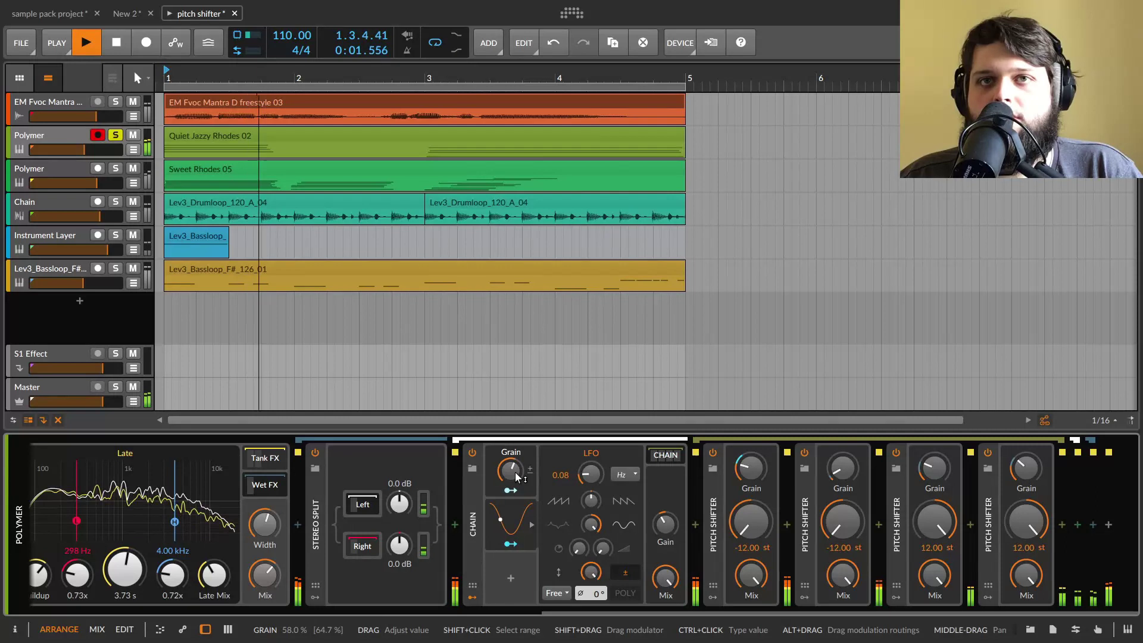
left_click_drag(265, 575, 265, 593)
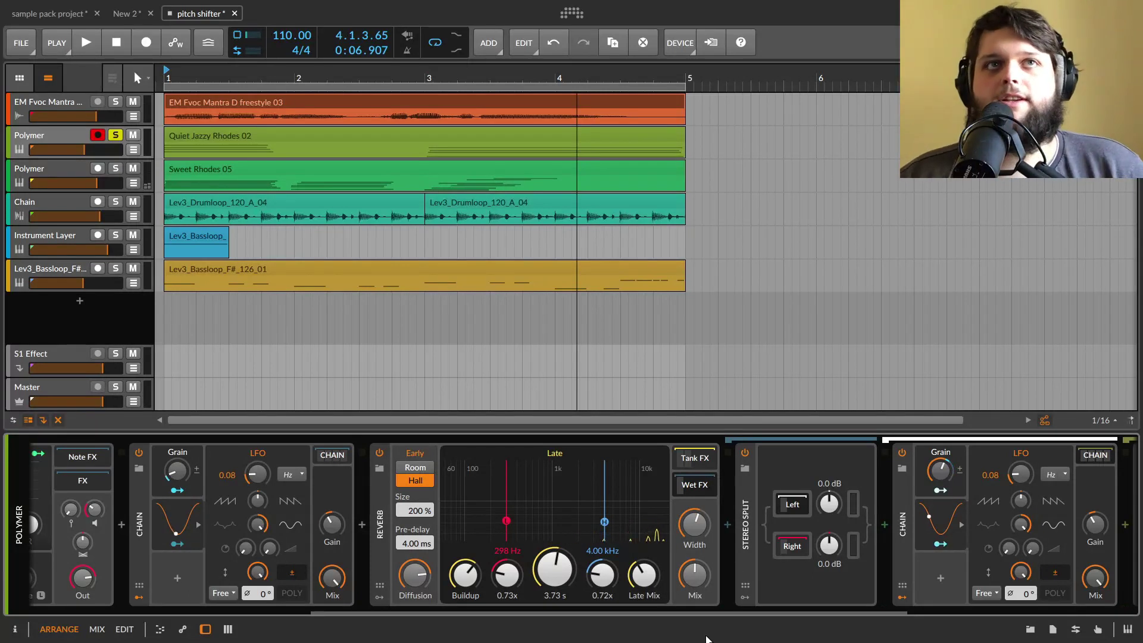
left_click(116, 168)
Step: Solo the Sweet Rhodes 05 Polymer track and play it through Delay-2, the Chain and Pitch Shifters
left_click(62, 172)
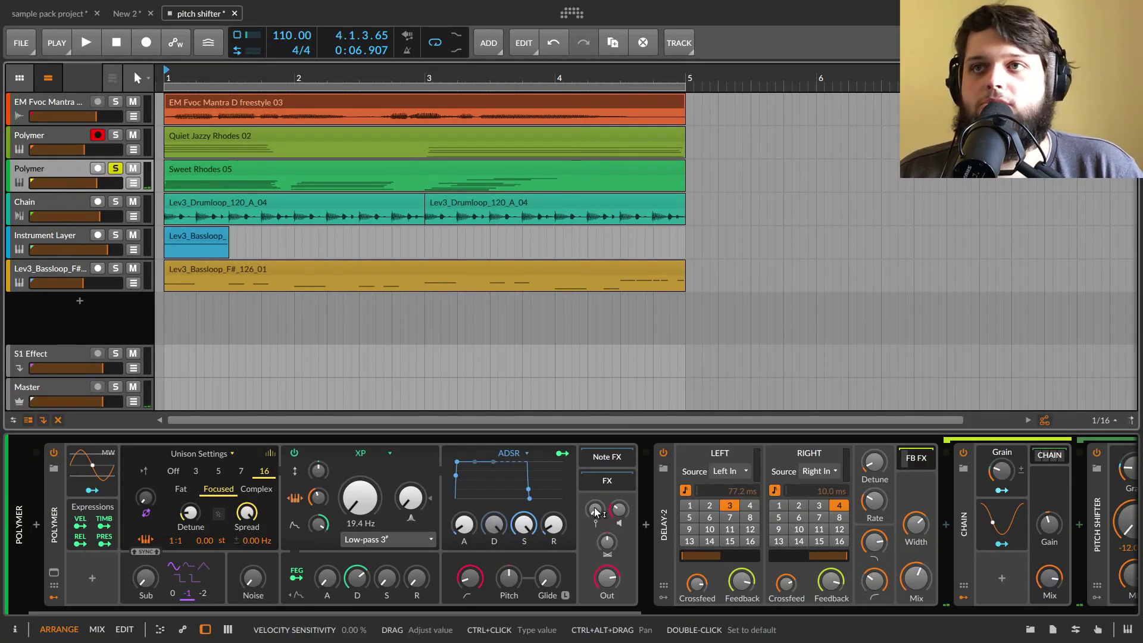
left_click_drag(624, 611, 894, 611)
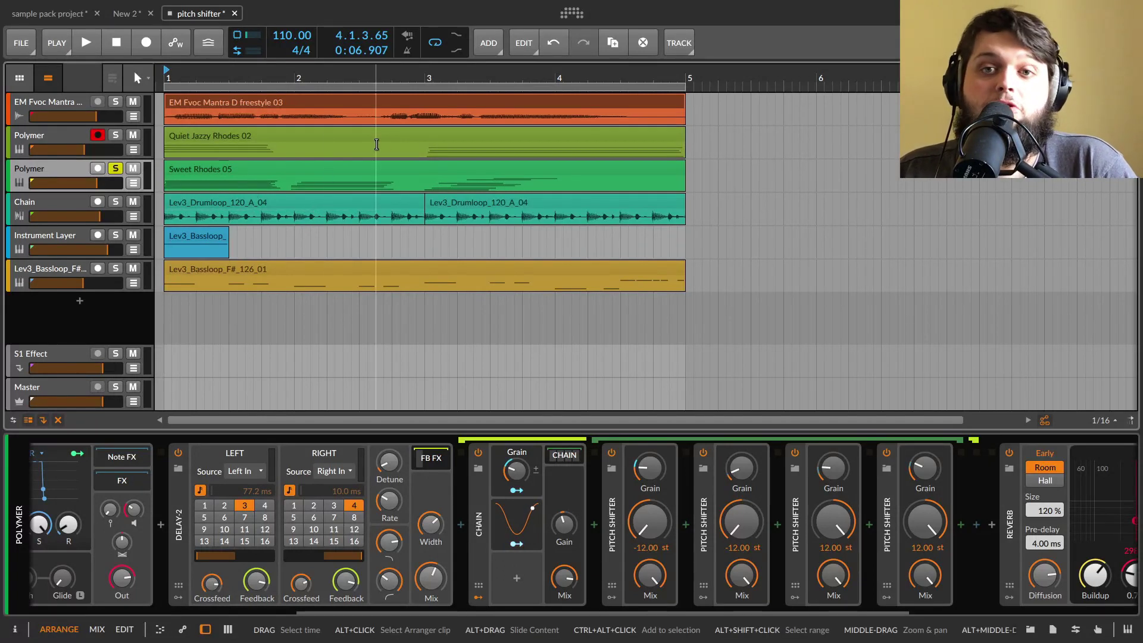
key("space")
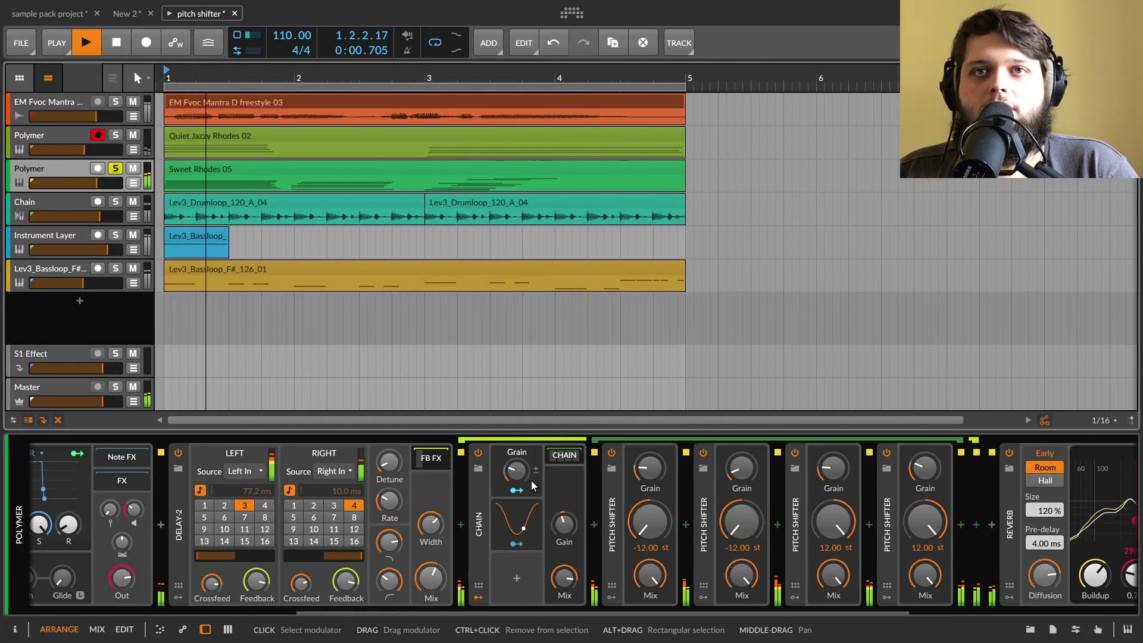
Step: Set the Sweet Rhodes 05 Chain's Grain to 43.2 %, then push it to 84.8 % while playing
key("space")
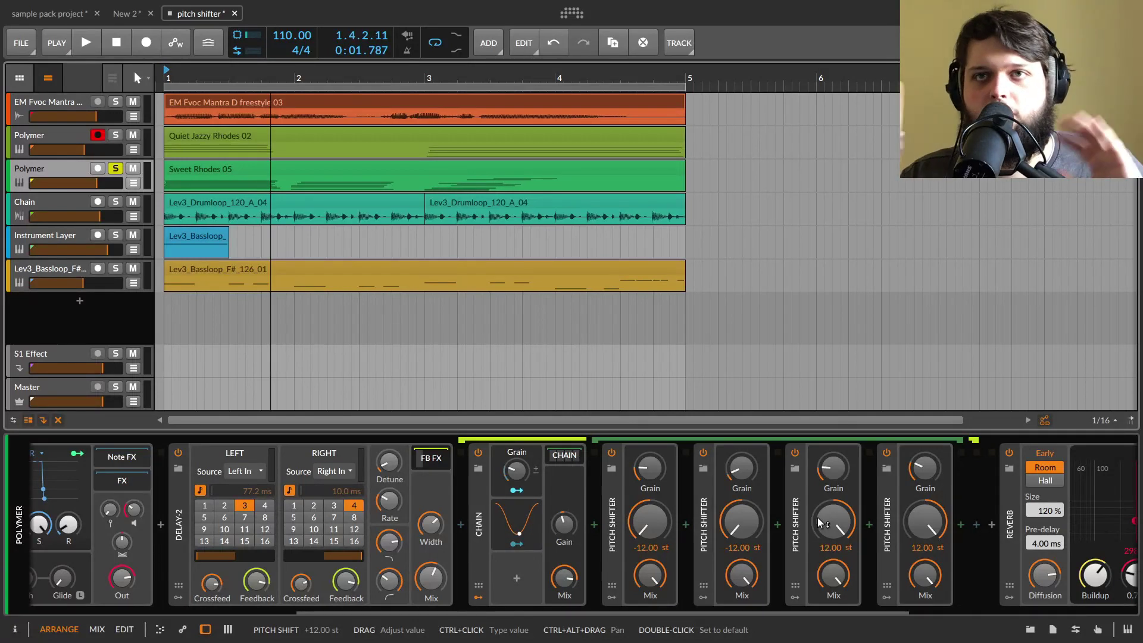
left_click_drag(516, 470, 516, 465)
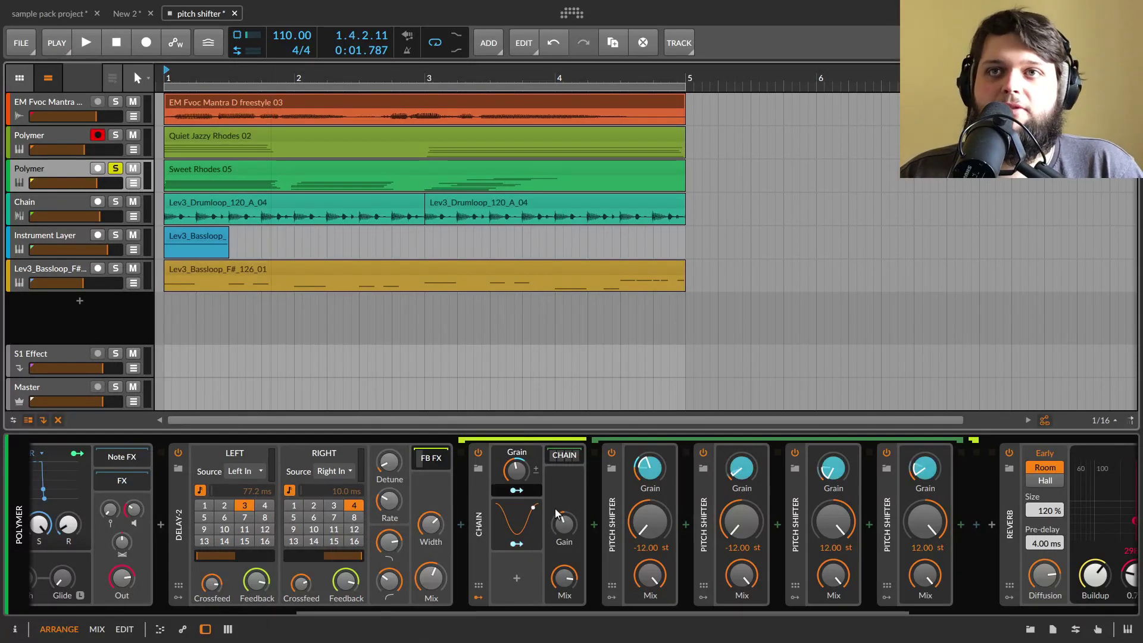
key("space")
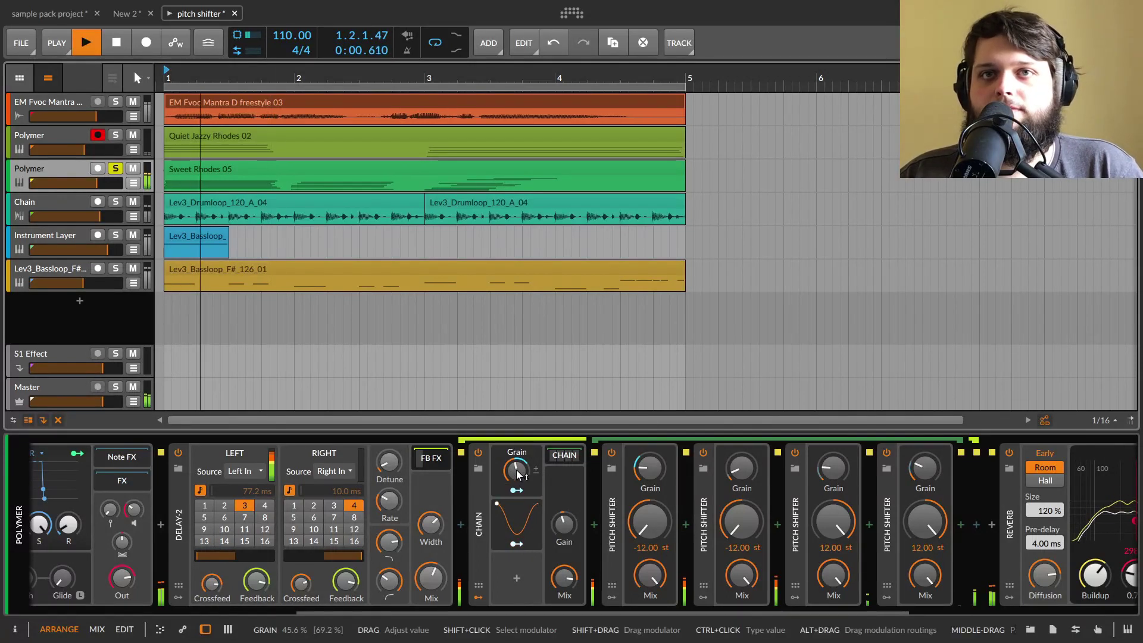
left_click_drag(516, 470, 516, 448)
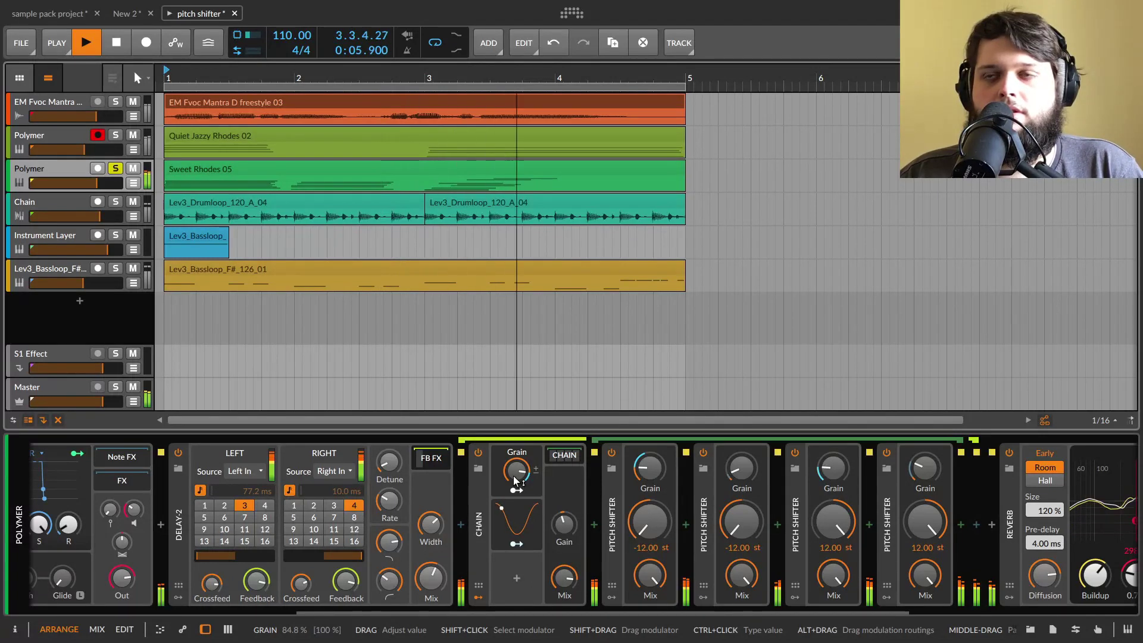
left_click_drag(515, 480, 515, 480)
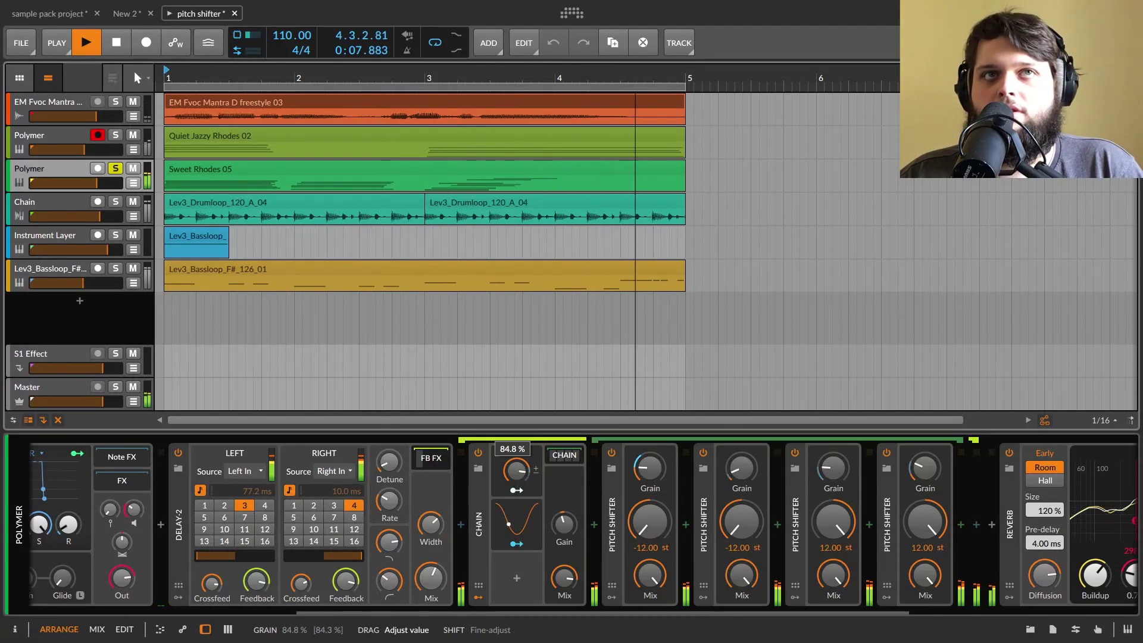
key("space")
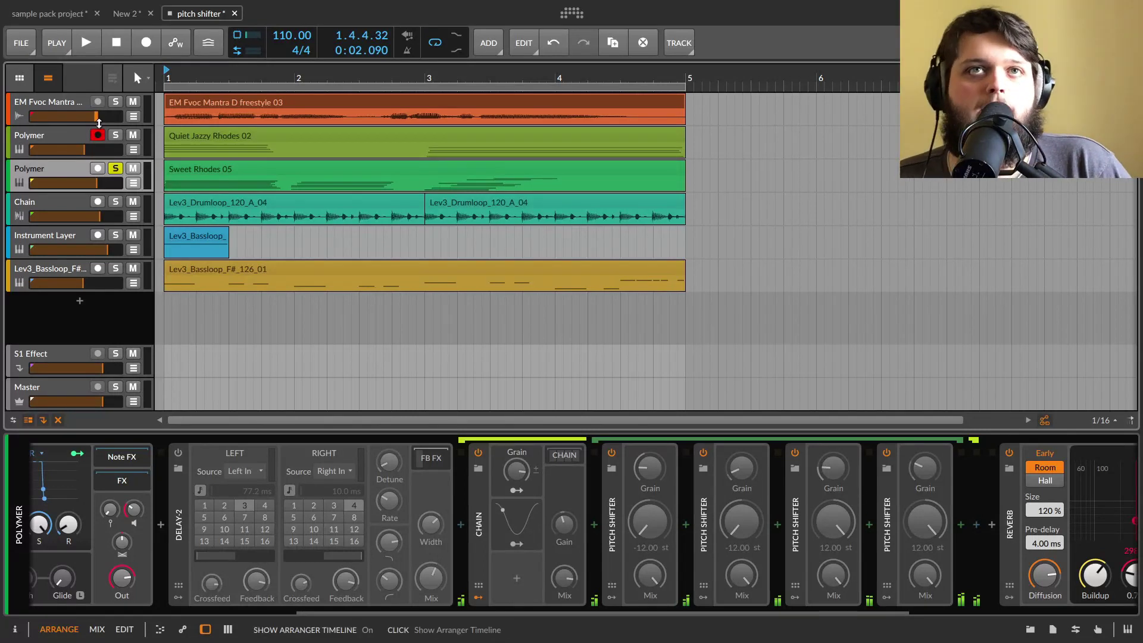
Step: Select the Instrument Layer track, play it briefly, and display its Polymer layer's devices
left_click(66, 236)
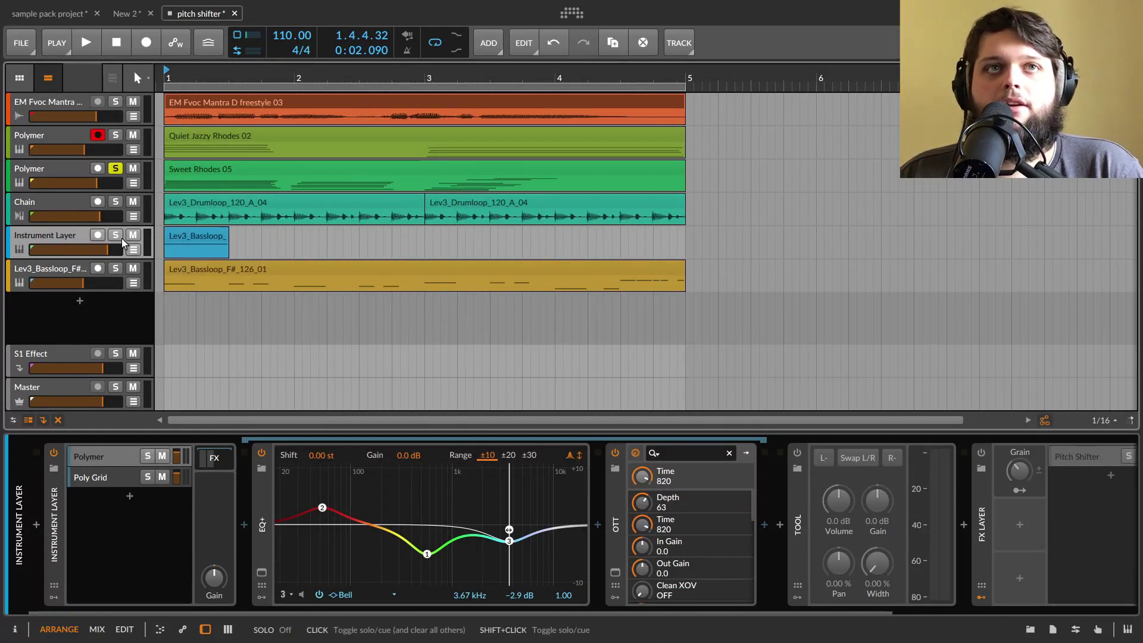
key("space")
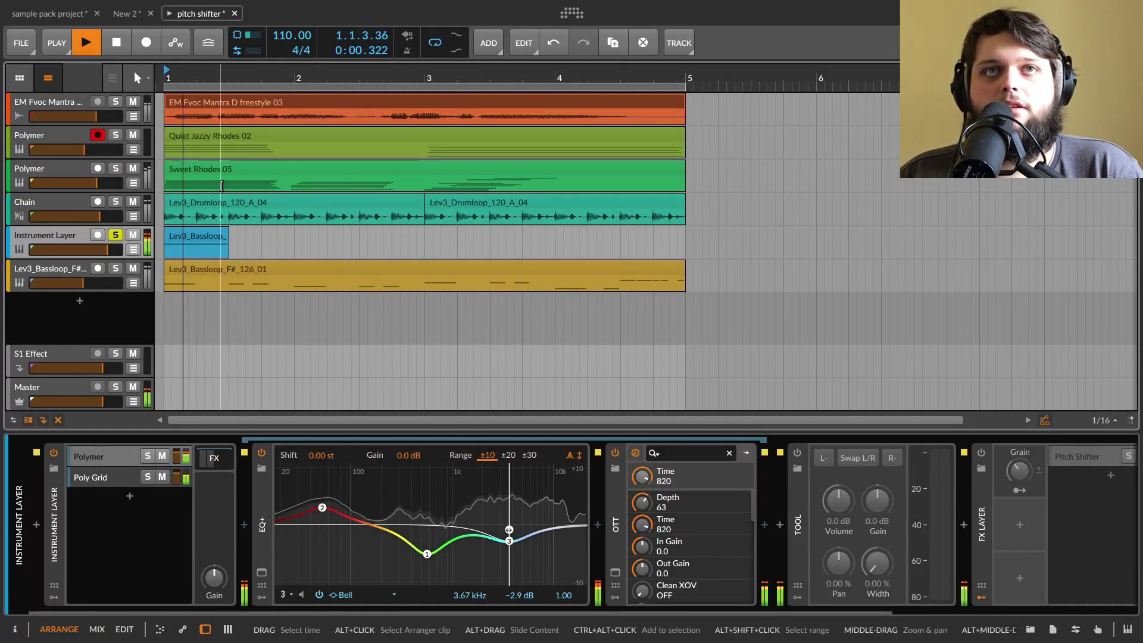
key("space")
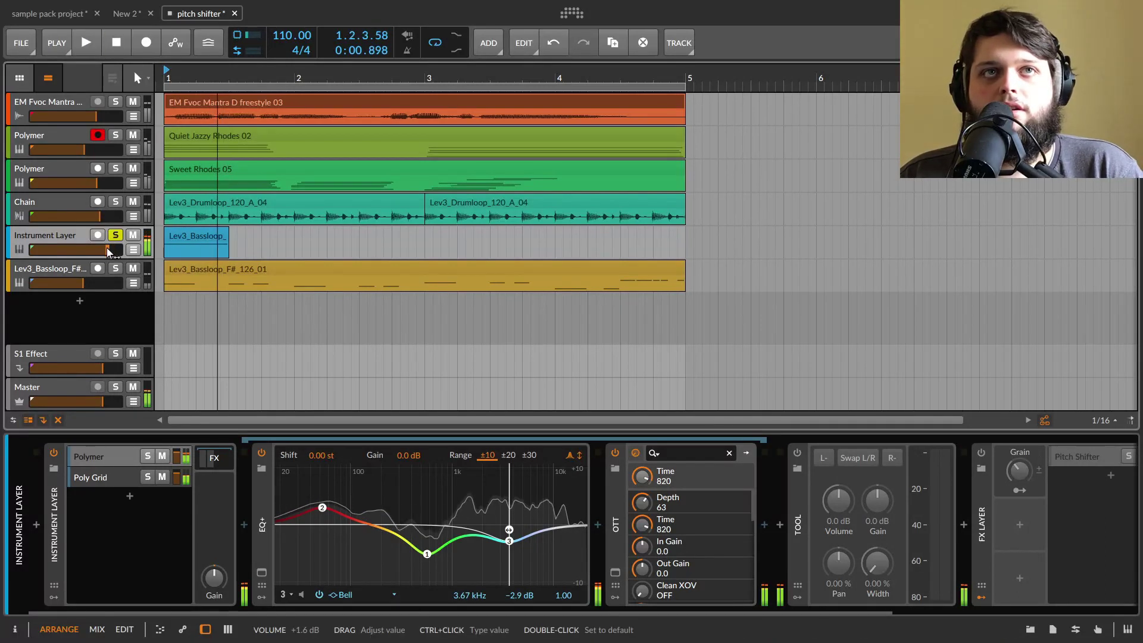
key("space")
key("space")
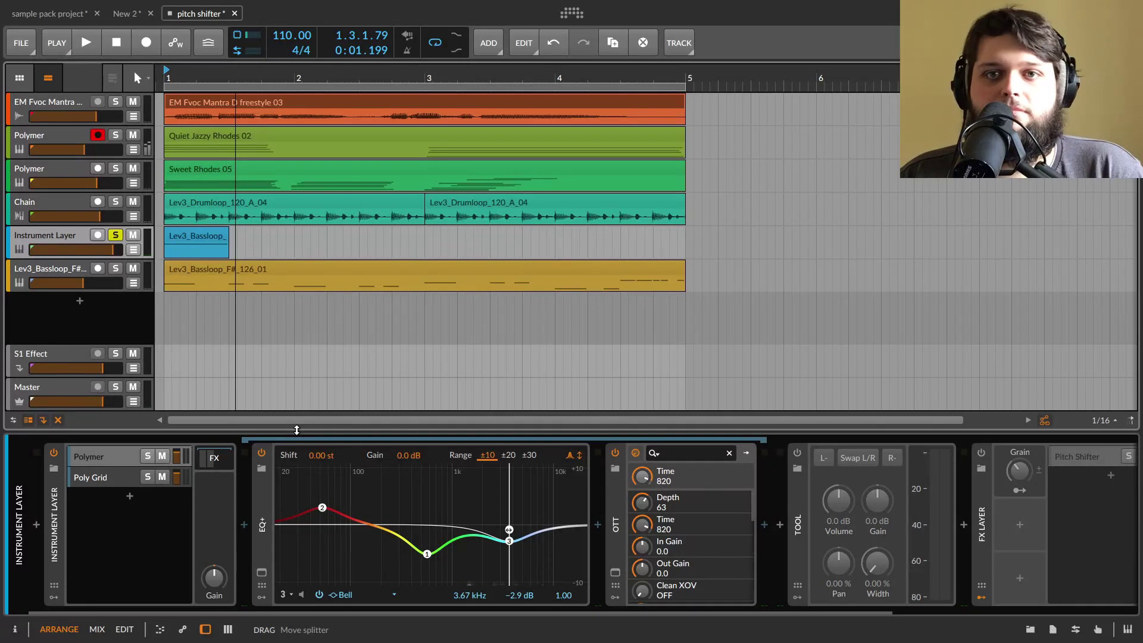
left_click(106, 459)
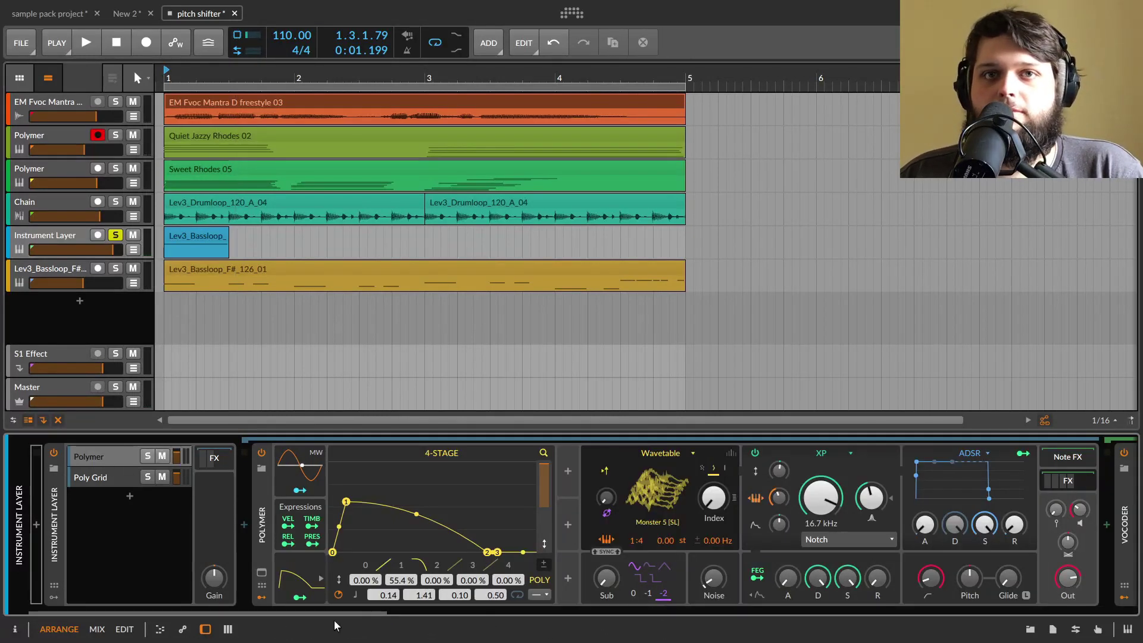
Step: Compare the layer with the Vocoder bypassed and active, leaving the Vocoder on
left_click_drag(343, 612, 632, 615)
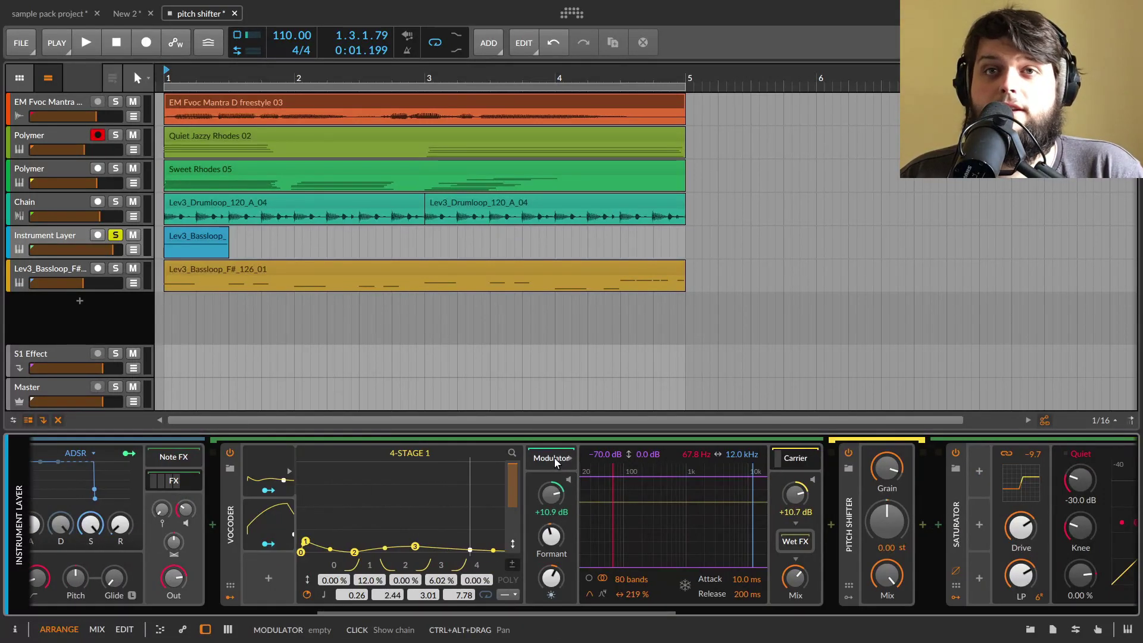
left_click(800, 463)
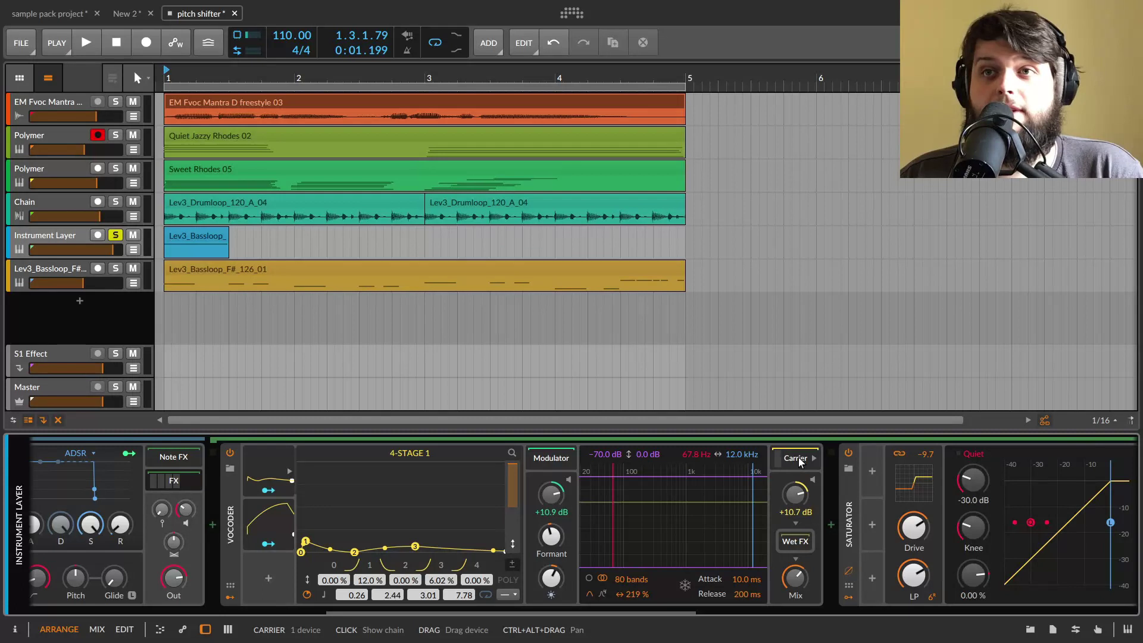
left_click(800, 463)
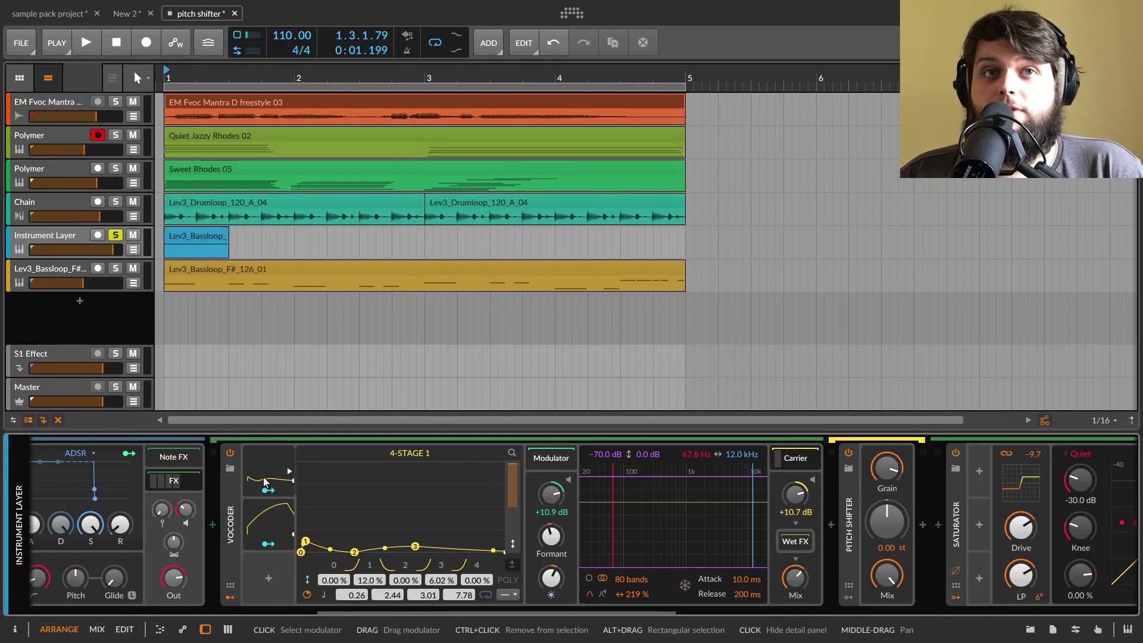
left_click(230, 455)
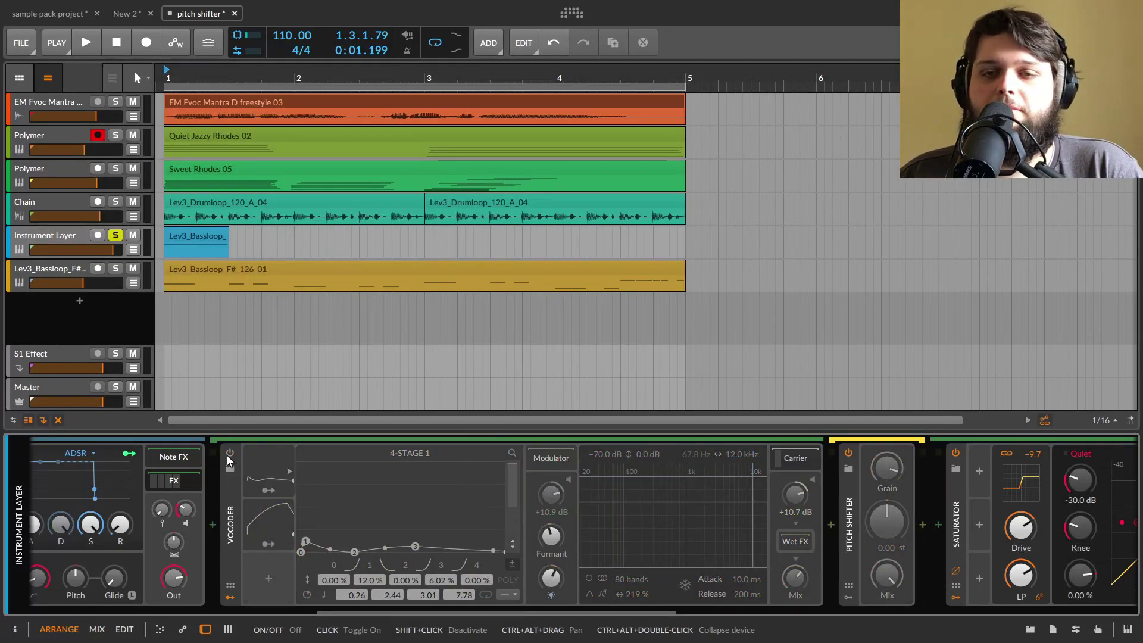
key("space")
key("space")
key("space")
key("space")
key("space")
key("space")
left_click(230, 454)
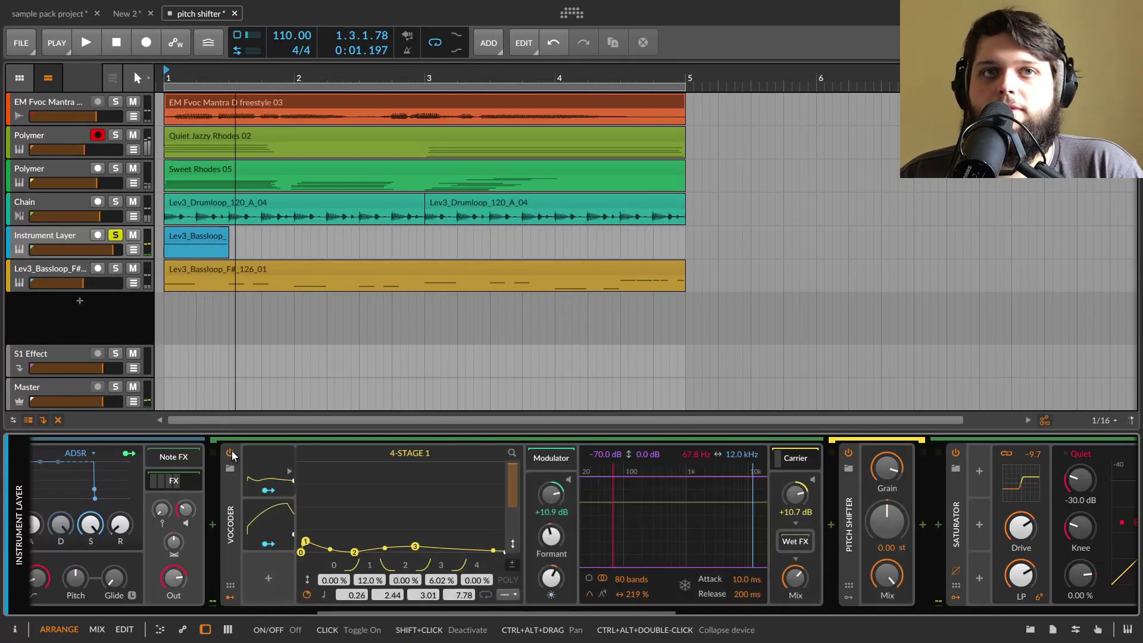
key("space")
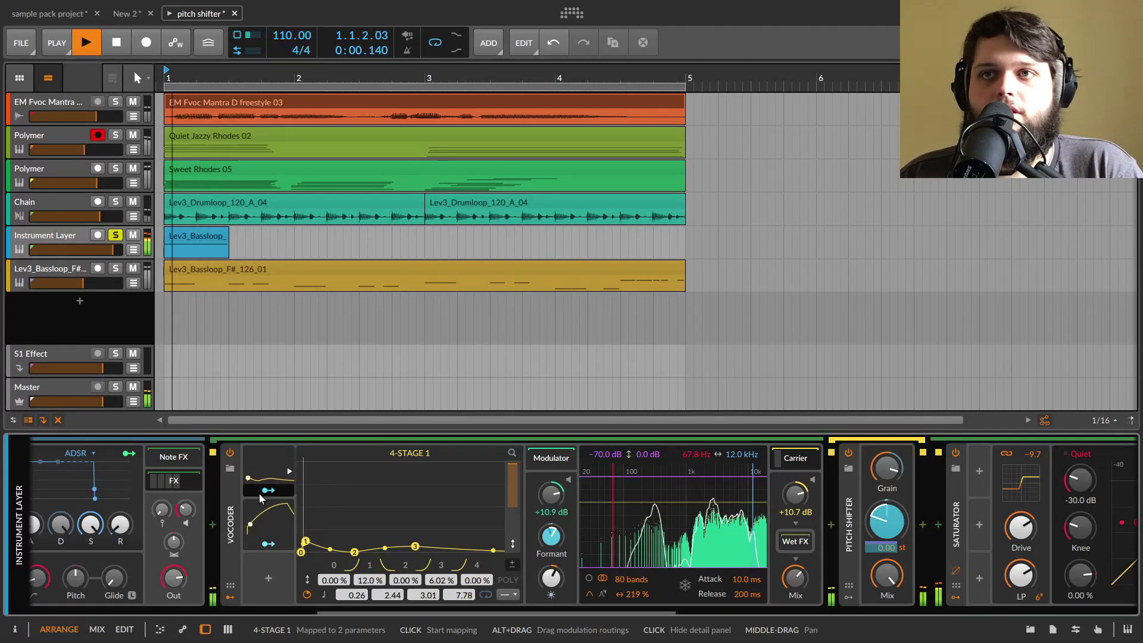
key("space")
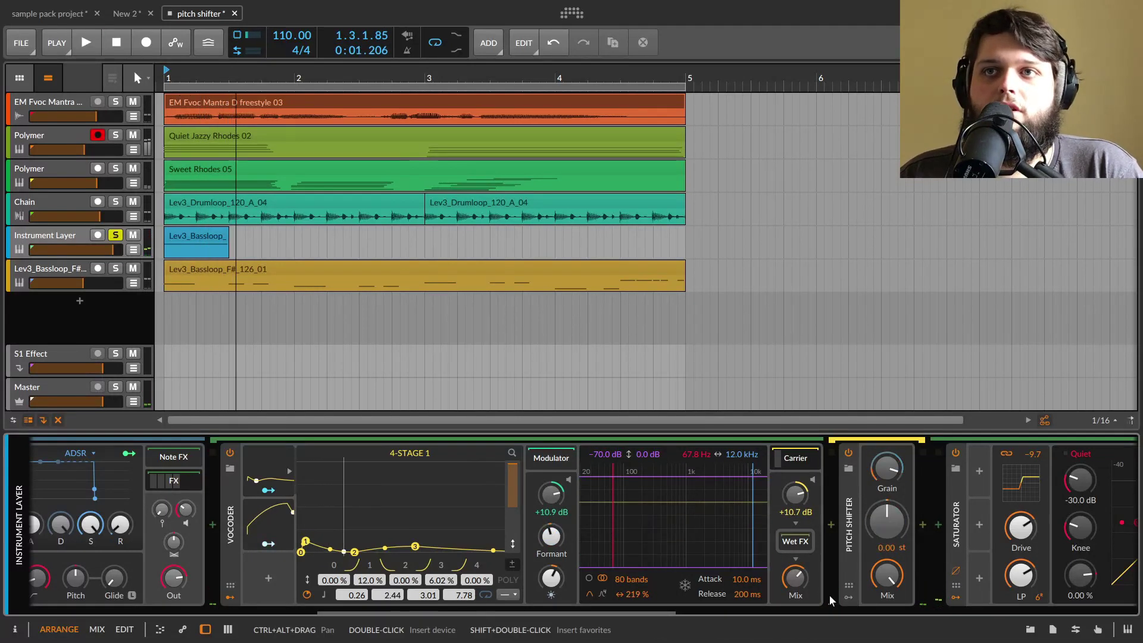
Step: Compare the layer with the 0.00 st Pitch Shifter bypassed and active, leaving it on and playing
left_click(849, 454)
key("space")
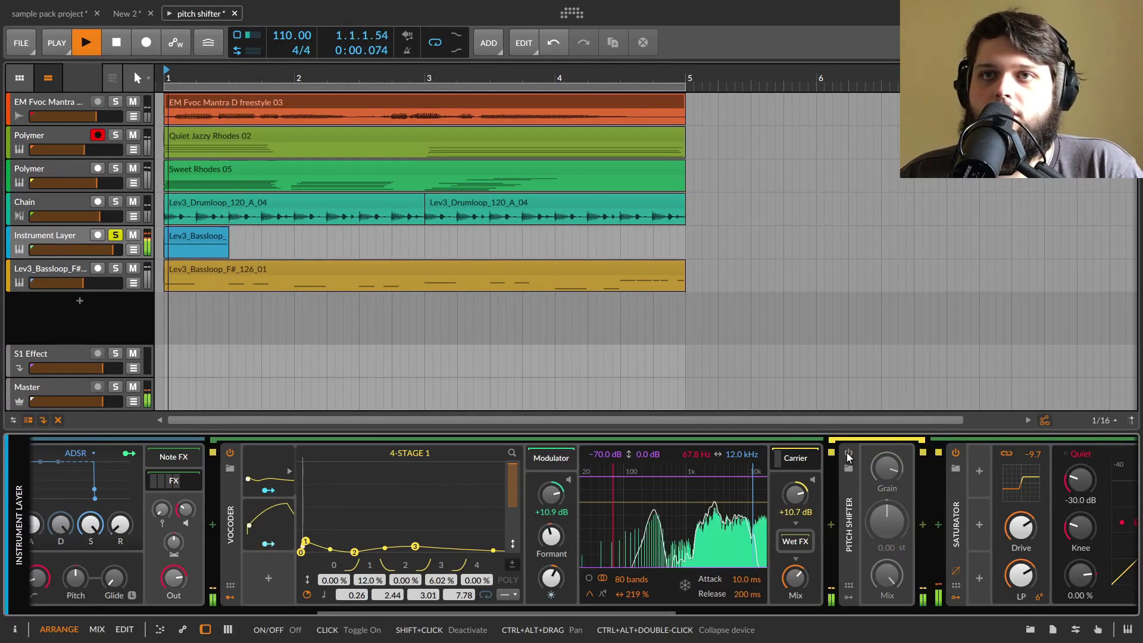
key("space")
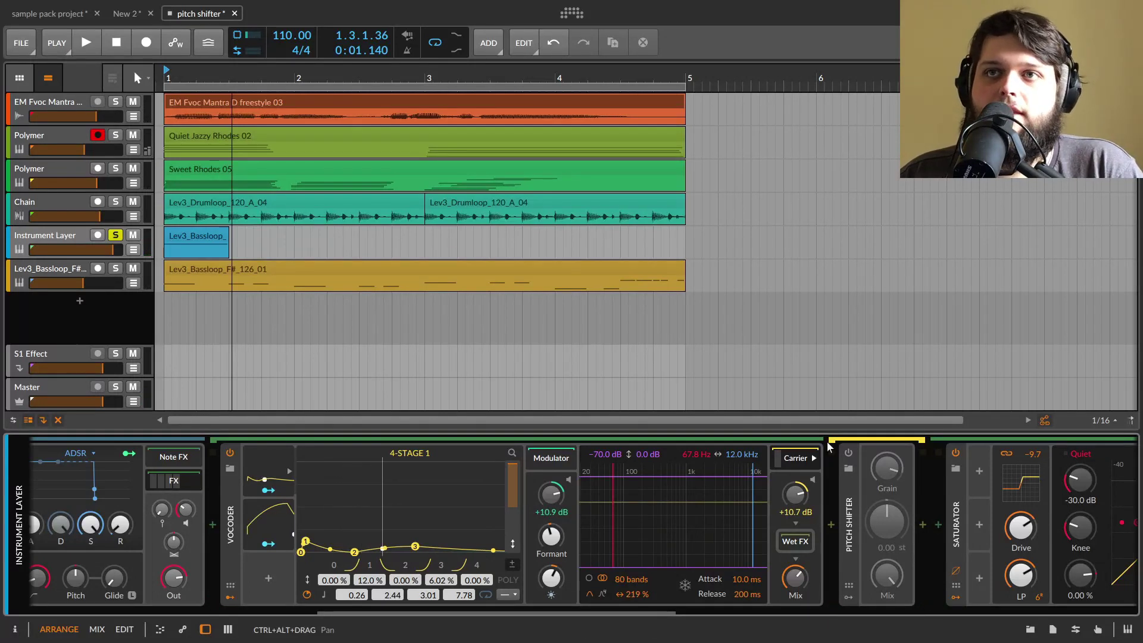
key("space")
key("space")
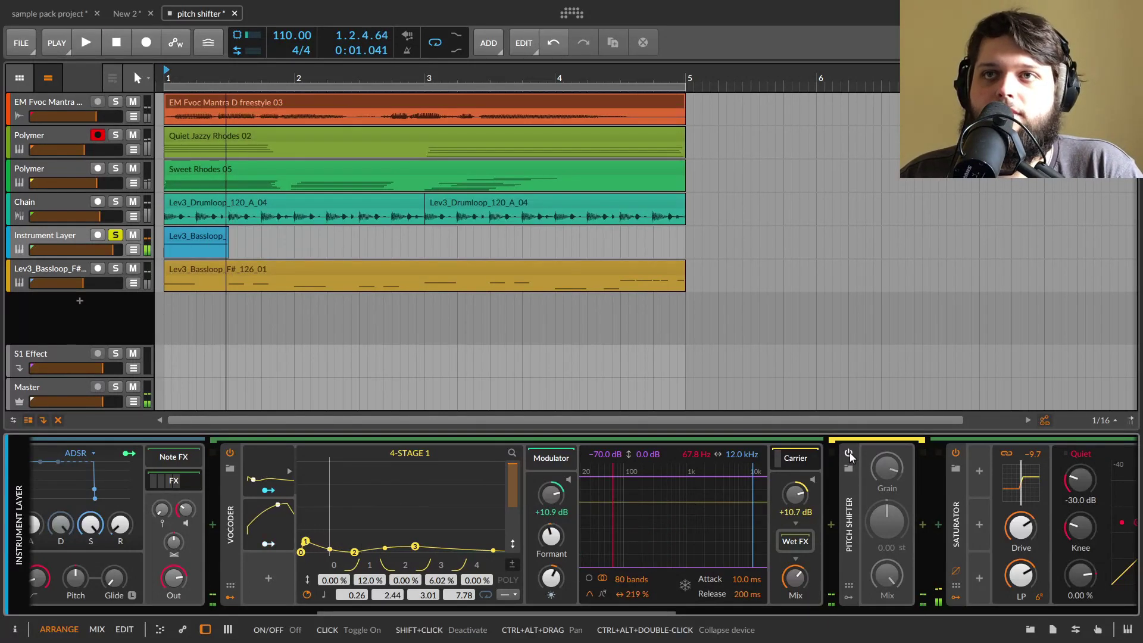
left_click(849, 456)
key("space")
key("space")
key("space")
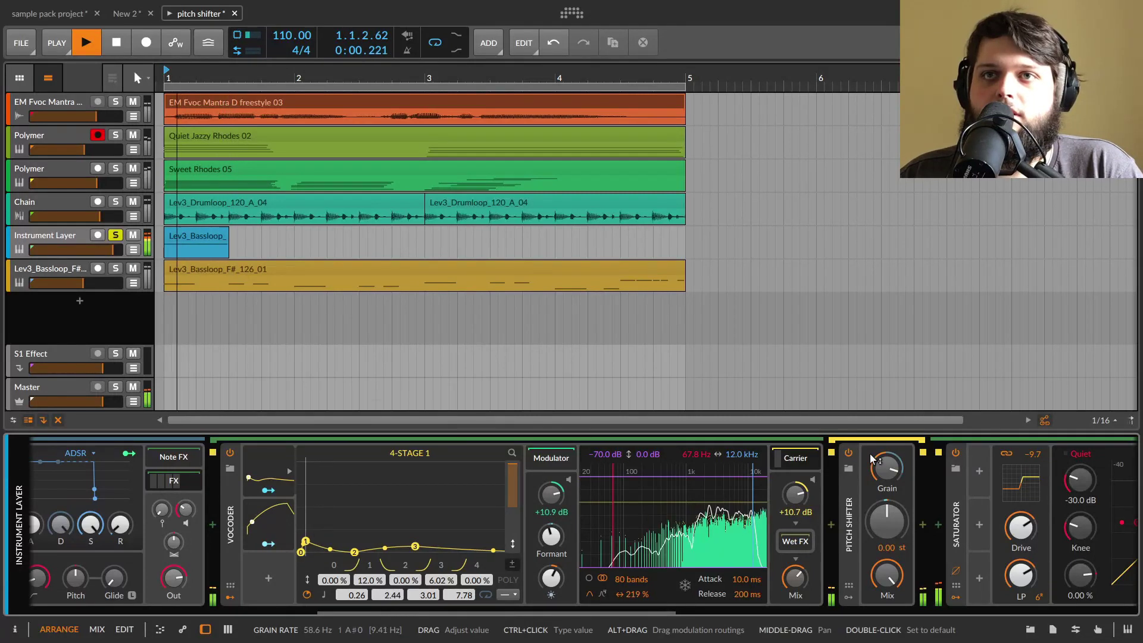
key("space")
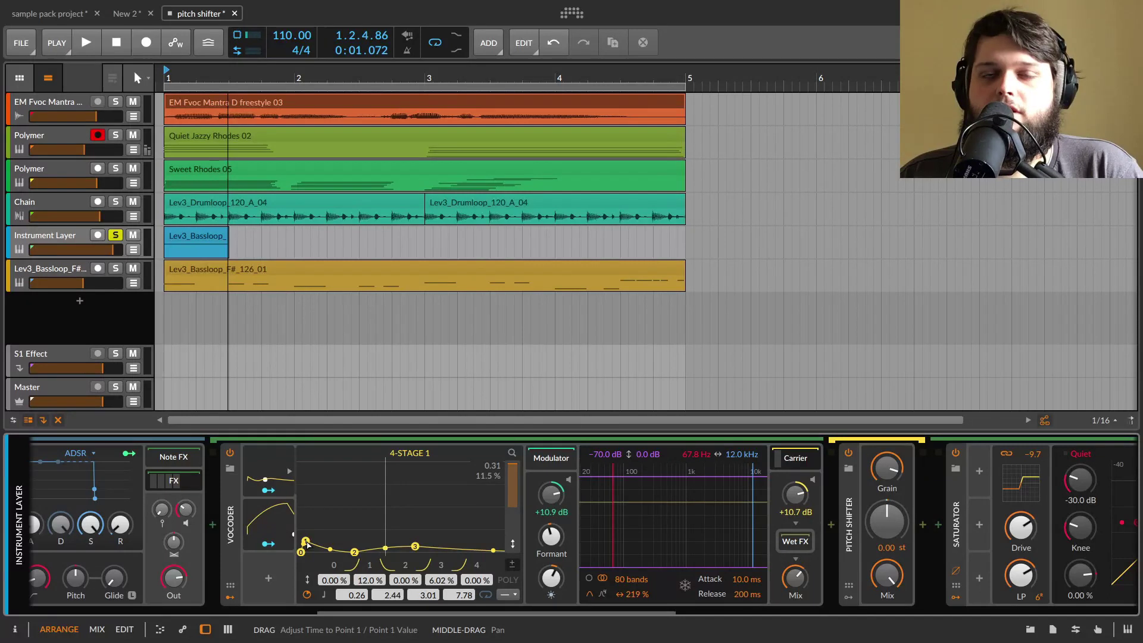
key("space")
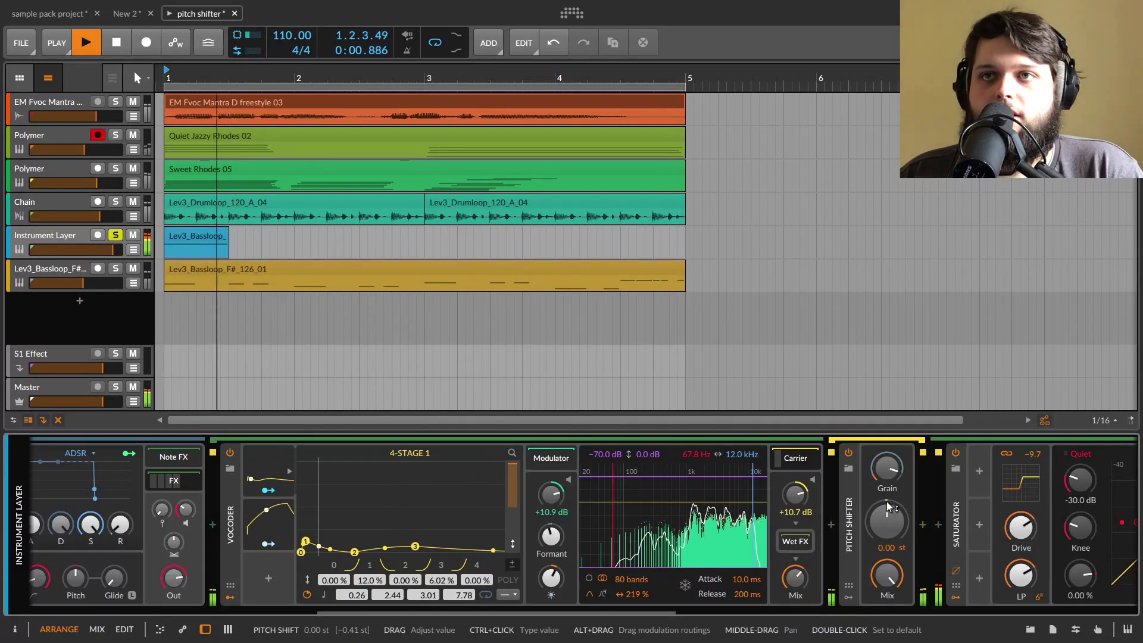
key("space")
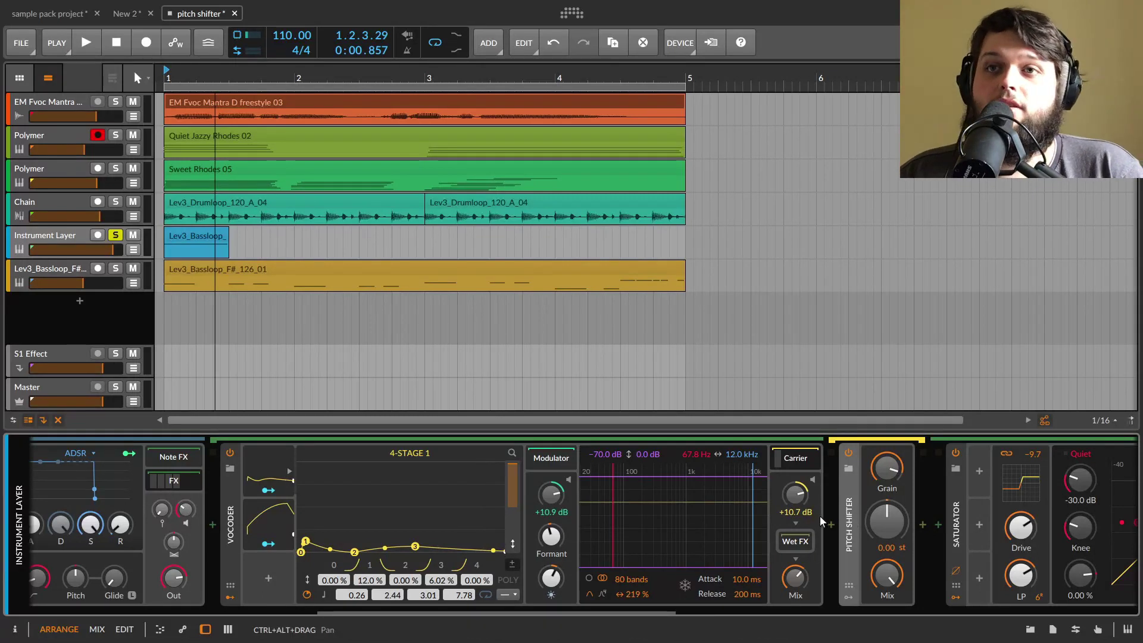
key("space")
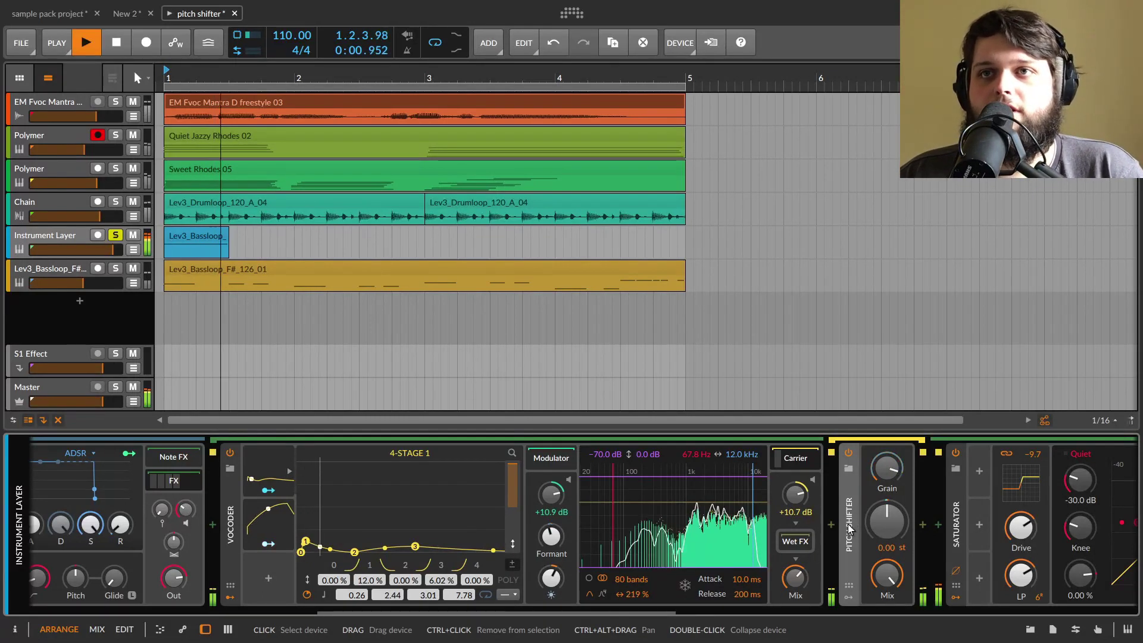
Step: Play the vocoder and lower the carrier Pitch Shifter to -1.20 st
key("space")
left_click_drag(848, 532, 736, 495)
key("space")
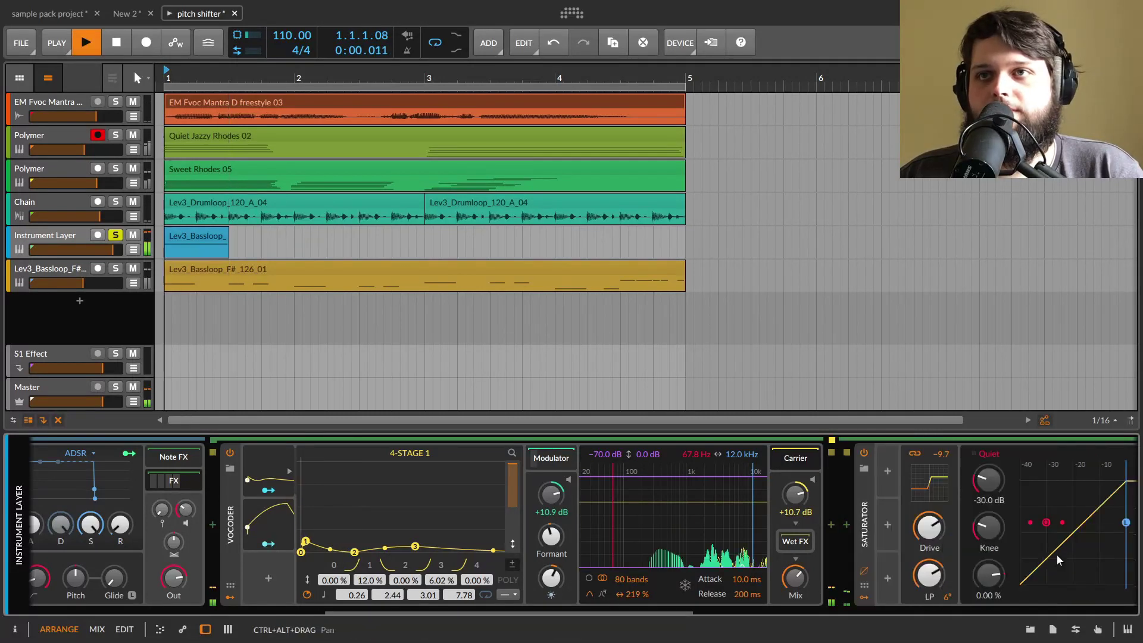
key("space")
key("space")
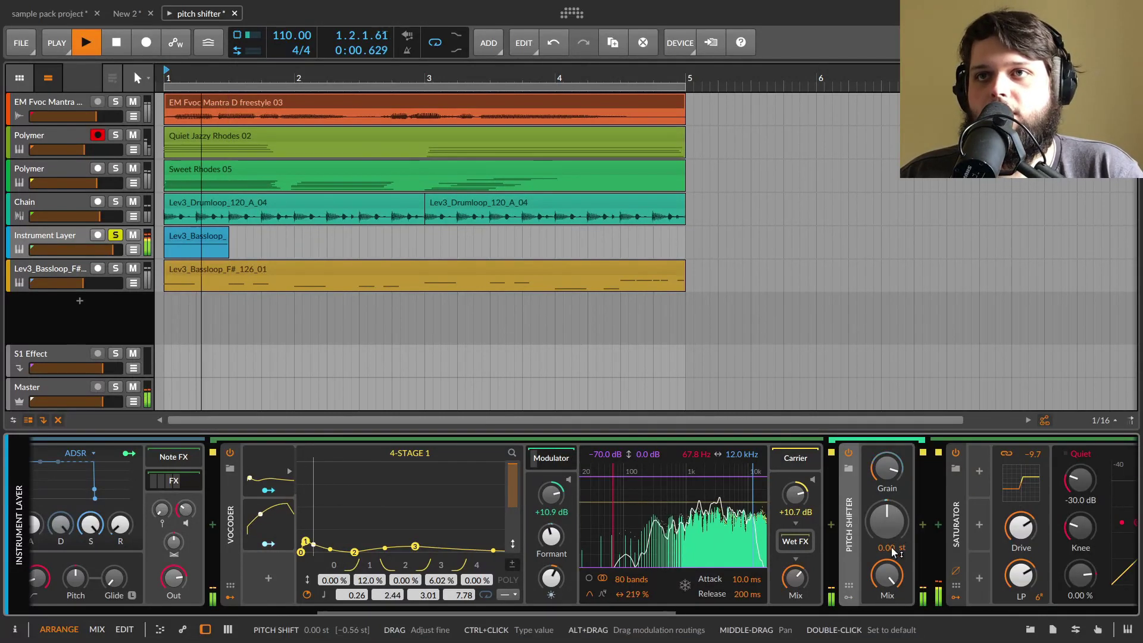
key("space")
left_click_drag(904, 543, 891, 586)
Step: Try -7.56 st, reset the shifter to 0.00 st, then reveal Multiband FX-2 and Stereo Split
key("space")
key("space")
key("space")
key("space")
key("space")
mouse_move(883, 528)
left_mouse_down()
mouse_move(891, 520)
mouse_move(887, 541)
mouse_move(892, 528)
left_mouse_up()
key("space")
key("space")
key("space")
key("space")
key("space")
key("space")
double_click(892, 524)
key("space")
key("space")
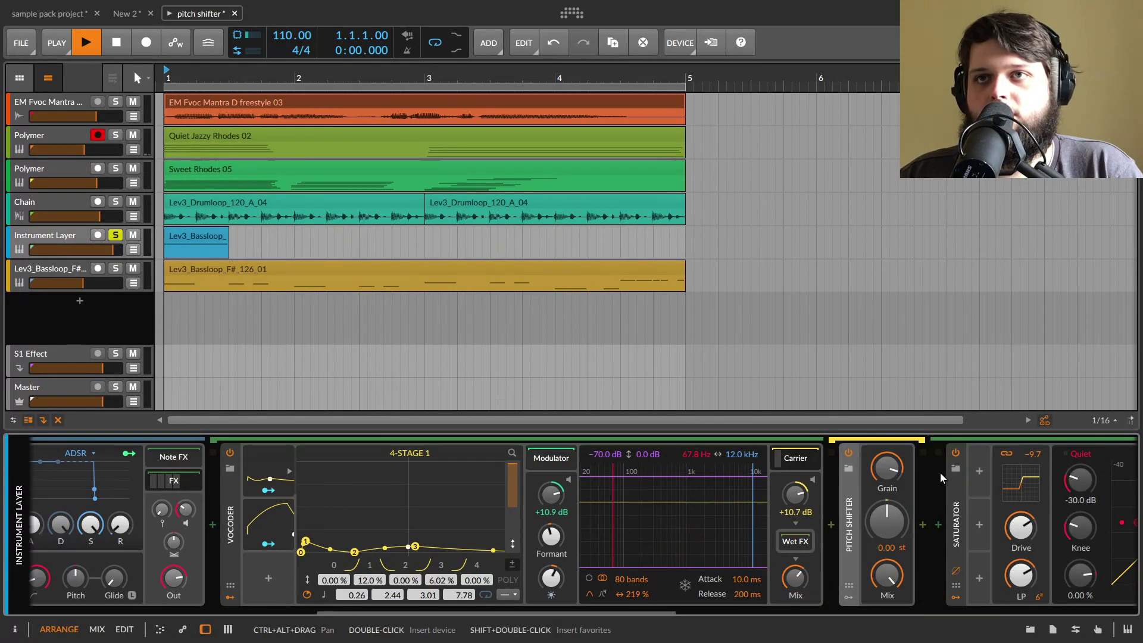
key("space")
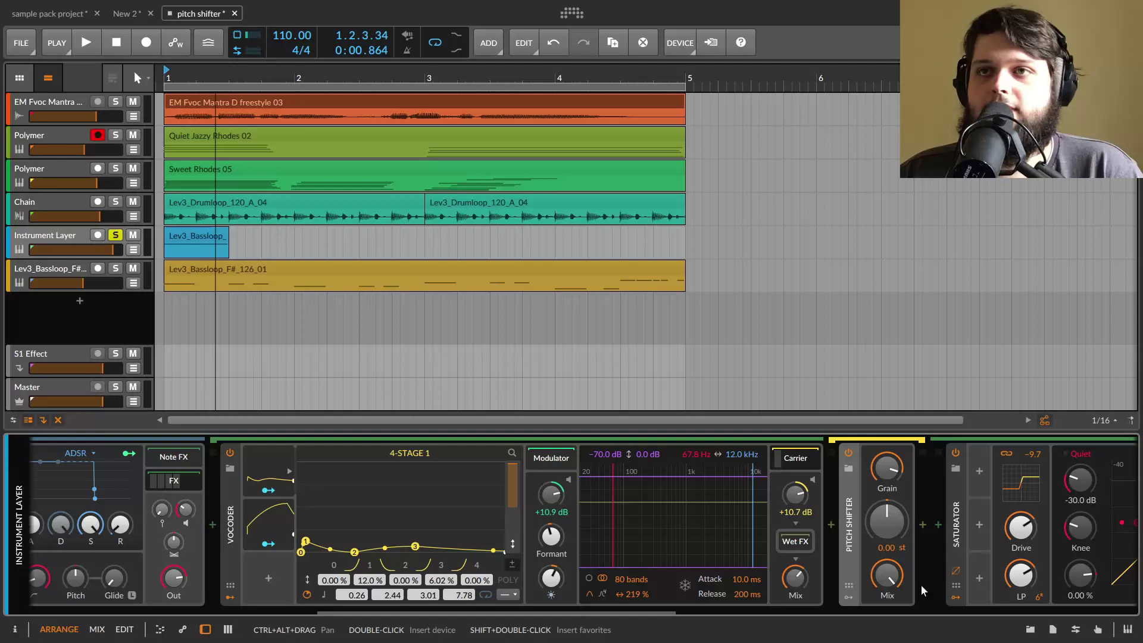
left_click_drag(555, 610, 919, 608)
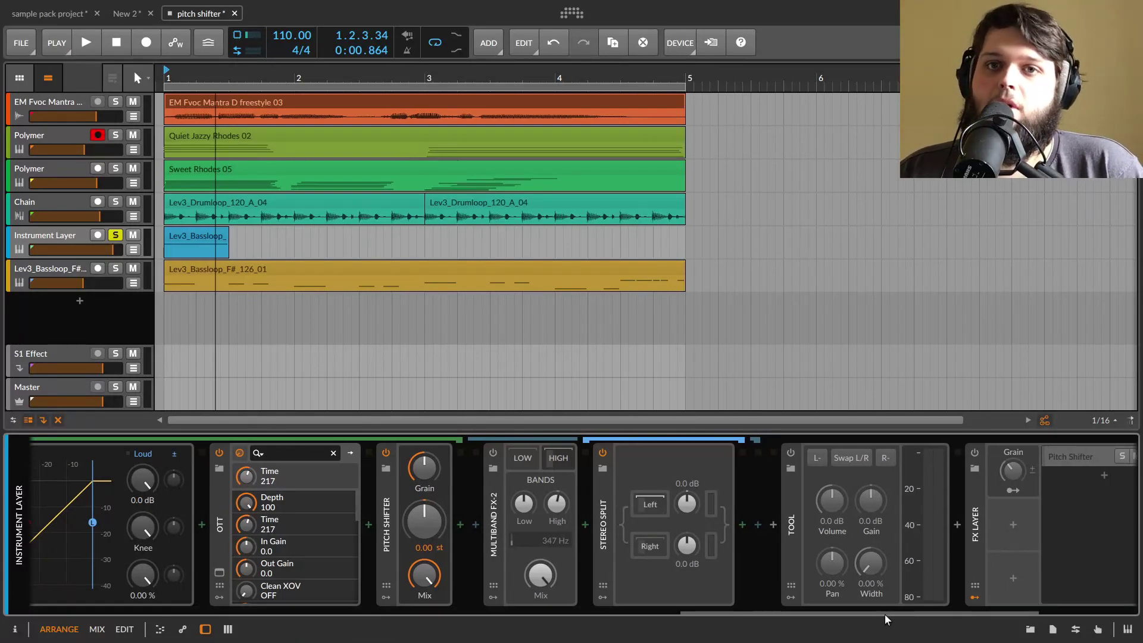
Step: Switch on the Multiband FX-2 device and audition it
key("space")
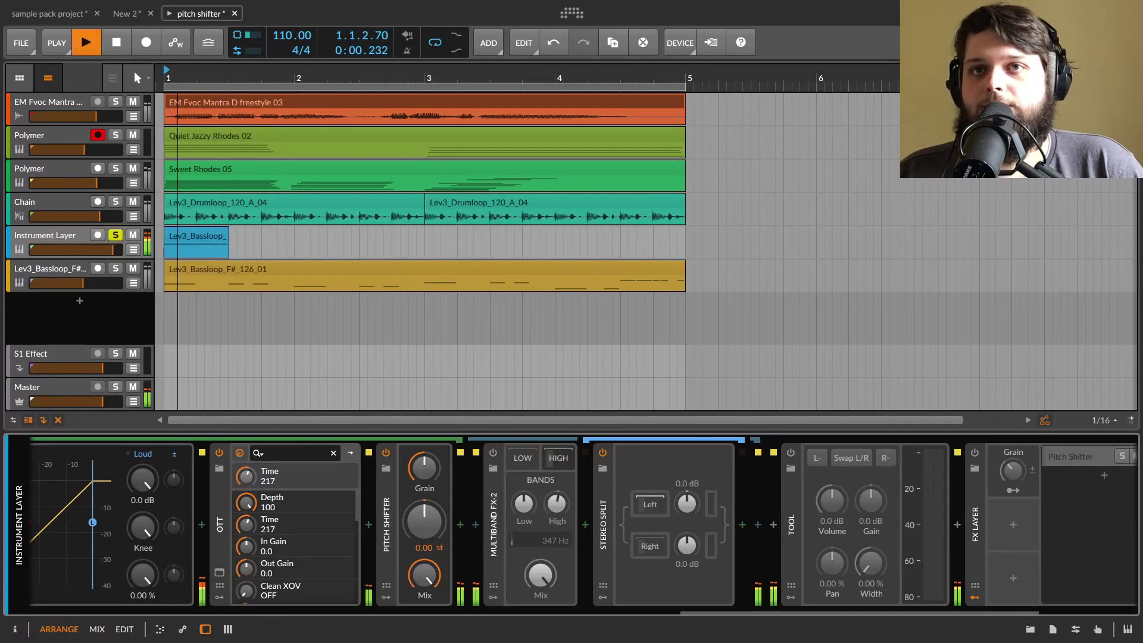
key("space")
key("space")
key("space")
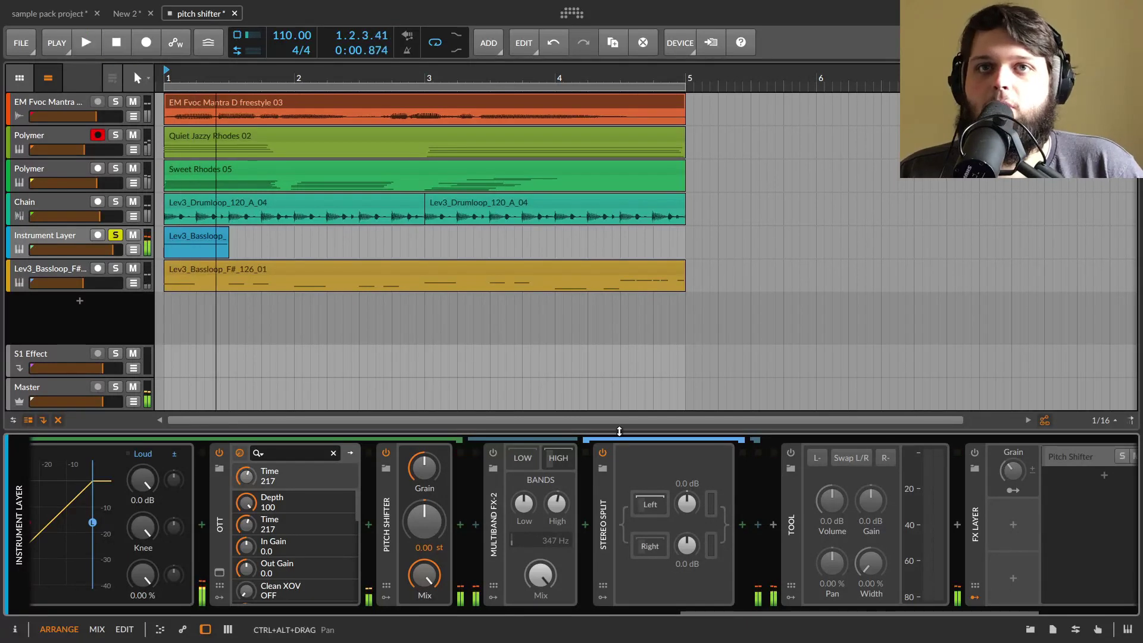
left_click(493, 454)
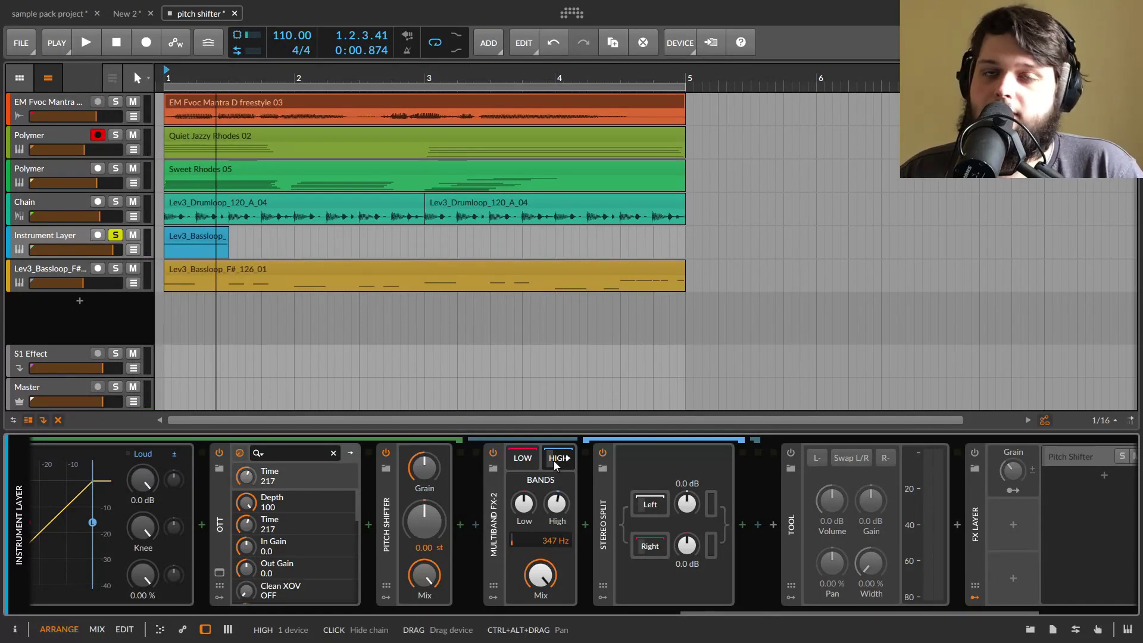
key("space")
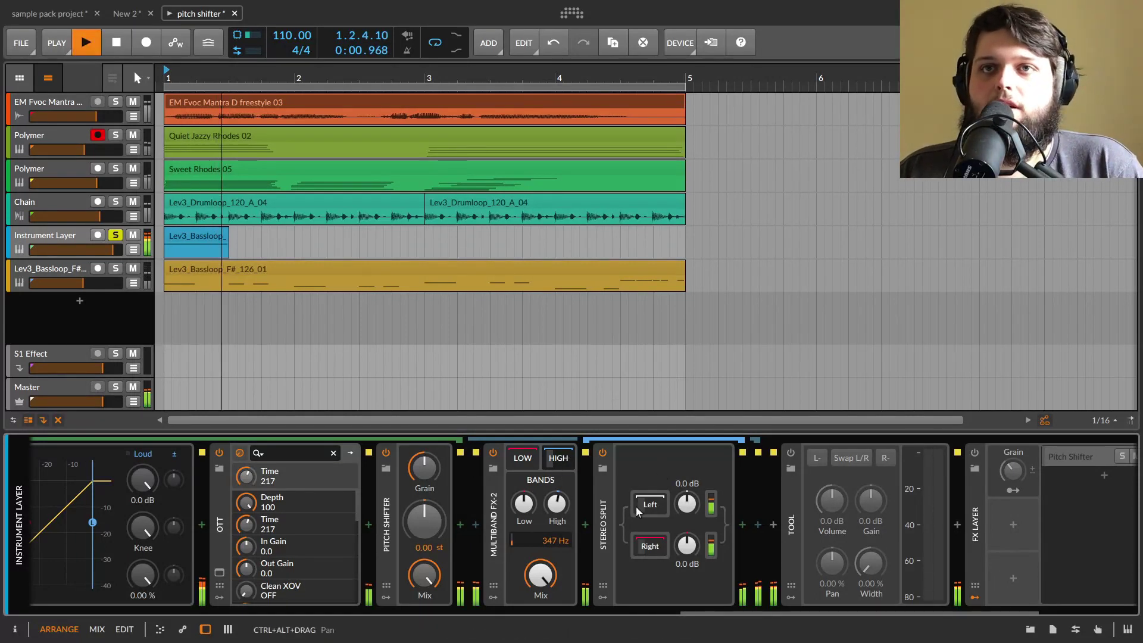
key("space")
Step: Inspect the Stereo Split's left and right channel chains and their pitch shifters
left_click(655, 505)
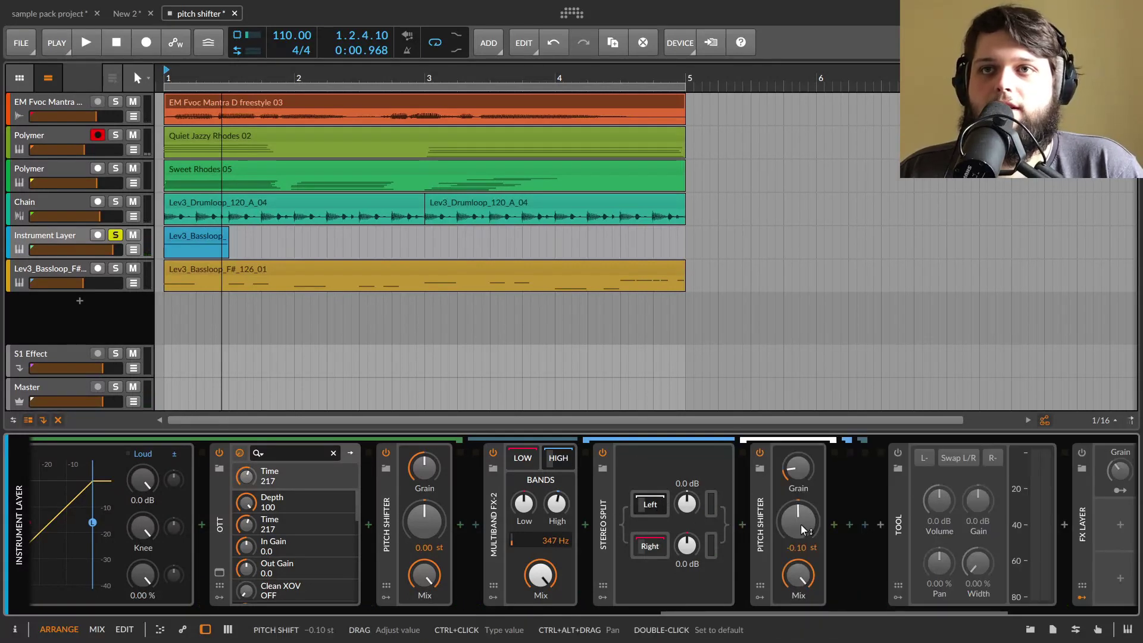
left_click(650, 546)
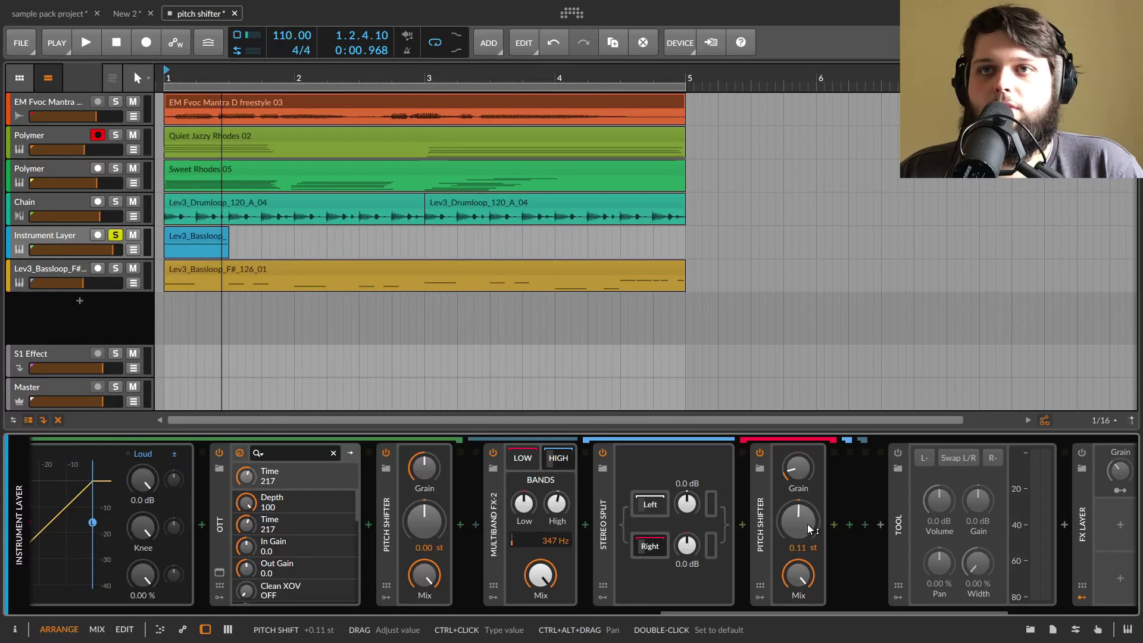
left_click(650, 505)
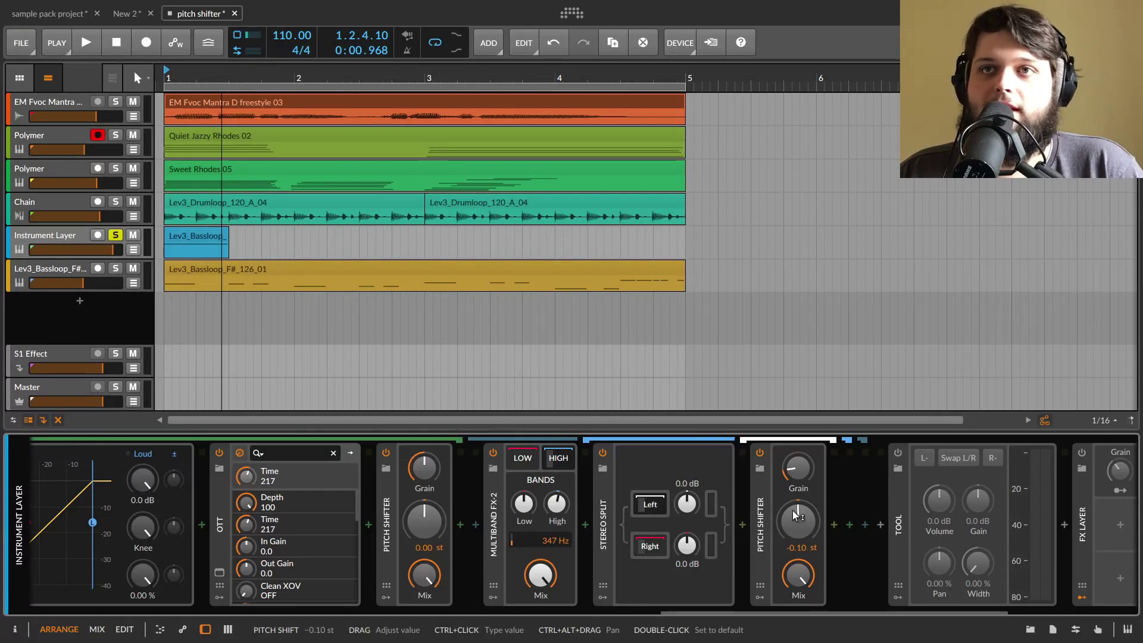
left_click(651, 508)
left_click(652, 508)
left_click(653, 540)
left_click(659, 515)
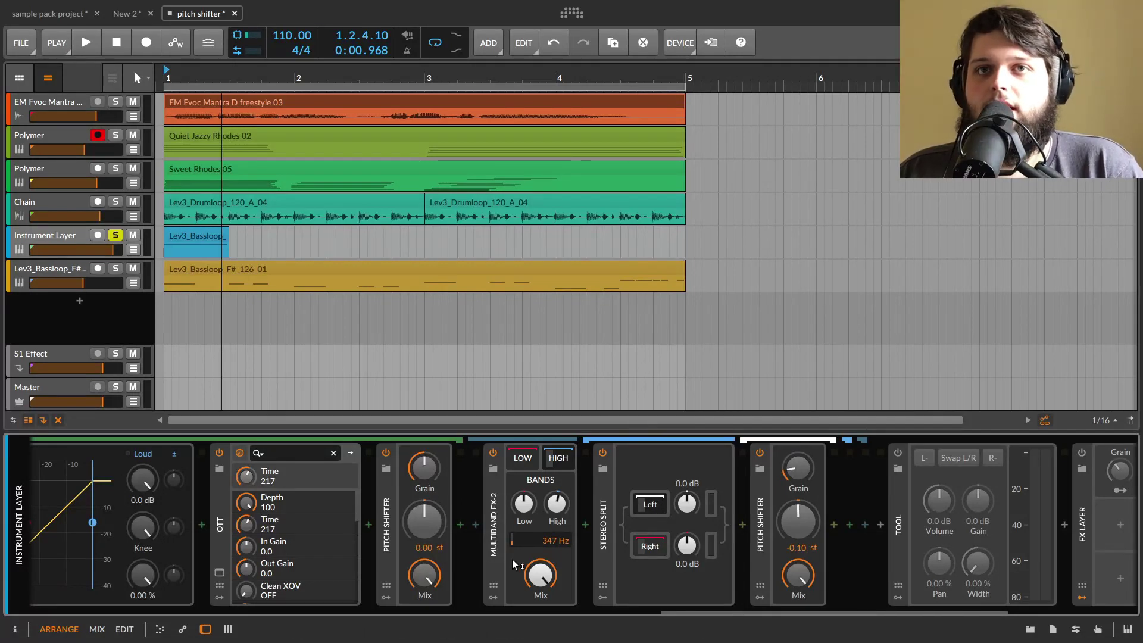
Step: Set the Multiband FX-2 mix to about 49% after dipping it to 0%
left_click_drag(540, 573, 540, 638)
left_click_drag(546, 581, 547, 530)
key("space")
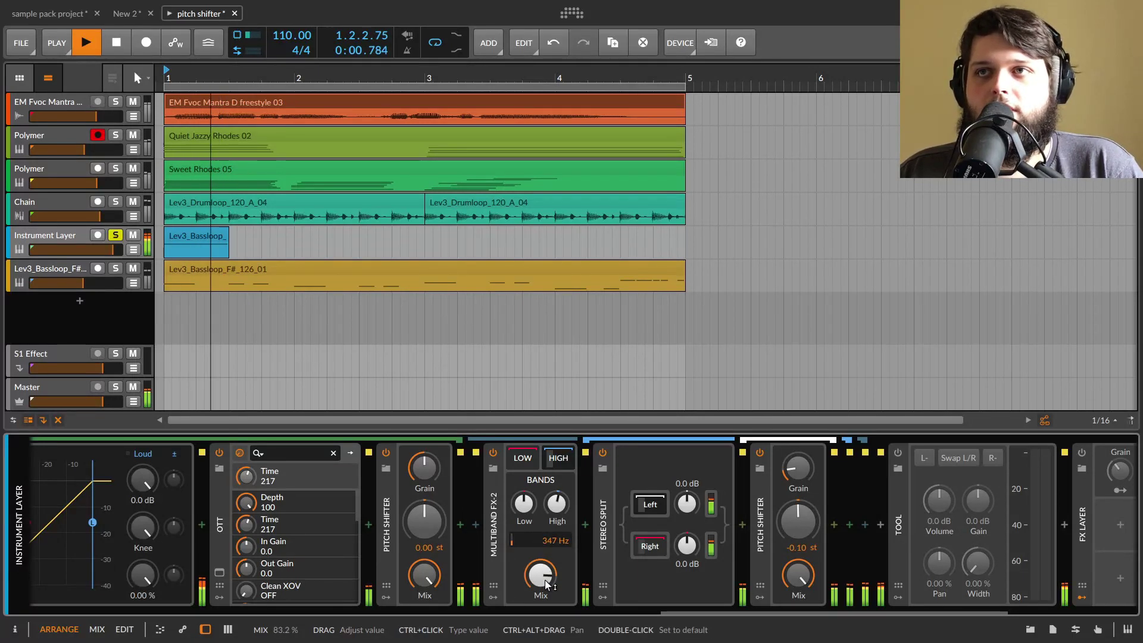
left_click_drag(548, 586, 548, 586)
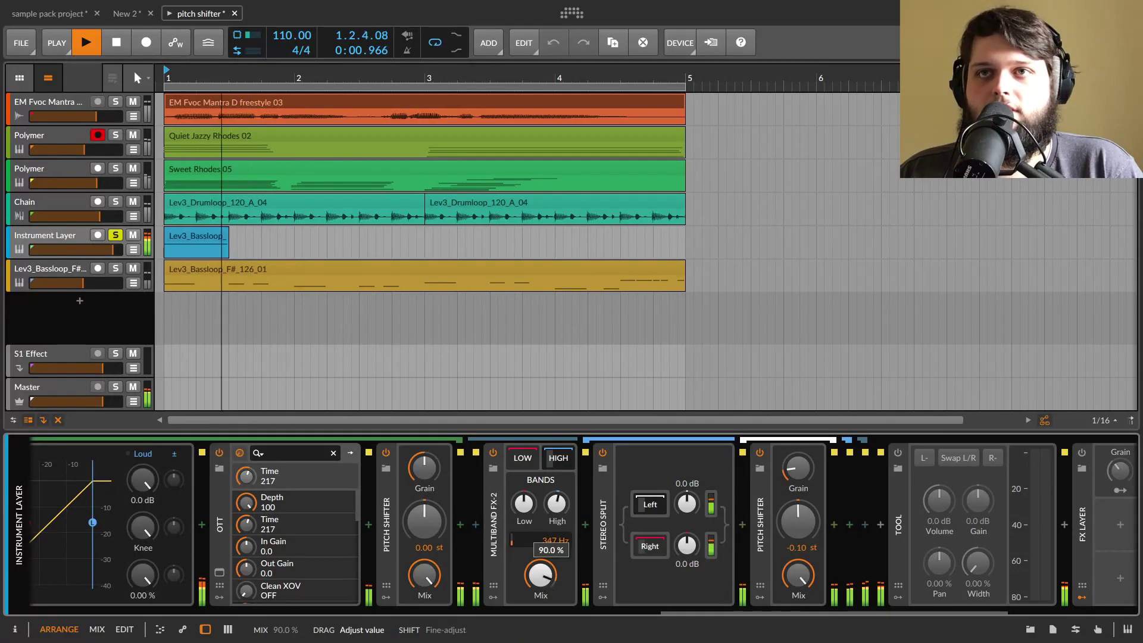
key("space")
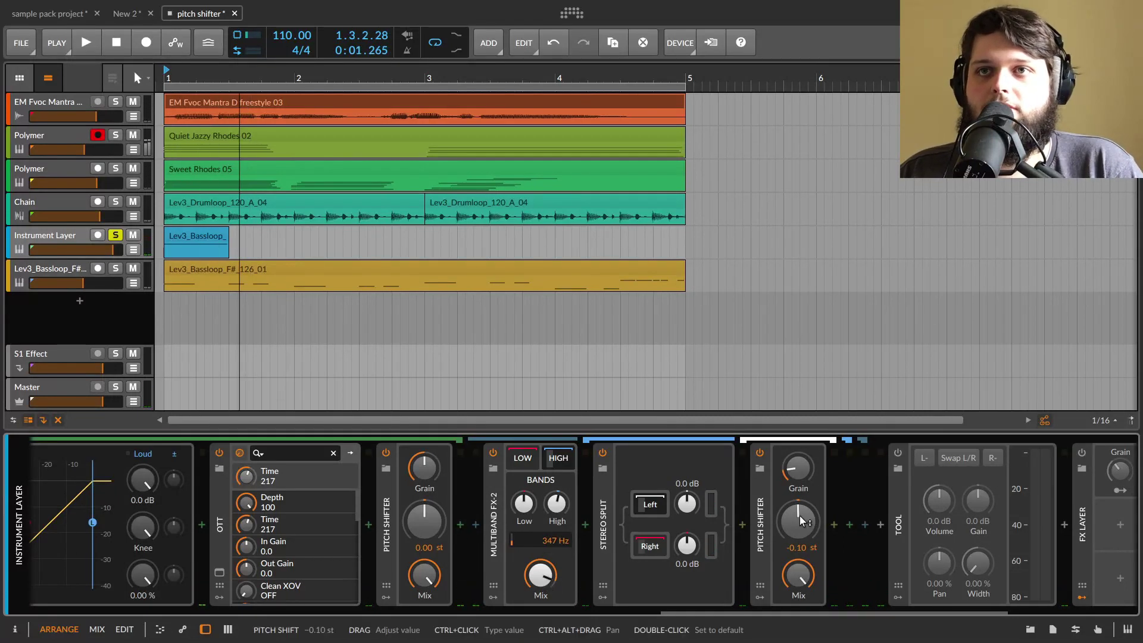
key("space")
Step: Raise the Pitch Shifter's grain, then settle it at 2.75 Hz while auditioning
left_click_drag(796, 474, 797, 435)
key("space")
key("space")
key("space")
key("space")
mouse_move(797, 474)
left_mouse_down()
mouse_move(797, 509)
mouse_move(797, 481)
left_mouse_up()
key("space")
key("space")
key("space")
key("space")
key("space")
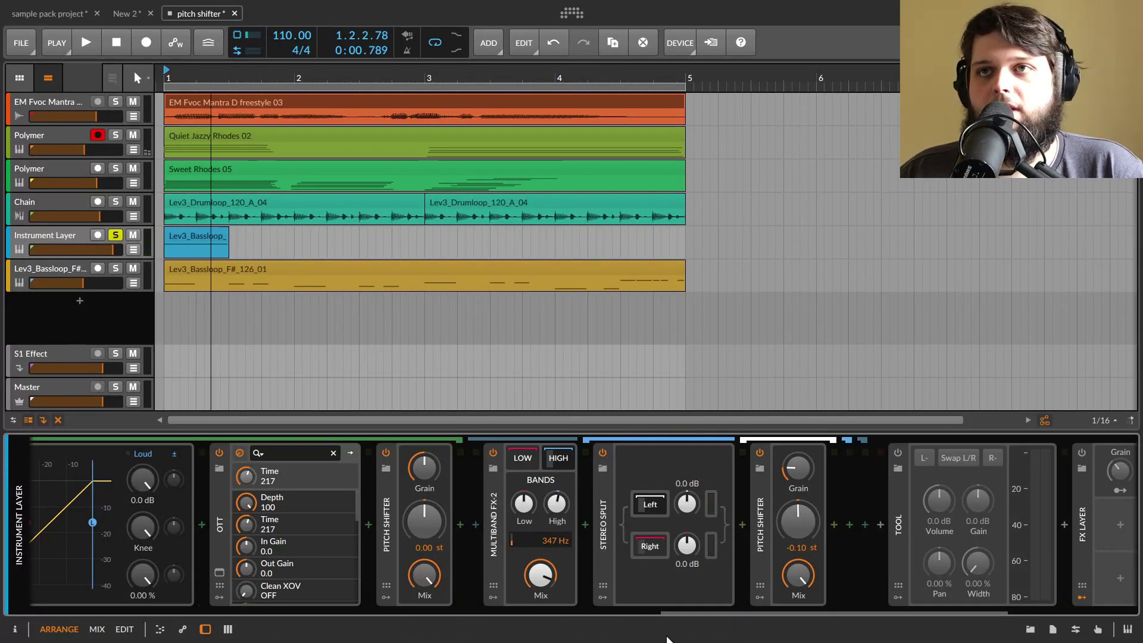
left_click_drag(688, 610, 831, 630)
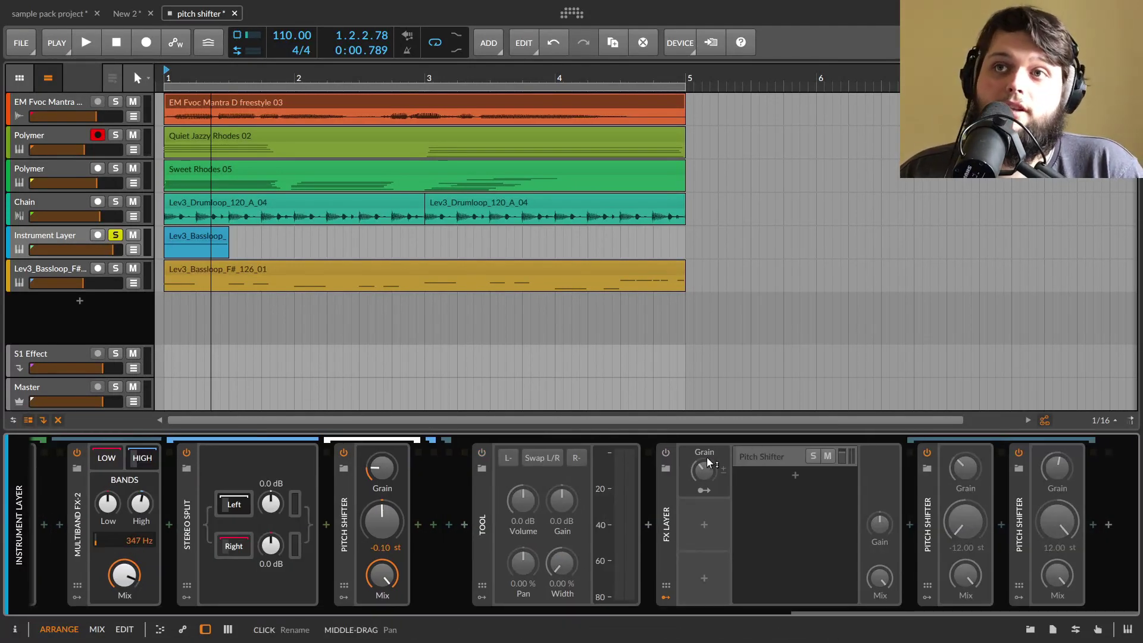
Step: Switch the FX Layer on and adjust its Grain amount while listening
key("space")
key("space")
left_click(664, 454)
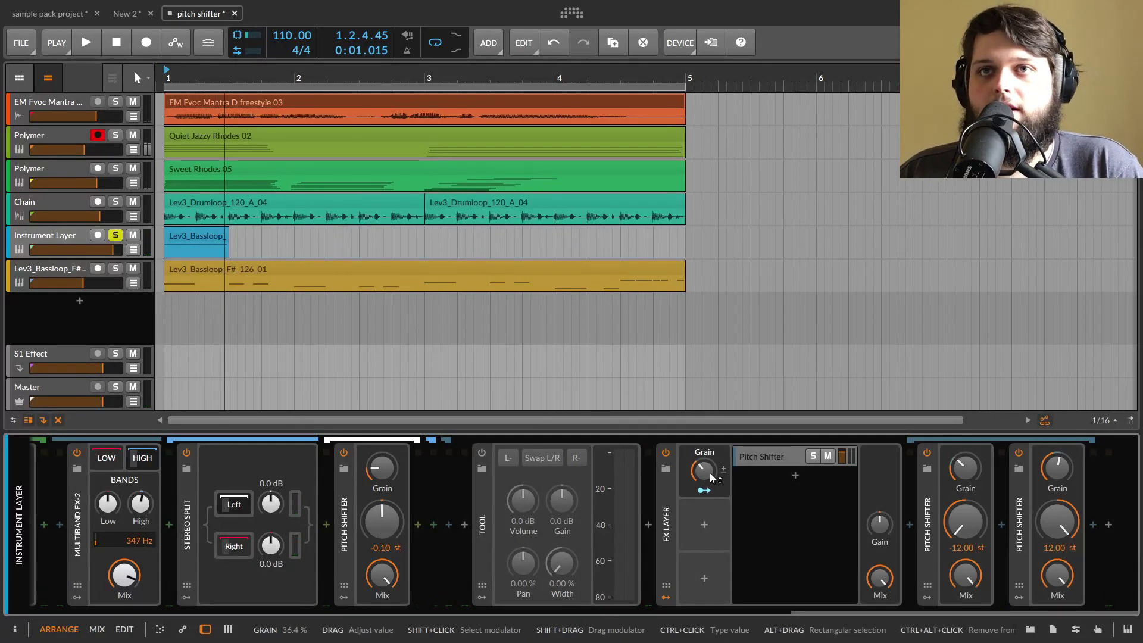
key("space")
mouse_move(703, 471)
left_mouse_down()
mouse_move(704, 501)
mouse_move(703, 446)
mouse_move(705, 467)
mouse_move(715, 468)
left_mouse_up()
key("space")
key("space")
key("space")
key("space")
key("space")
key("space")
key("space")
key("space")
key("space")
key("space")
key("space")
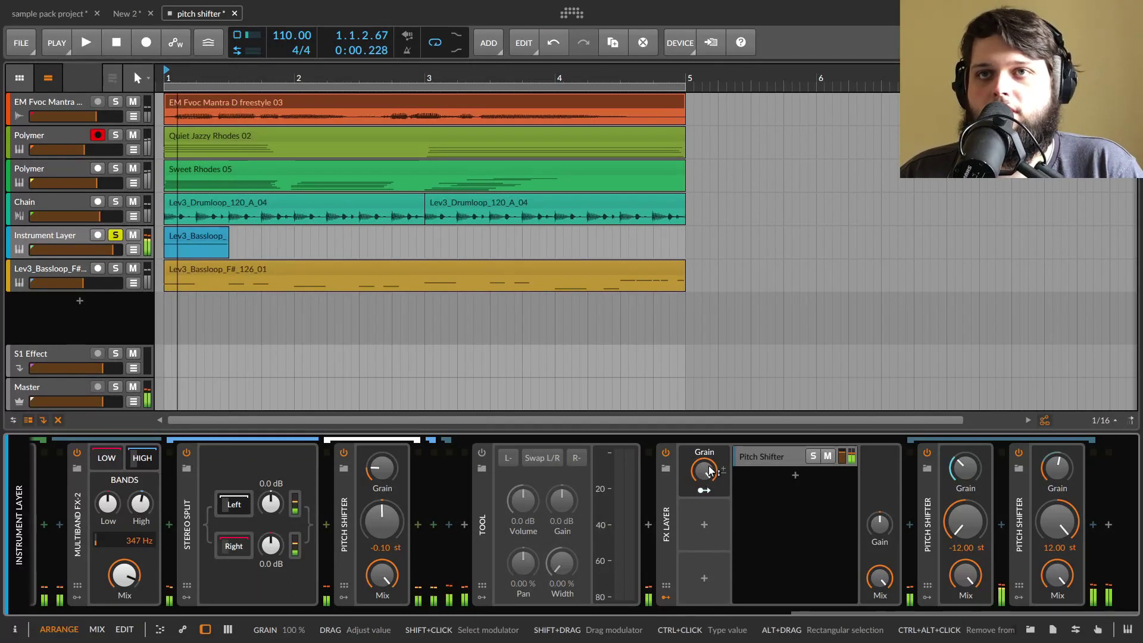
key("space")
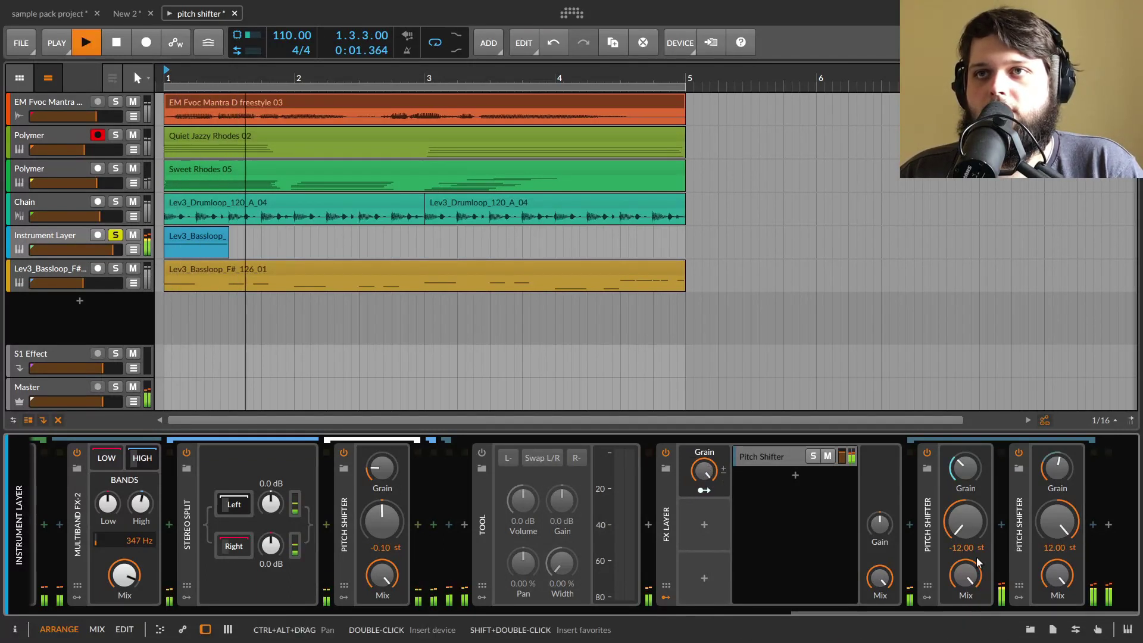
key("space")
Step: Duplicate the -12 st and +12 st Pitch Shifters with Ctrl+D
left_click(929, 522)
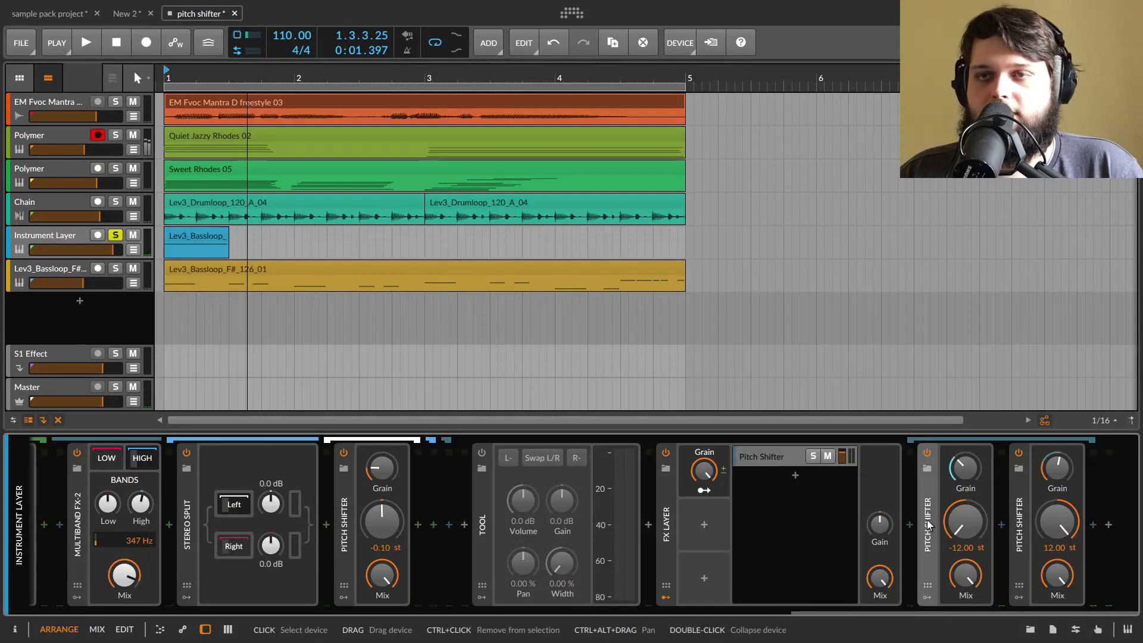
key("ctrl+d")
left_click(1112, 523)
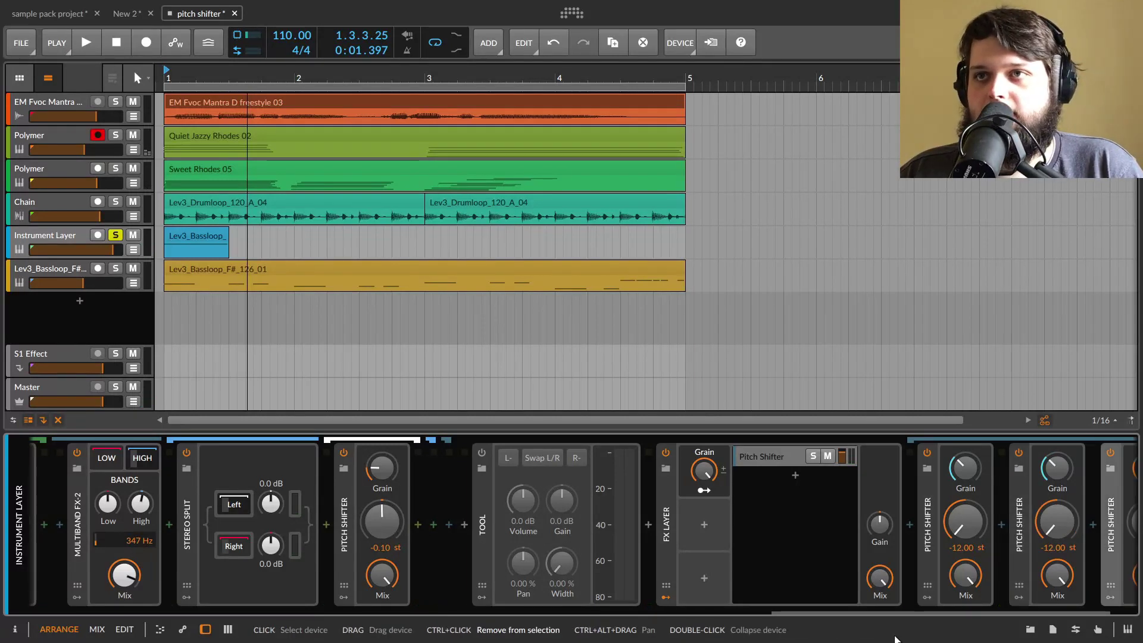
key("ctrl+d")
left_click_drag(859, 610, 945, 610)
Step: Lower the FX Layer Grain to about 80%, then to about 22%
key("space")
left_click_drag(520, 471, 521, 483)
key("space")
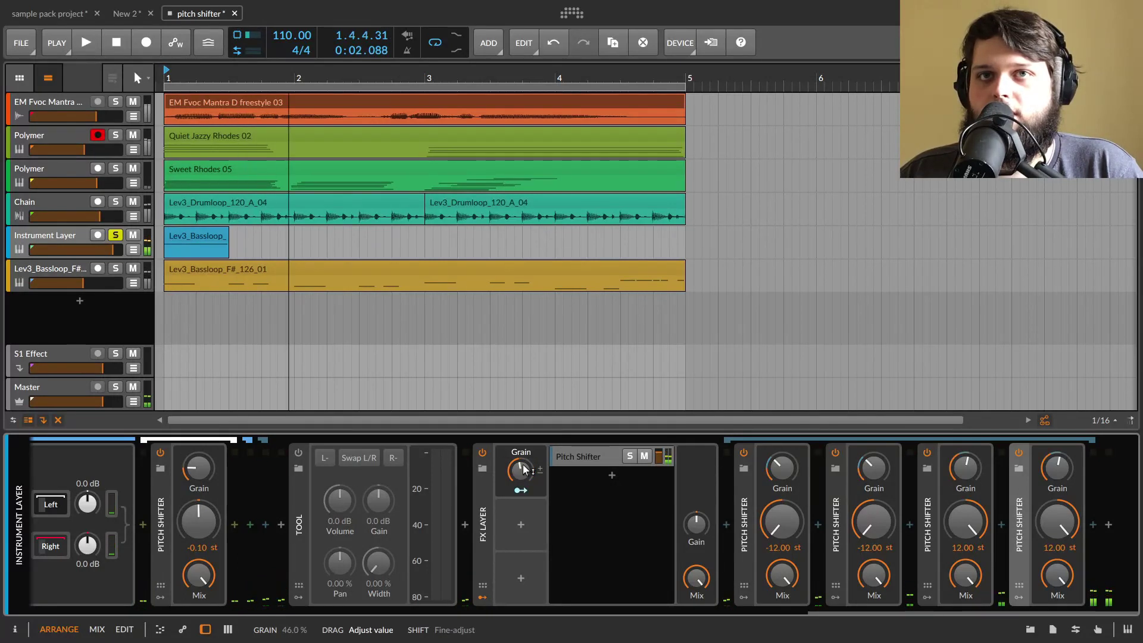
key("space")
mouse_move(522, 470)
left_mouse_down()
mouse_move(522, 527)
mouse_move(521, 455)
left_mouse_up()
key("space")
key("space")
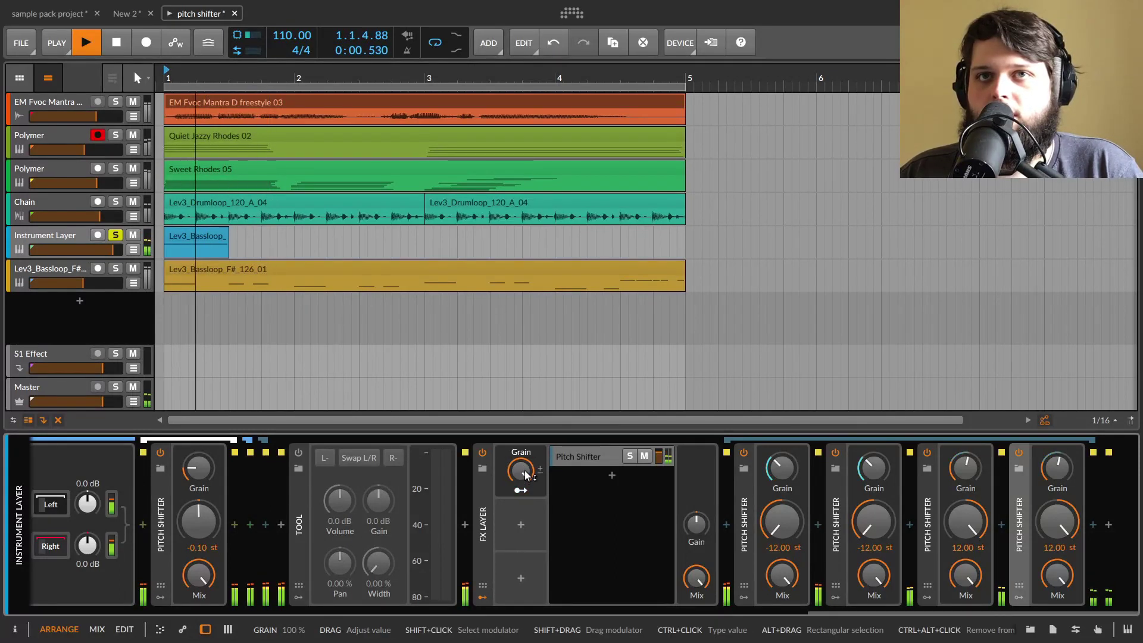
Step: Compare the FX Layer off and on, then turn its Grain down to about 10%
left_click(482, 452)
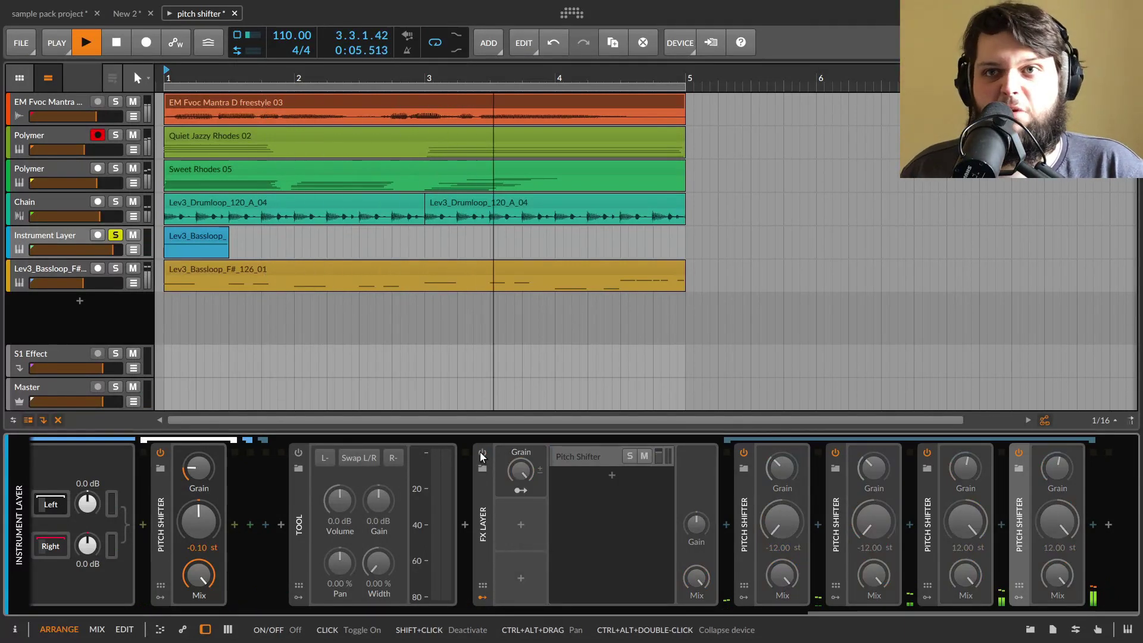
key("space")
left_click(482, 453)
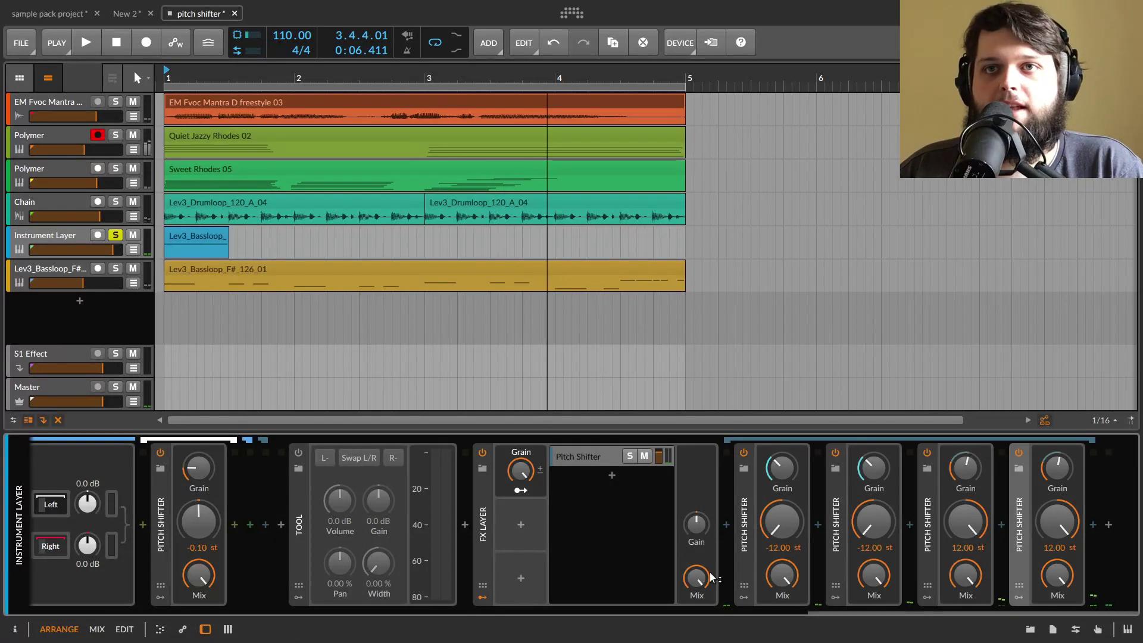
key("space")
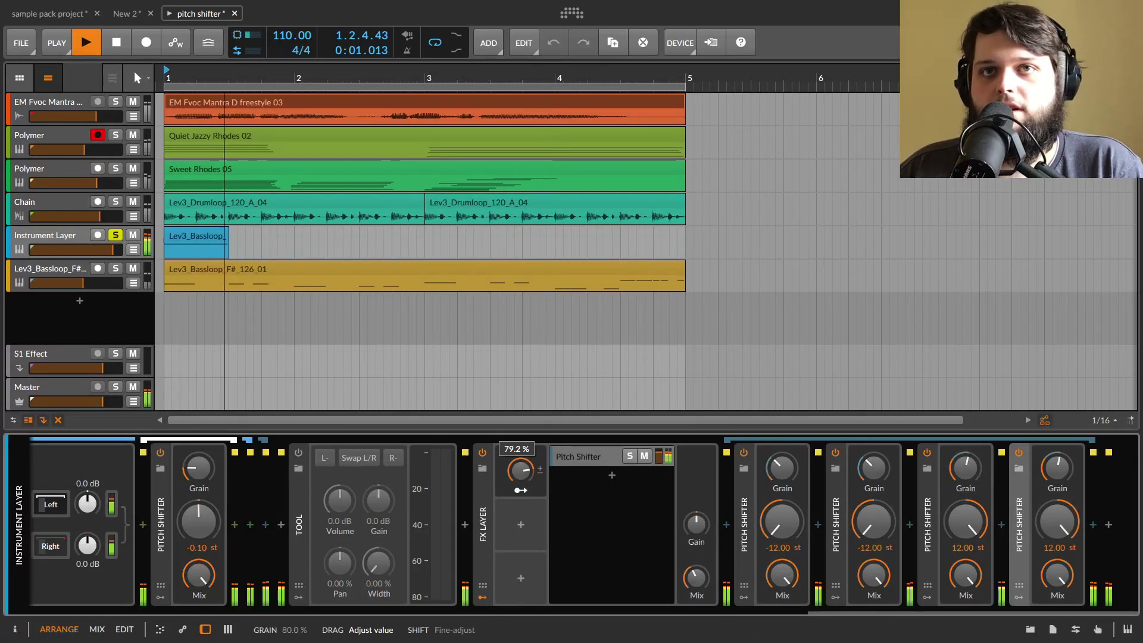
mouse_move(520, 472)
left_mouse_down()
mouse_move(520, 517)
mouse_move(520, 477)
left_mouse_up()
key("space")
key("space")
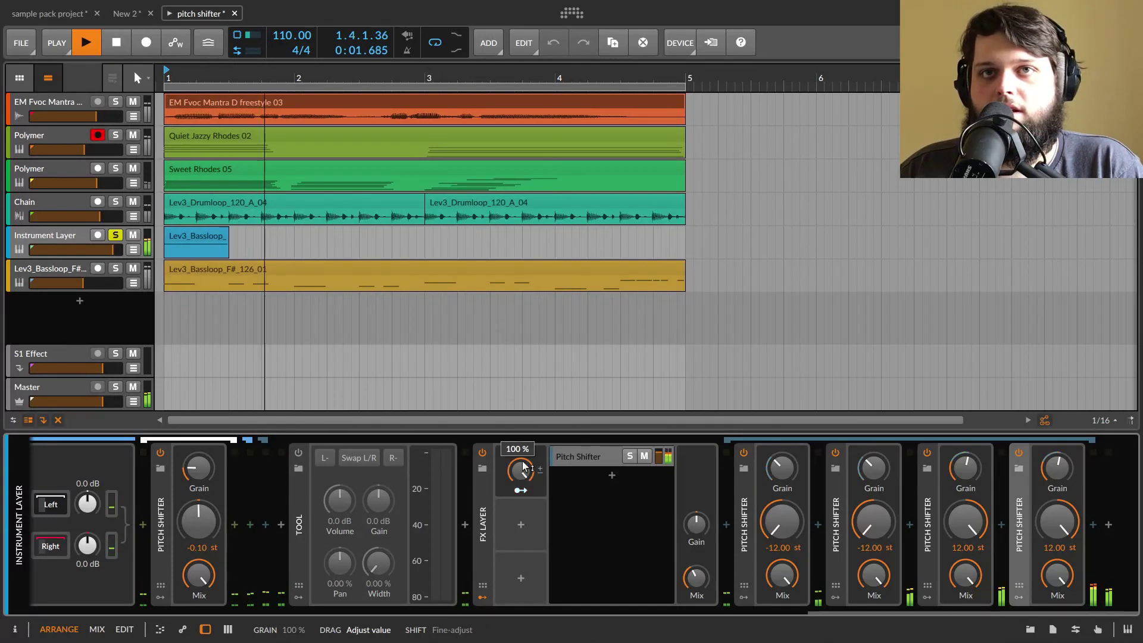
Step: Switch the FX Layer off and move to the Lev3_Bassloop_F# track
key("space")
key("space")
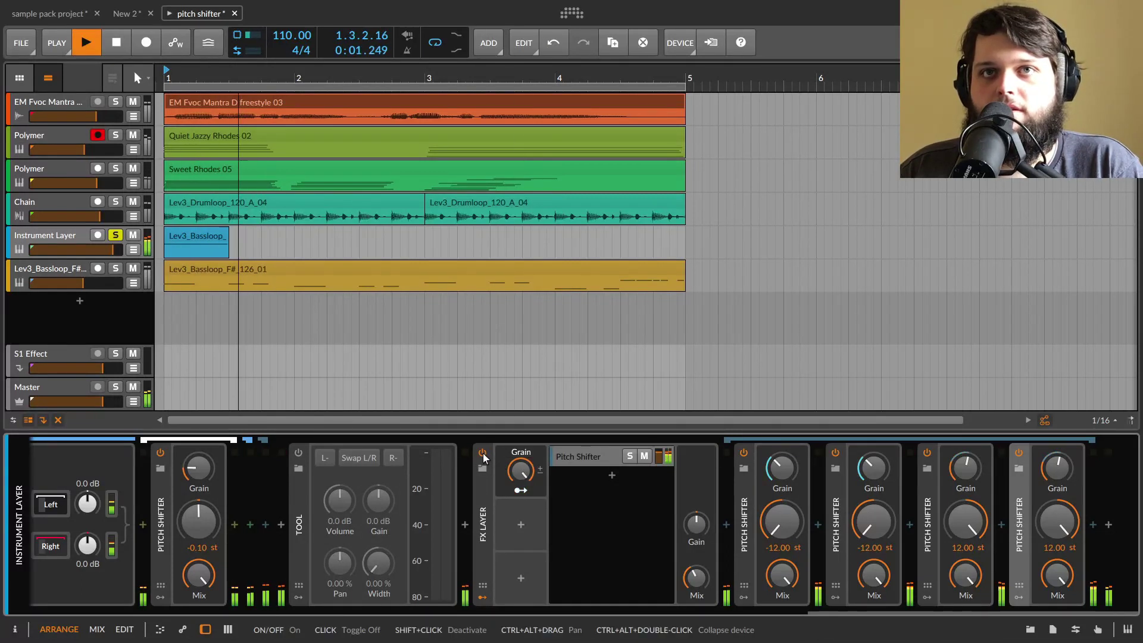
key("space")
left_click(483, 454)
key("Down")
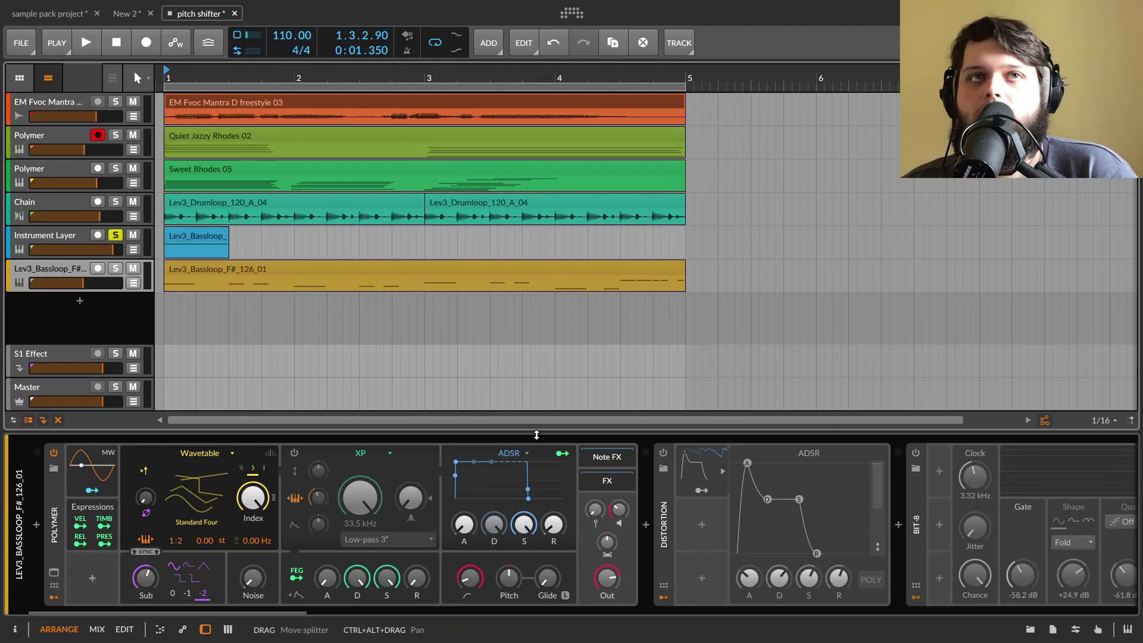
Step: Solo the Lev3_Bassloop_F# track and play it
key("space")
key("space")
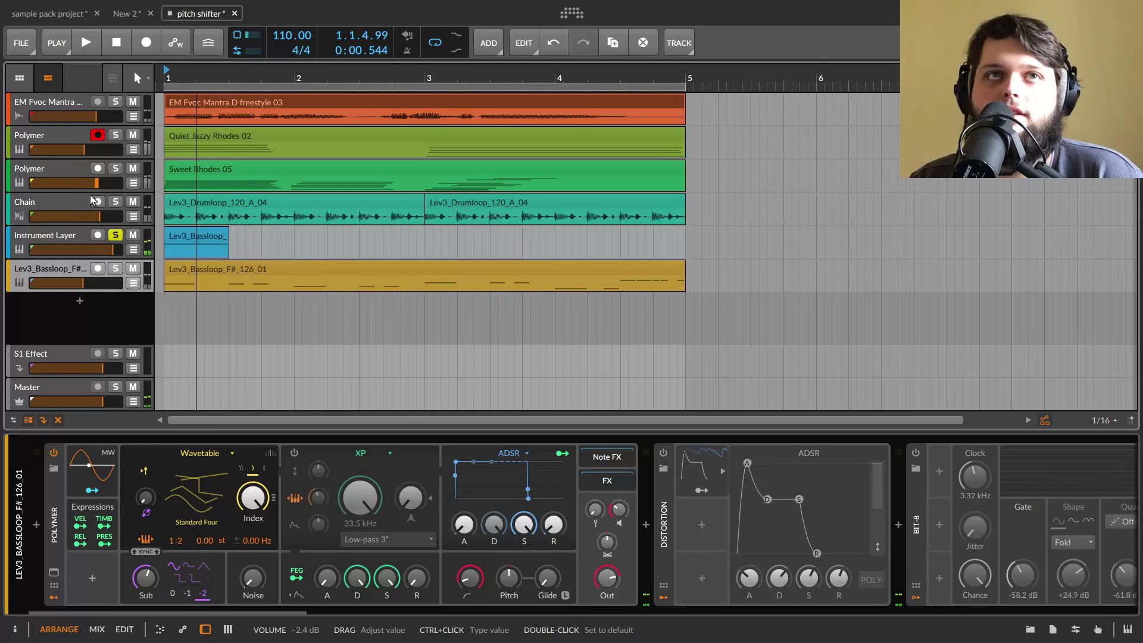
left_click(115, 268)
key("space")
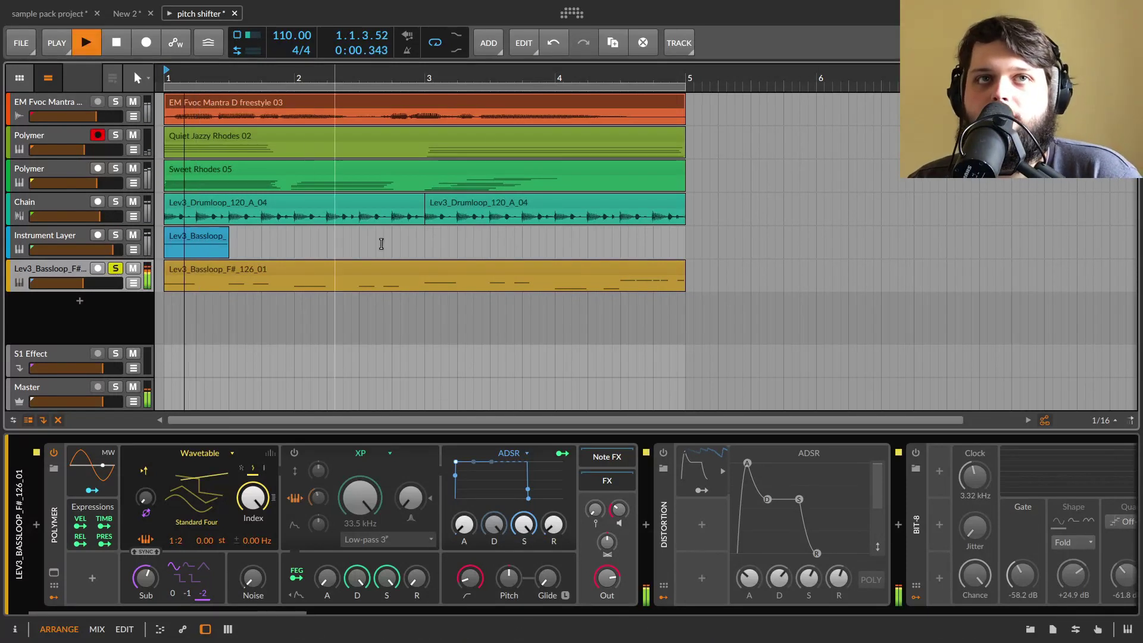
key("space")
left_click_drag(306, 612, 646, 613)
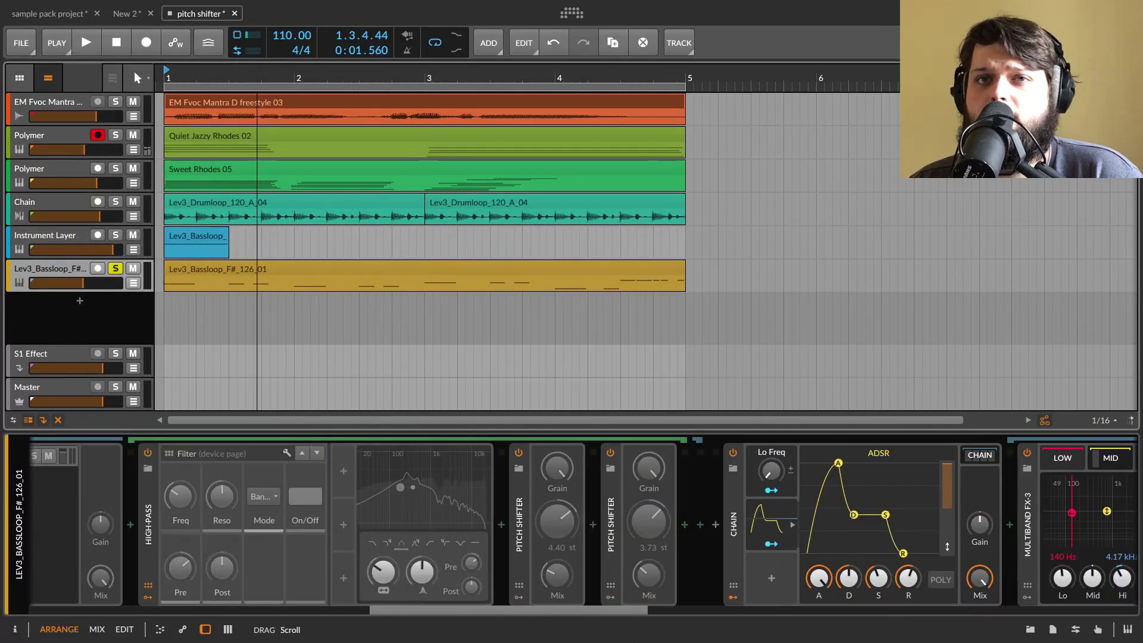
Step: Bypass the Chain device and set the bassloop track volume to -4.0 dB
left_click(735, 453)
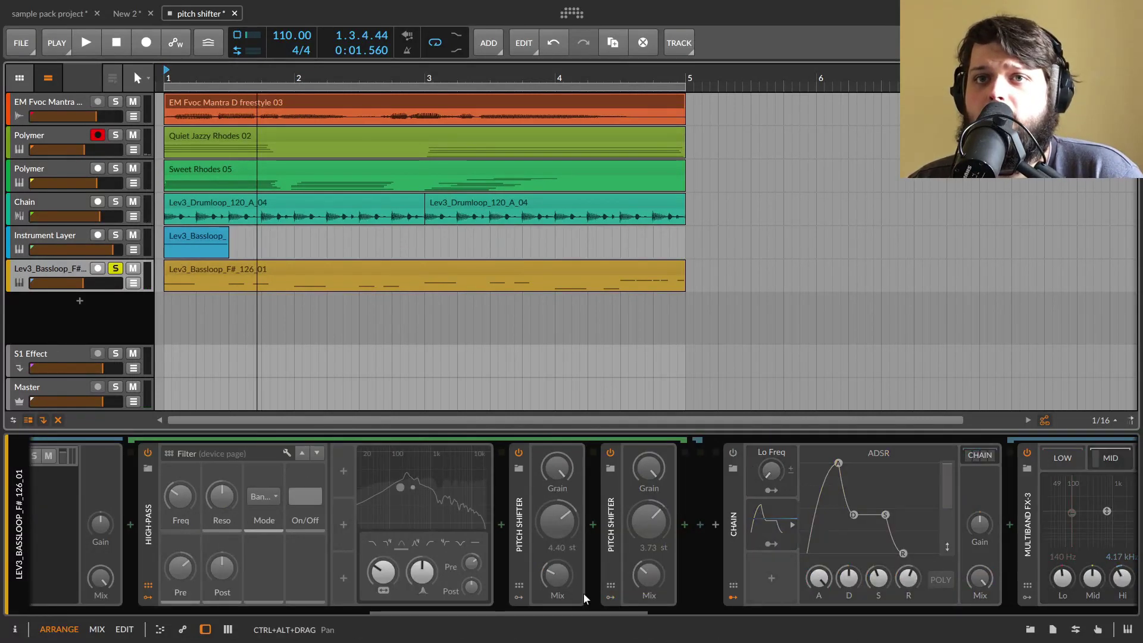
left_click_drag(584, 614, 89, 617)
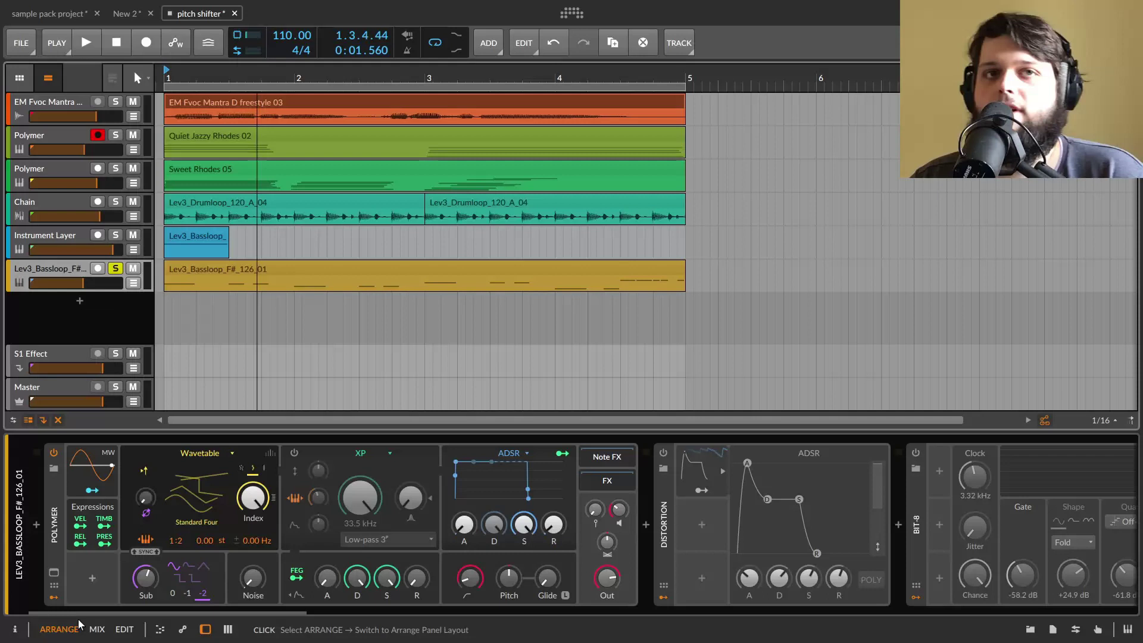
key("space")
left_click_drag(84, 283, 93, 283)
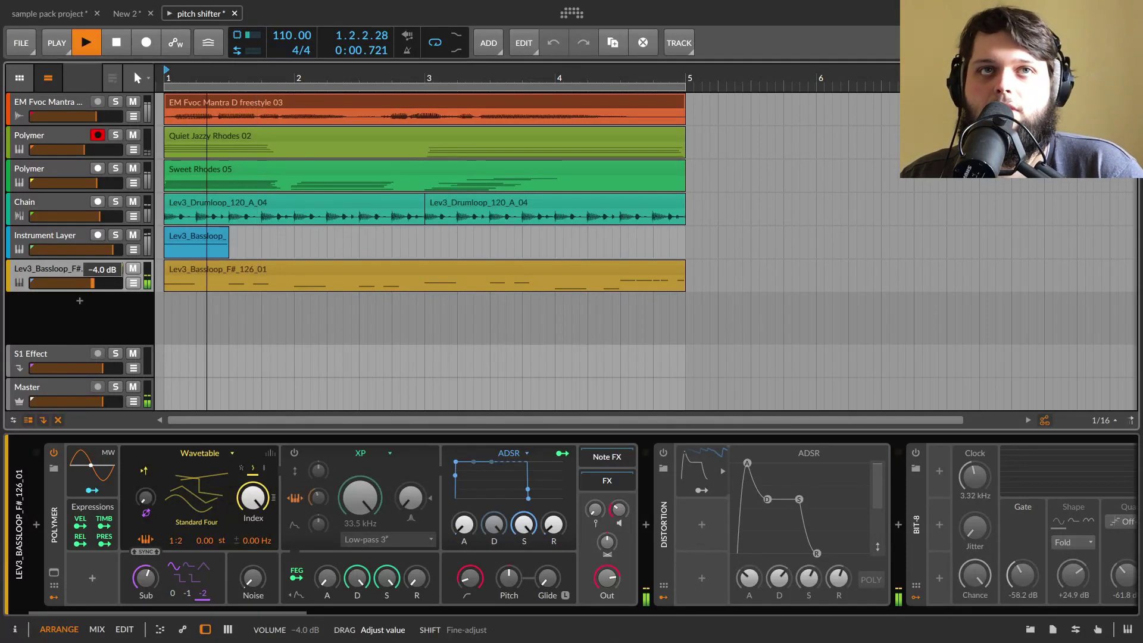
left_click(116, 268)
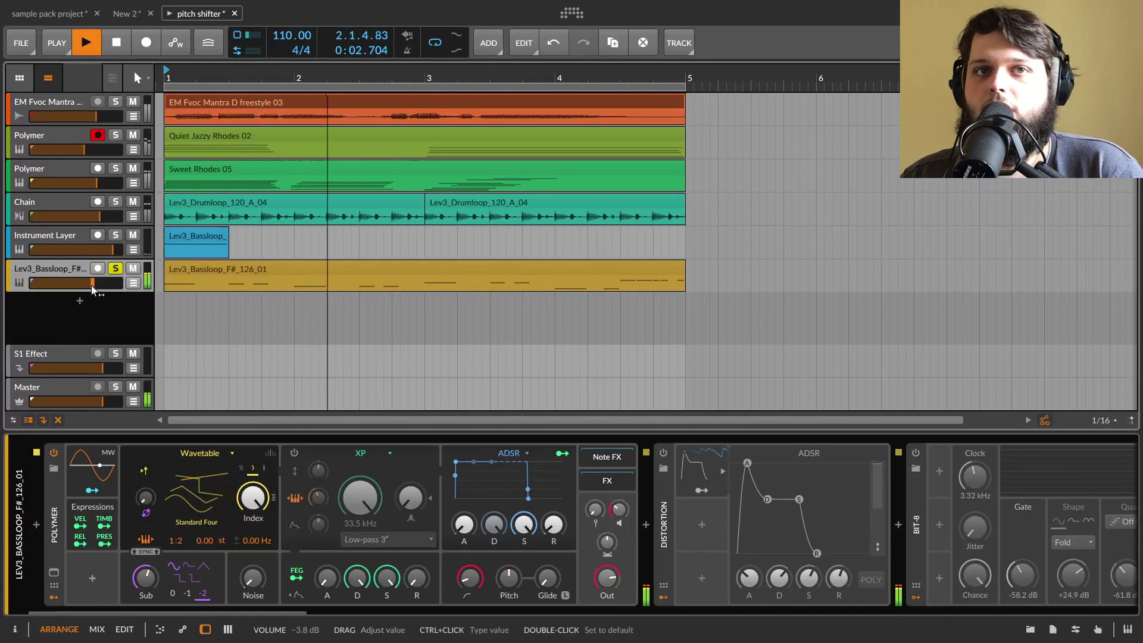
key("space")
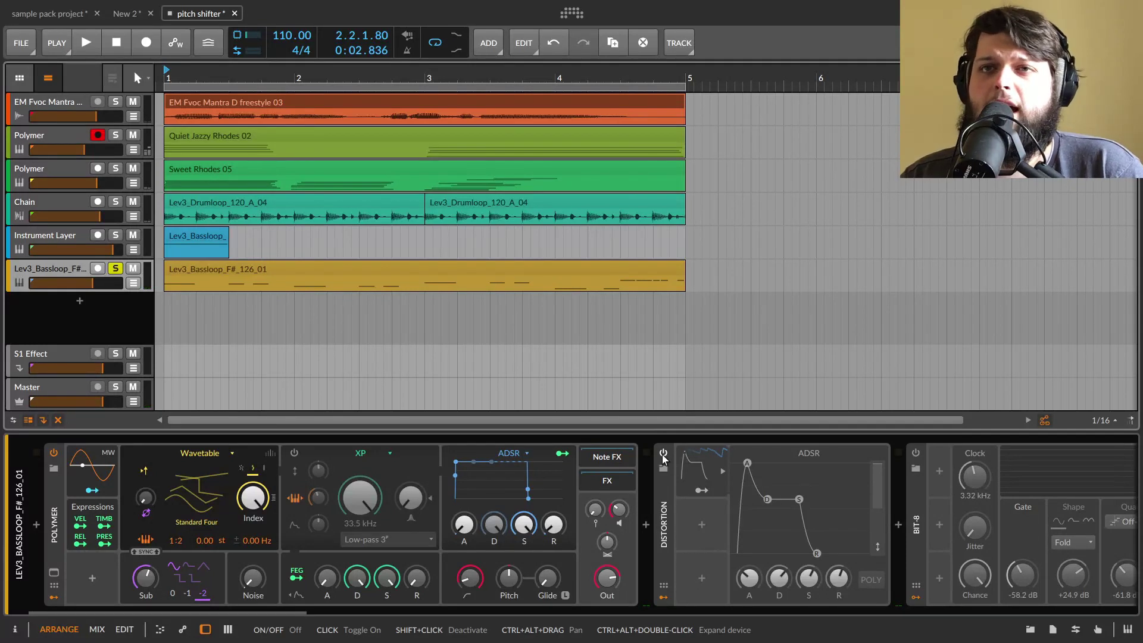
Step: Switch the Distortion device on, audition it, and expand its settings
left_click(663, 455)
key("space")
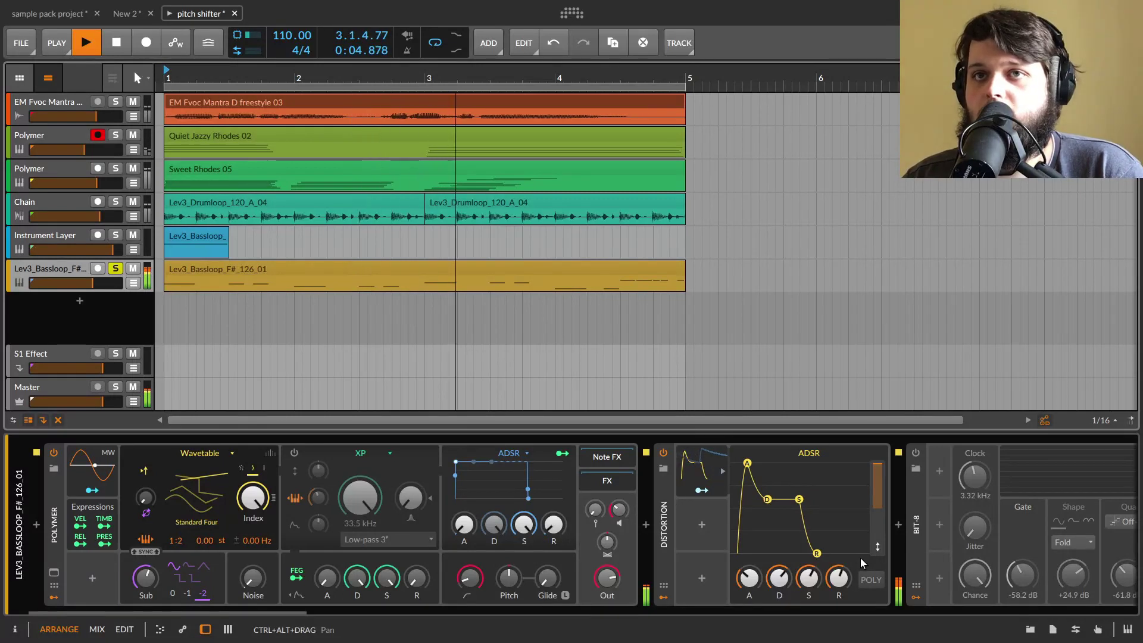
key("space")
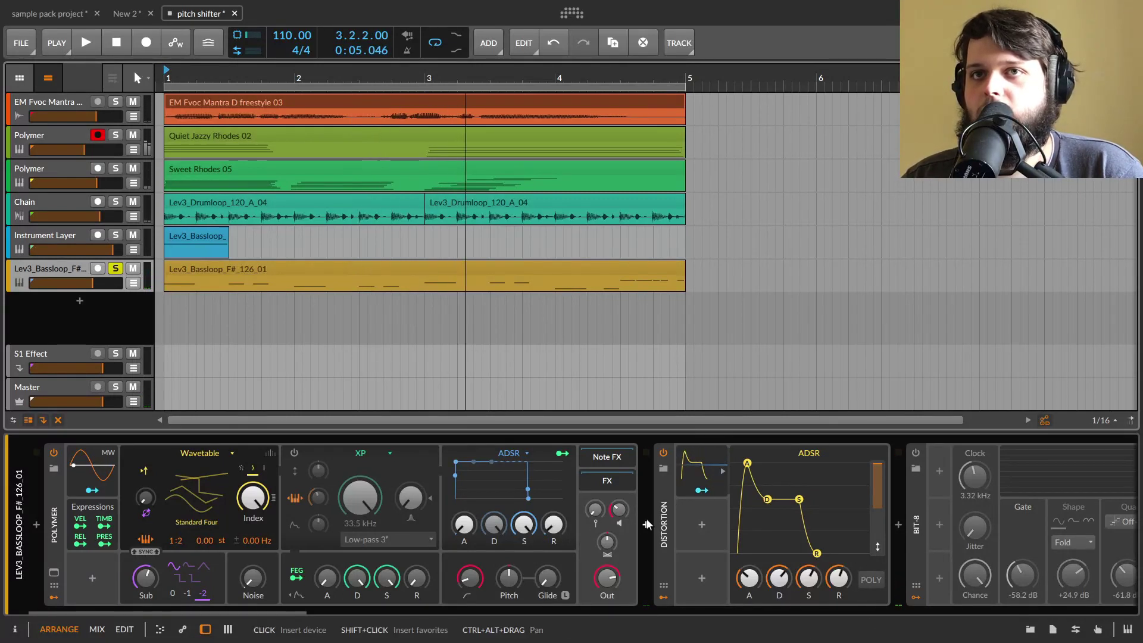
double_click(663, 524)
left_click_drag(237, 605, 363, 630)
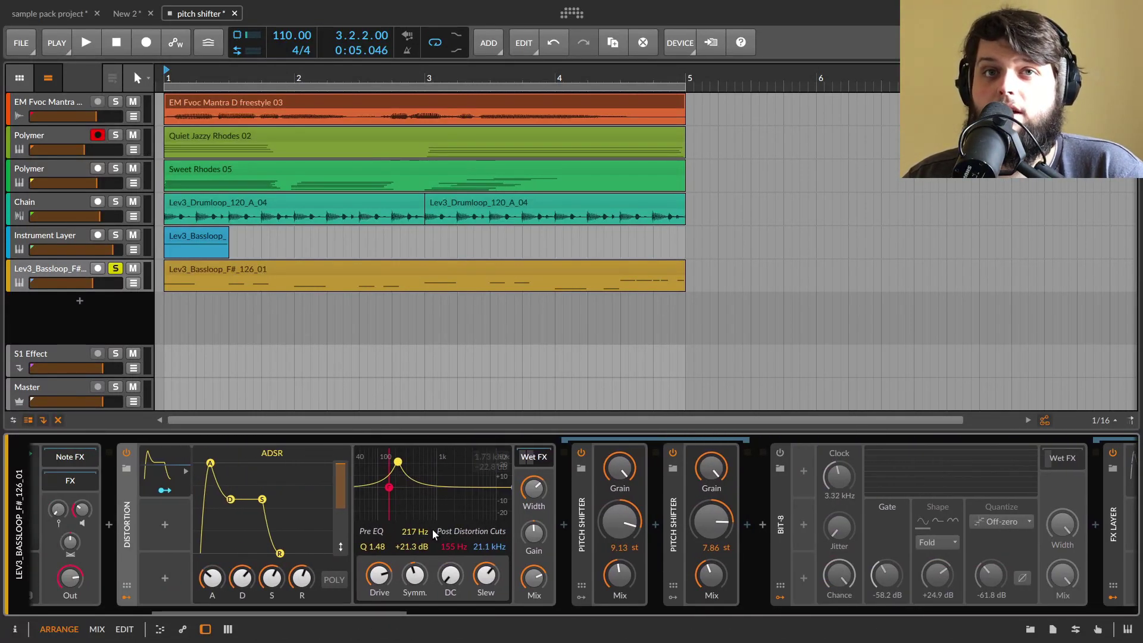
left_click_drag(398, 462, 395, 460)
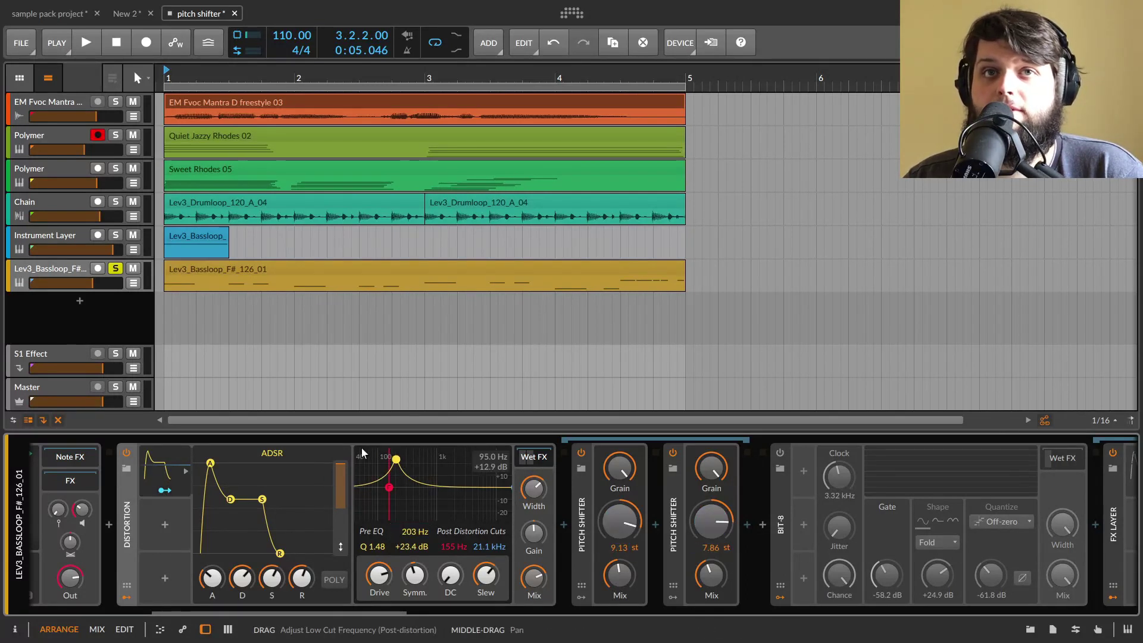
key("space")
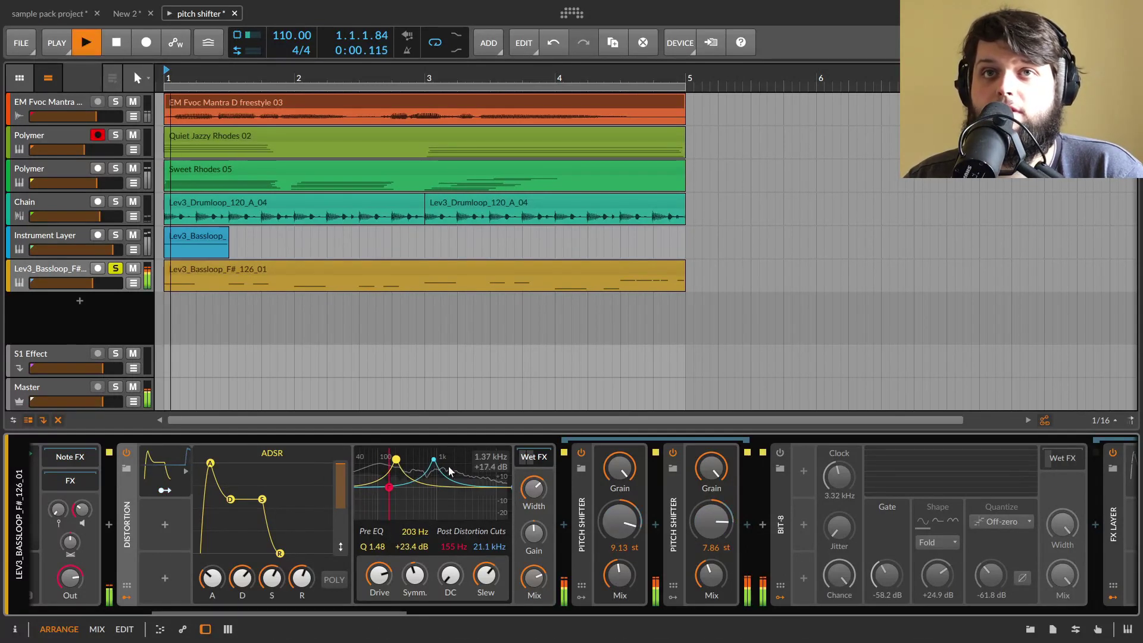
left_click(533, 459)
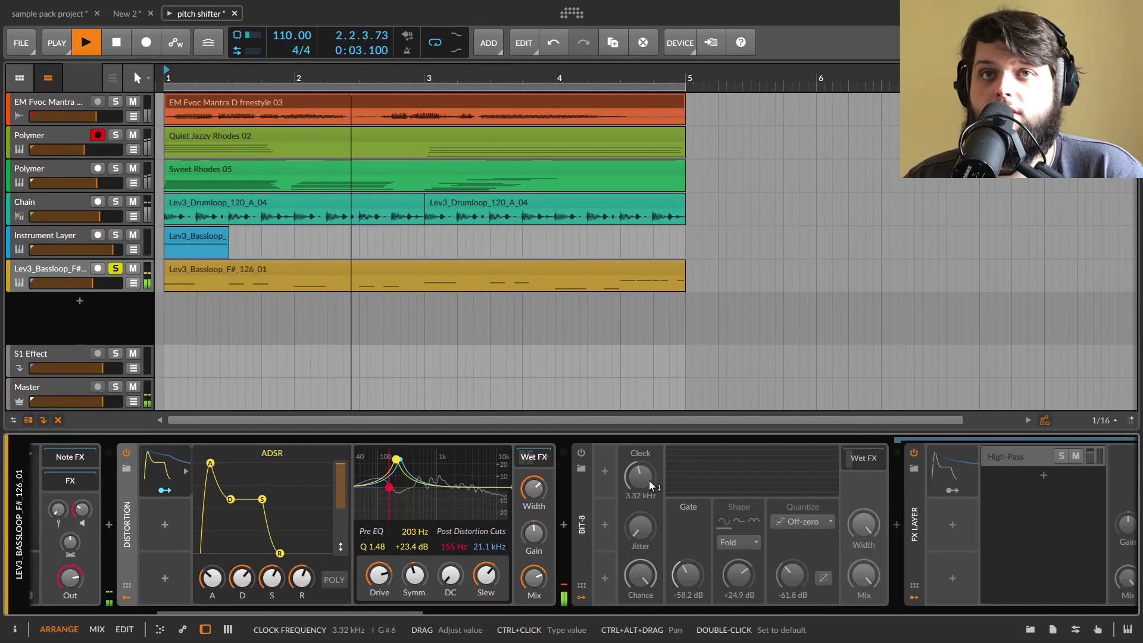
left_click(534, 458)
key("space")
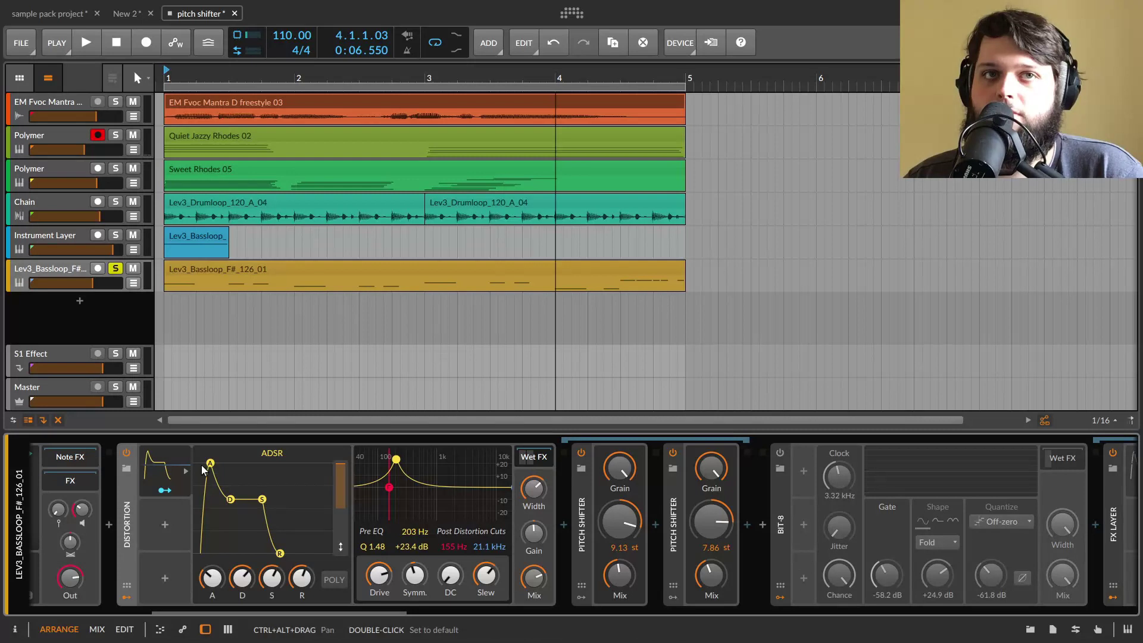
mouse_move(158, 495)
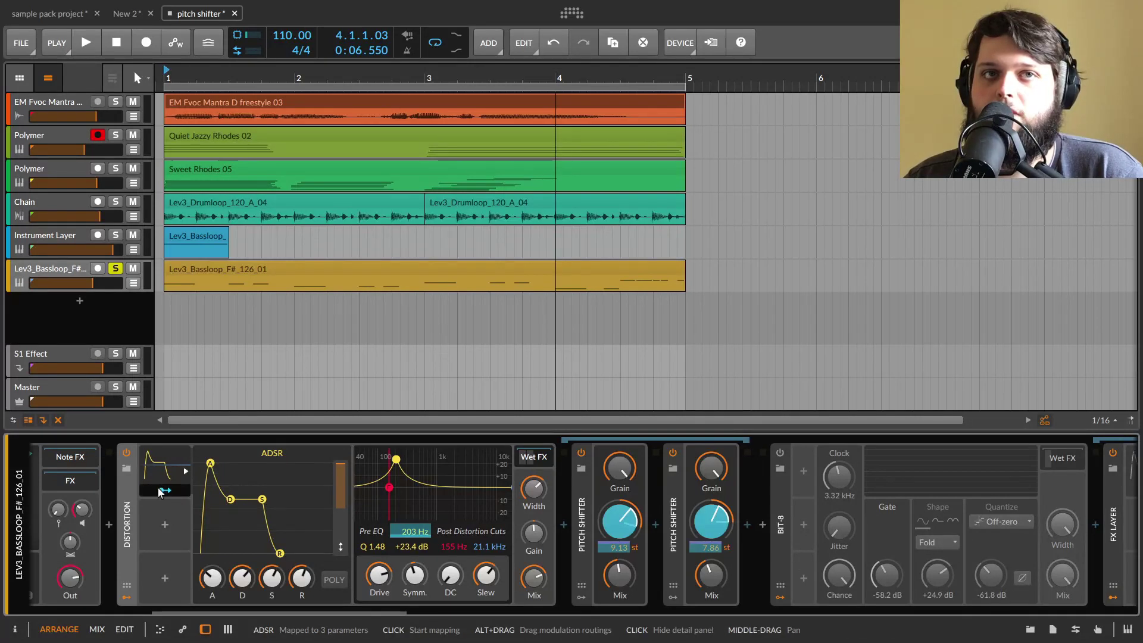
key("space")
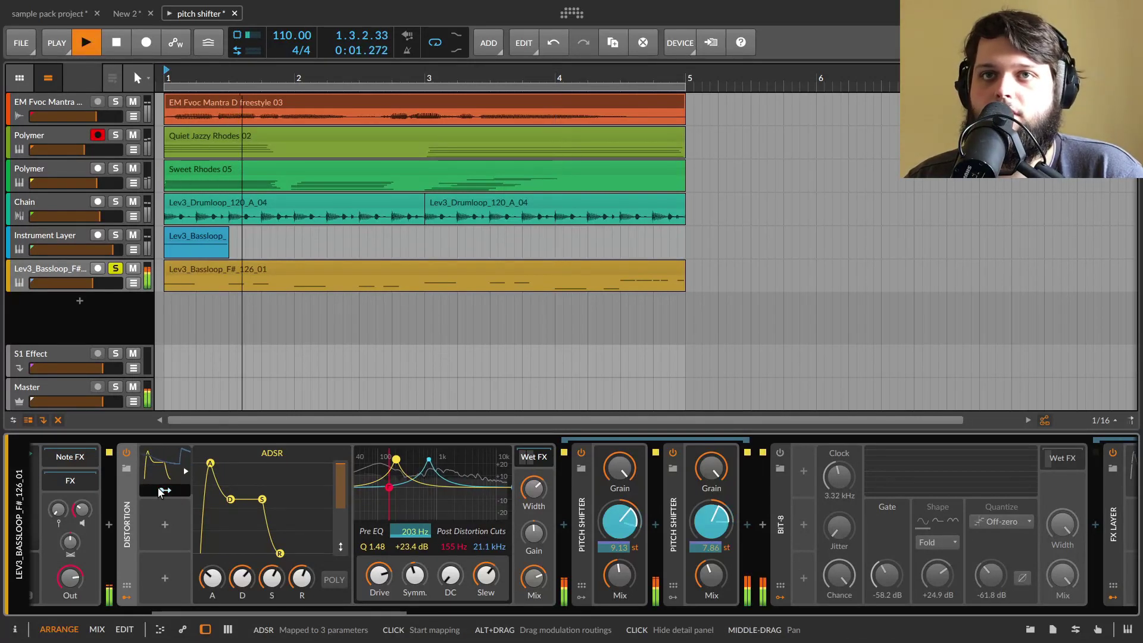
key("space")
Step: Compare the bassloop with both Pitch Shifters bypassed and then switched back on
left_click(583, 455)
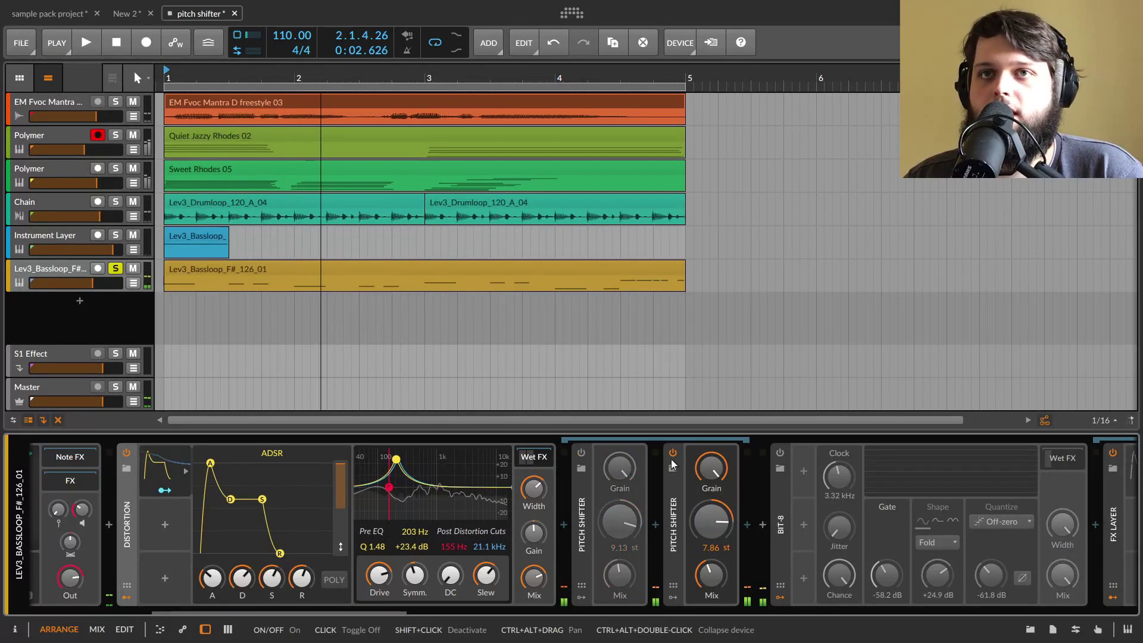
left_click(668, 455)
key("space")
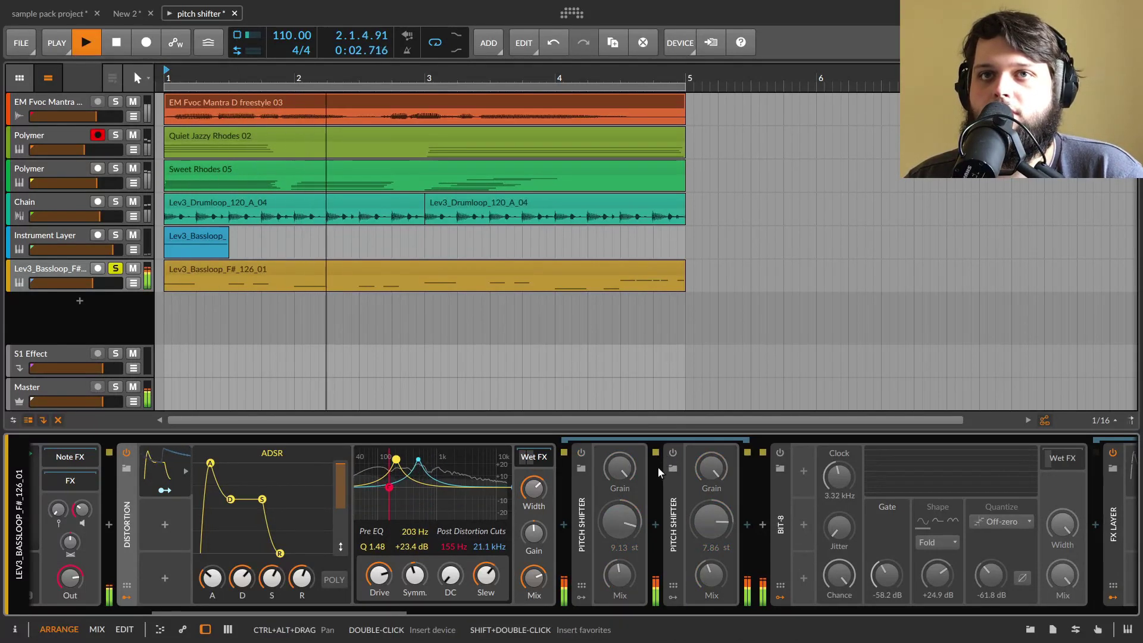
key("space")
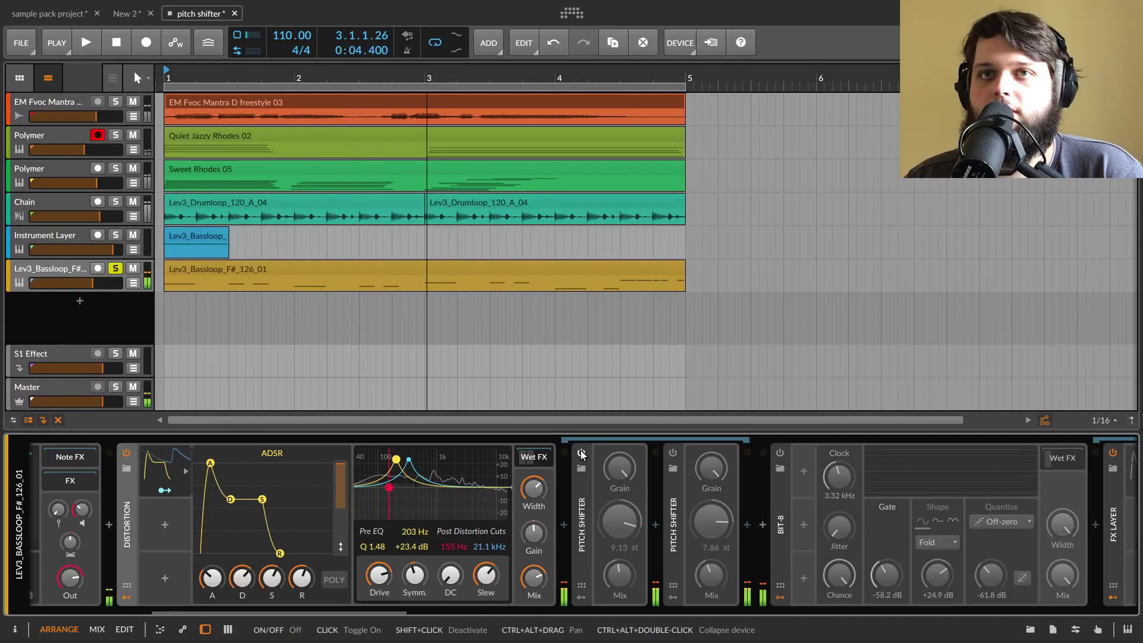
left_click(581, 452)
key("space")
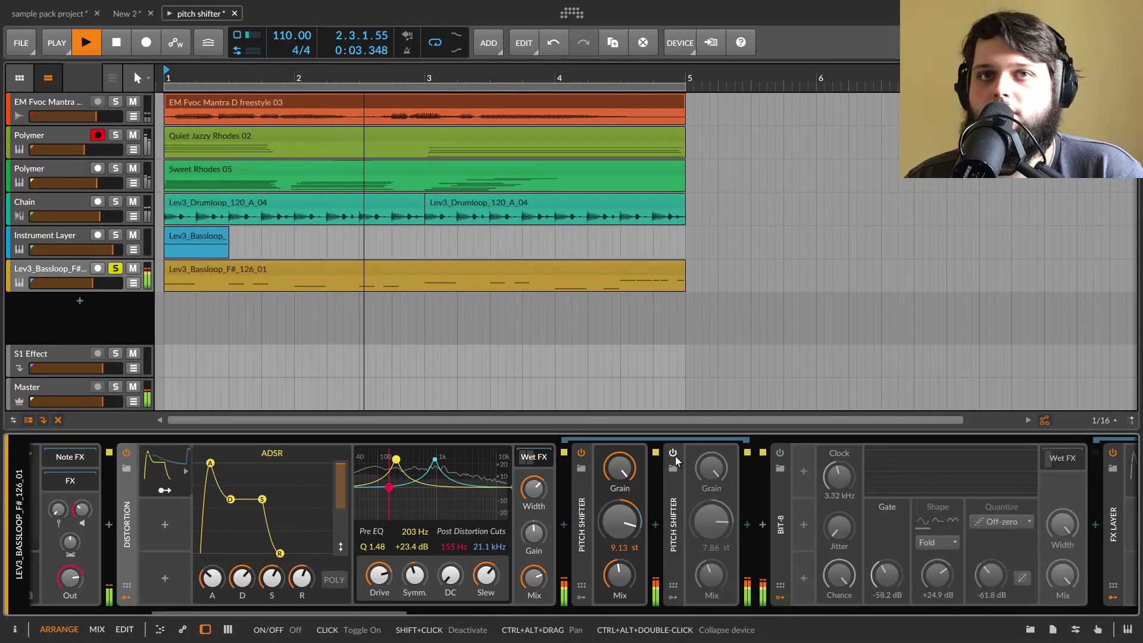
left_click(674, 455)
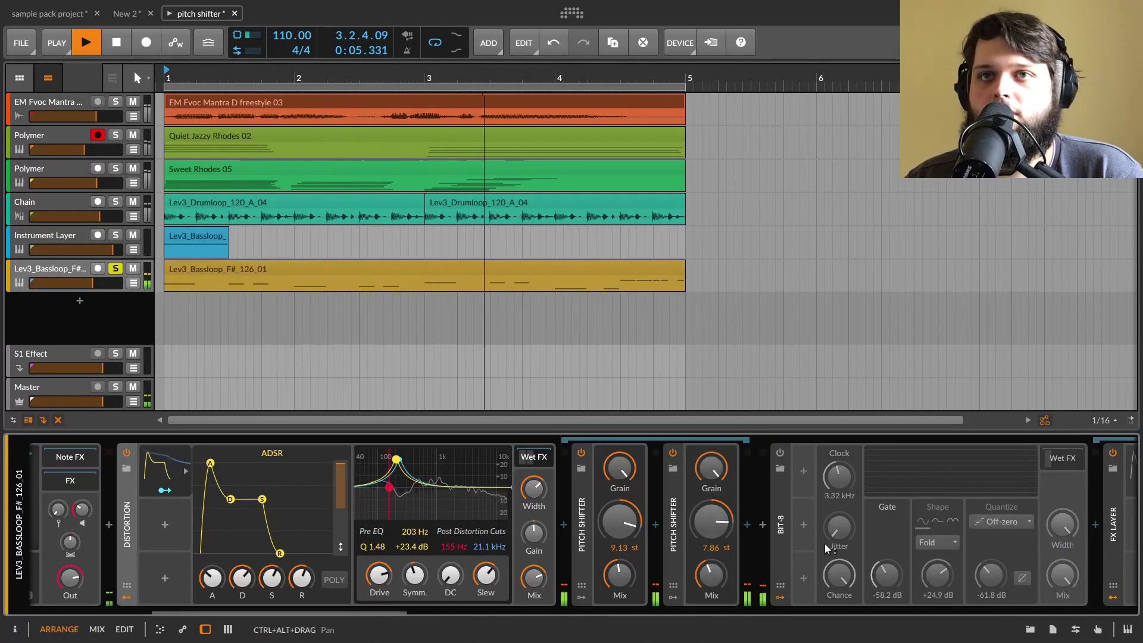
key("space")
Step: Push both grain rates to maximum and set the second shifter's pitch to 7.72 st
mouse_move(714, 498)
left_mouse_down()
mouse_move(716, 528)
mouse_move(712, 473)
mouse_move(712, 507)
left_mouse_up()
key("space")
key("space")
key("space")
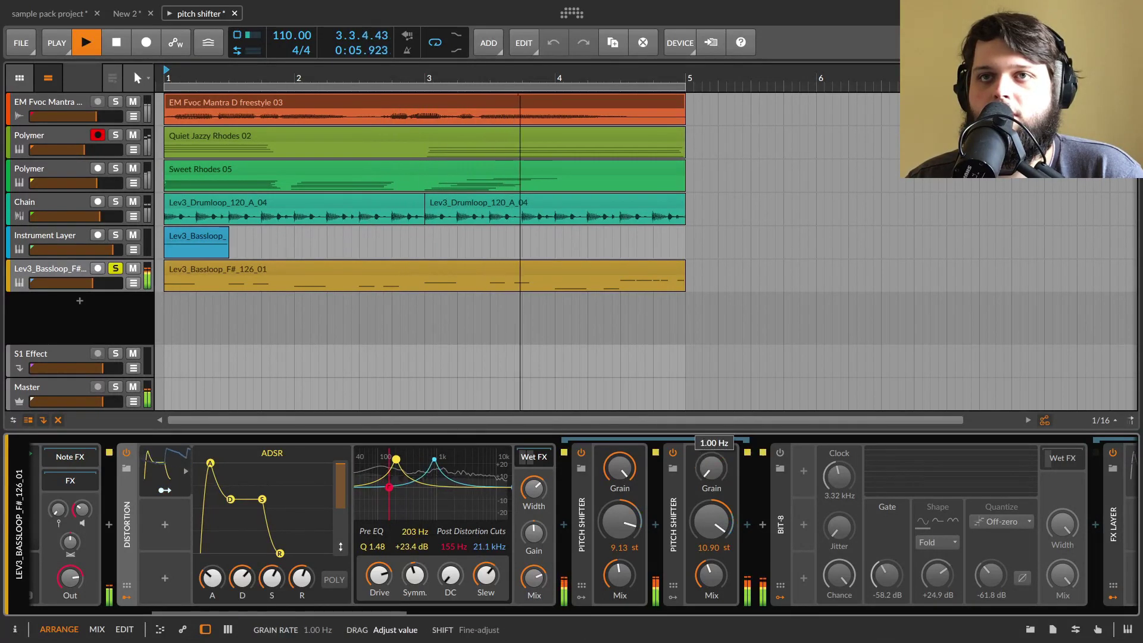
left_click_drag(620, 467, 620, 411)
left_click_drag(711, 468, 712, 428)
left_click_drag(727, 541, 720, 527)
key("space")
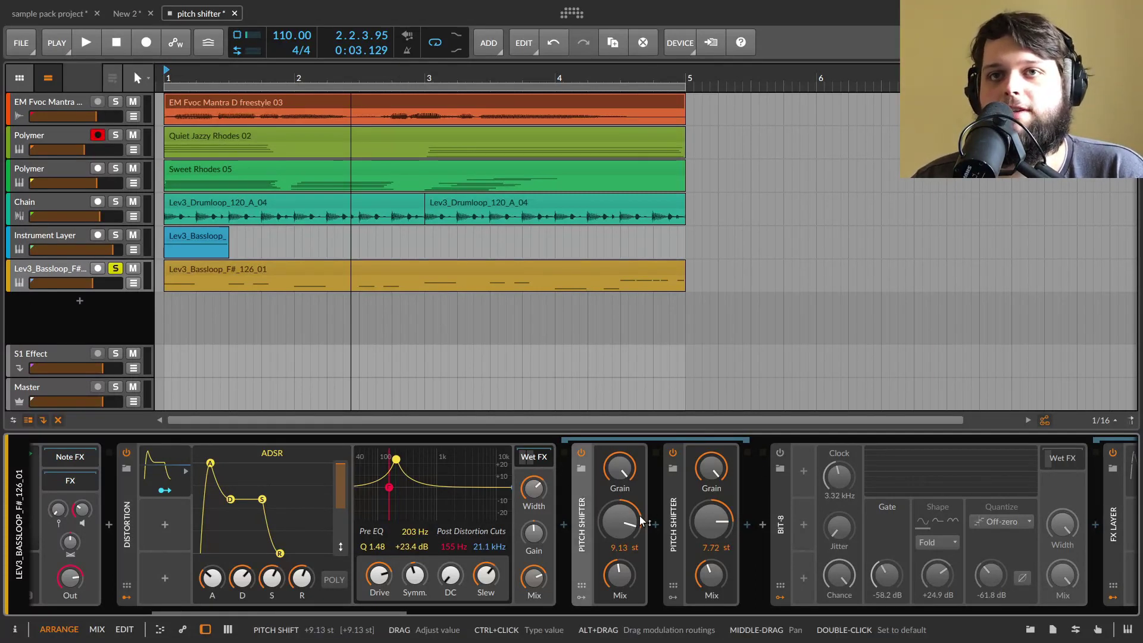
Step: Nudge the EQ peak to 227 Hz and fine-tune the first shifter's pitch to 9.09 st
left_click(679, 511)
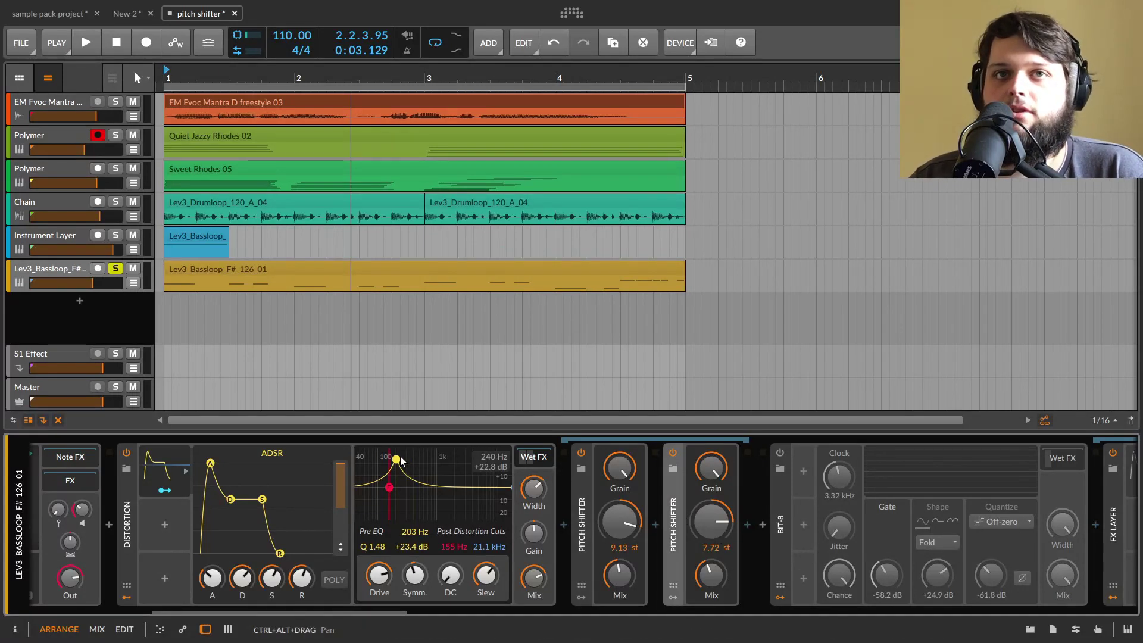
left_click_drag(397, 463, 401, 465)
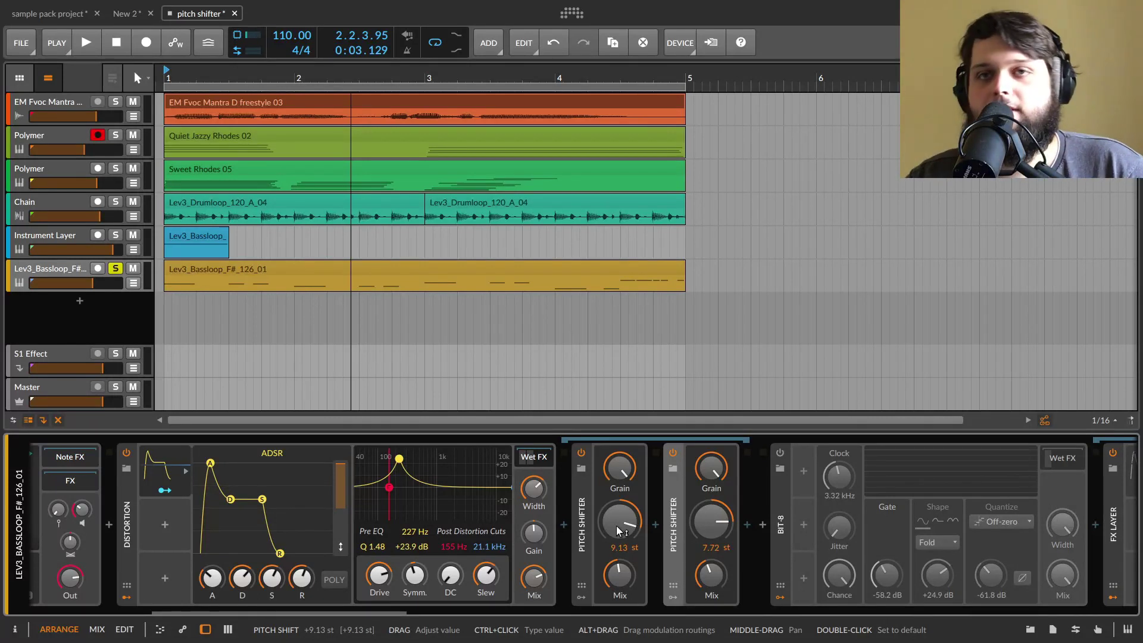
left_click_drag(623, 530, 623, 532)
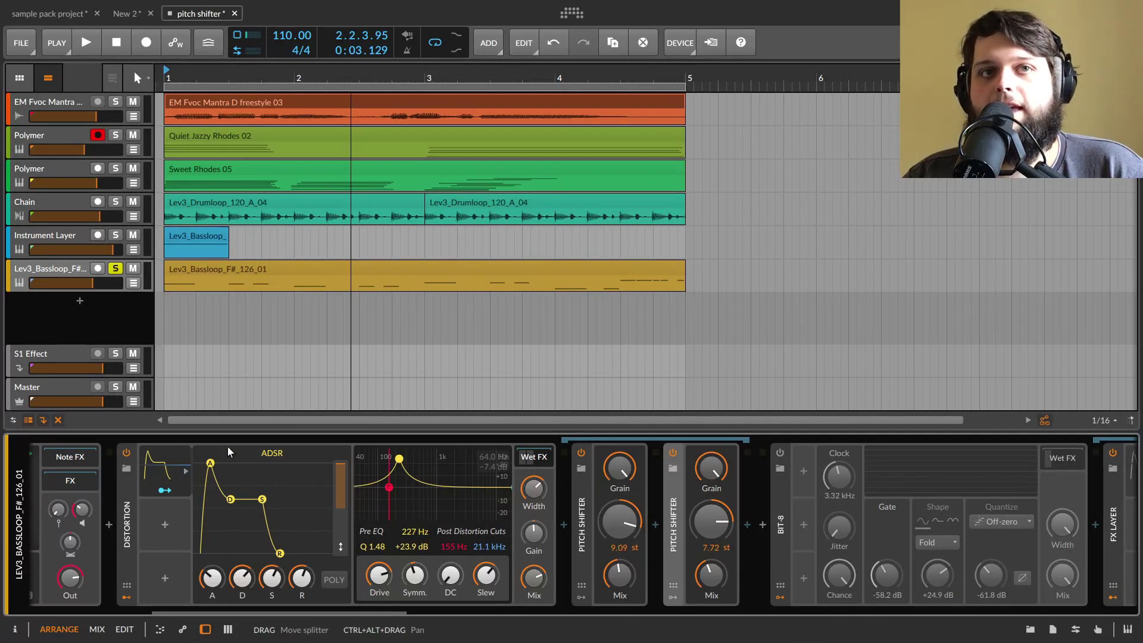
Step: Route the ADSR envelope to the first Pitch Shifter's pitch and play to hear it
left_click(163, 490)
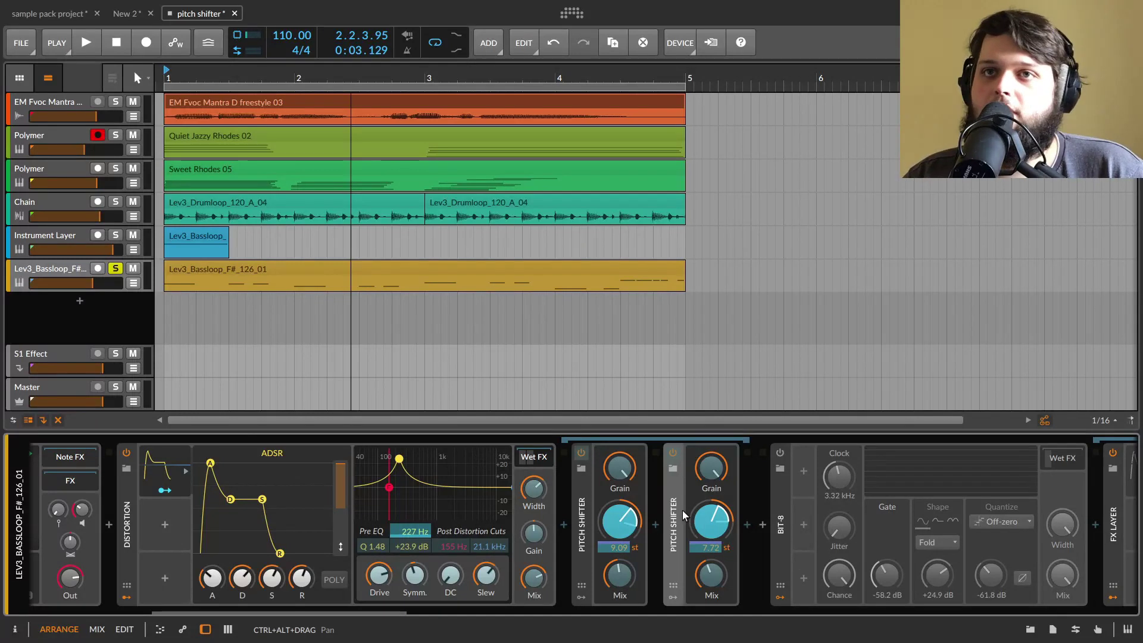
left_click_drag(619, 526, 620, 510)
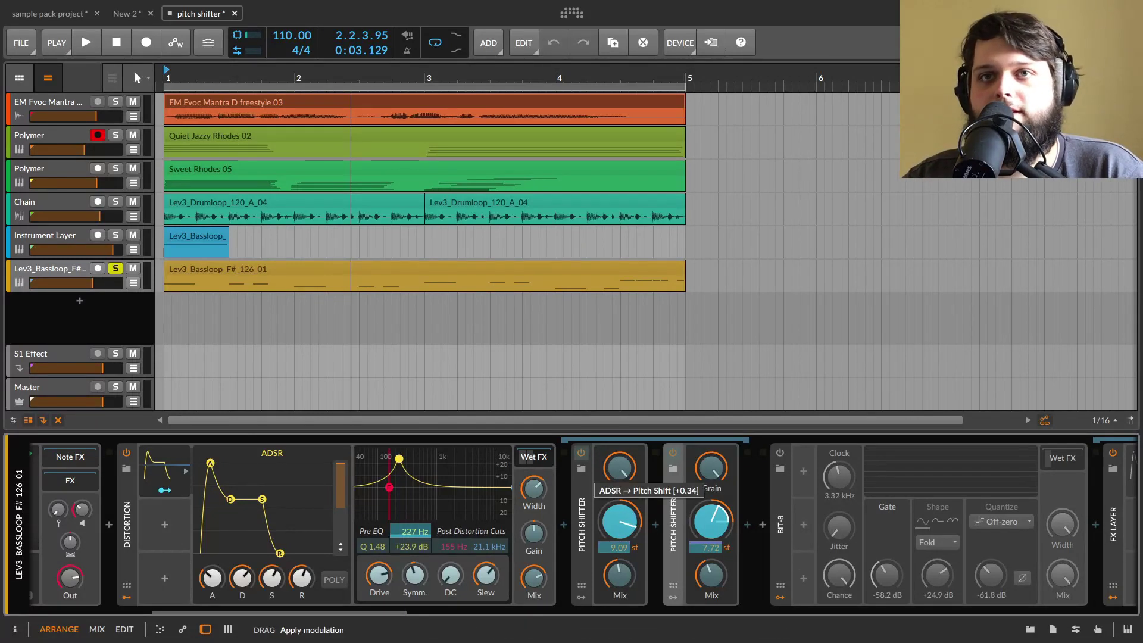
key("space")
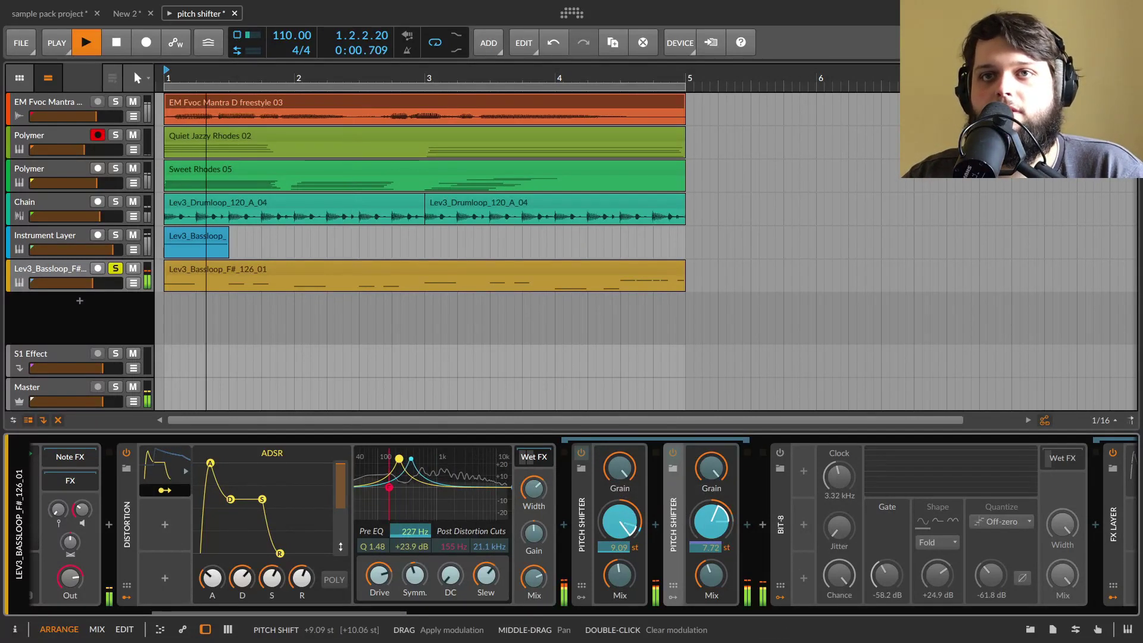
Step: Route the ADSR to the second shifter's pitch and both grain rates, then audition
mouse_move(715, 530)
left_mouse_down()
mouse_move(714, 543)
mouse_move(715, 514)
mouse_move(714, 572)
mouse_move(717, 533)
left_mouse_up()
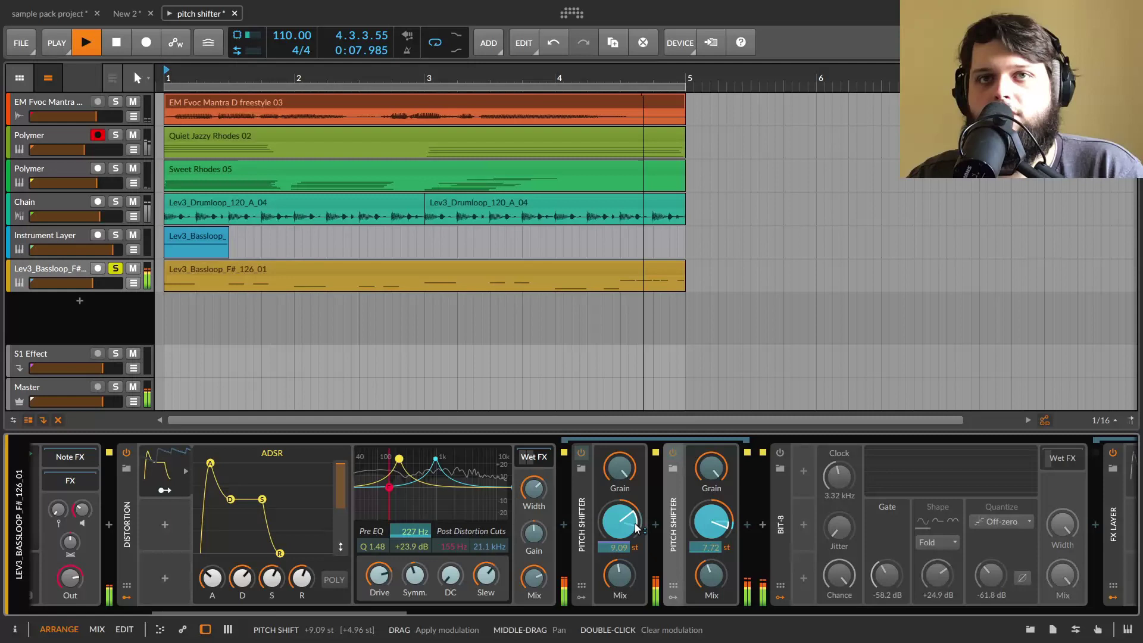
key("space")
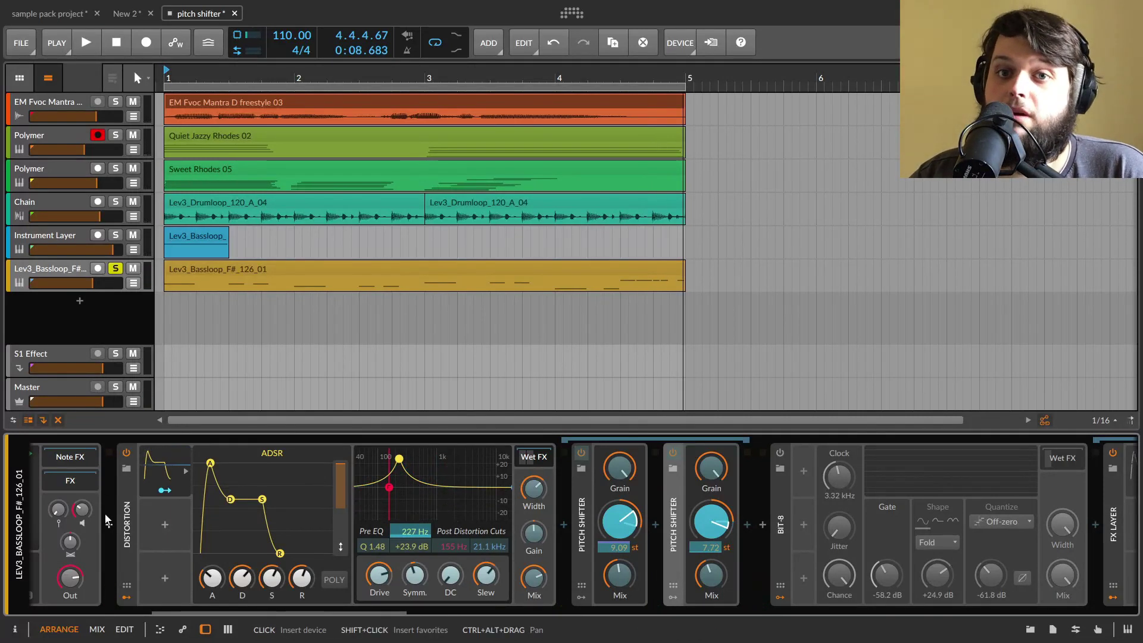
left_click_drag(622, 467, 622, 506)
mouse_move(714, 468)
left_mouse_down()
mouse_move(714, 506)
mouse_move(713, 469)
left_mouse_up()
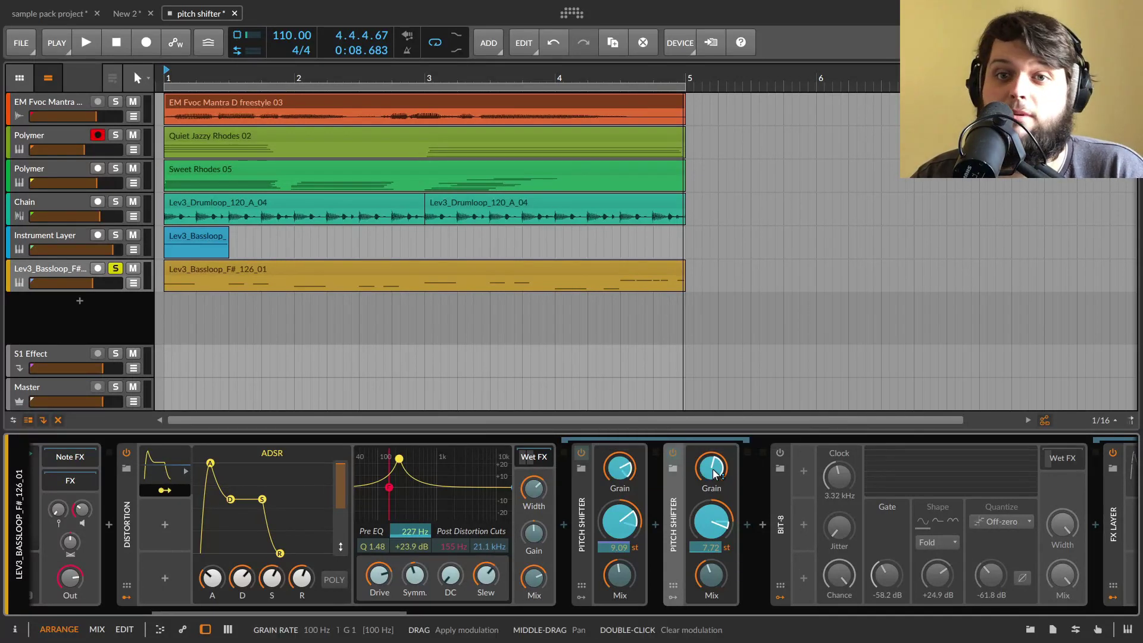
key("space")
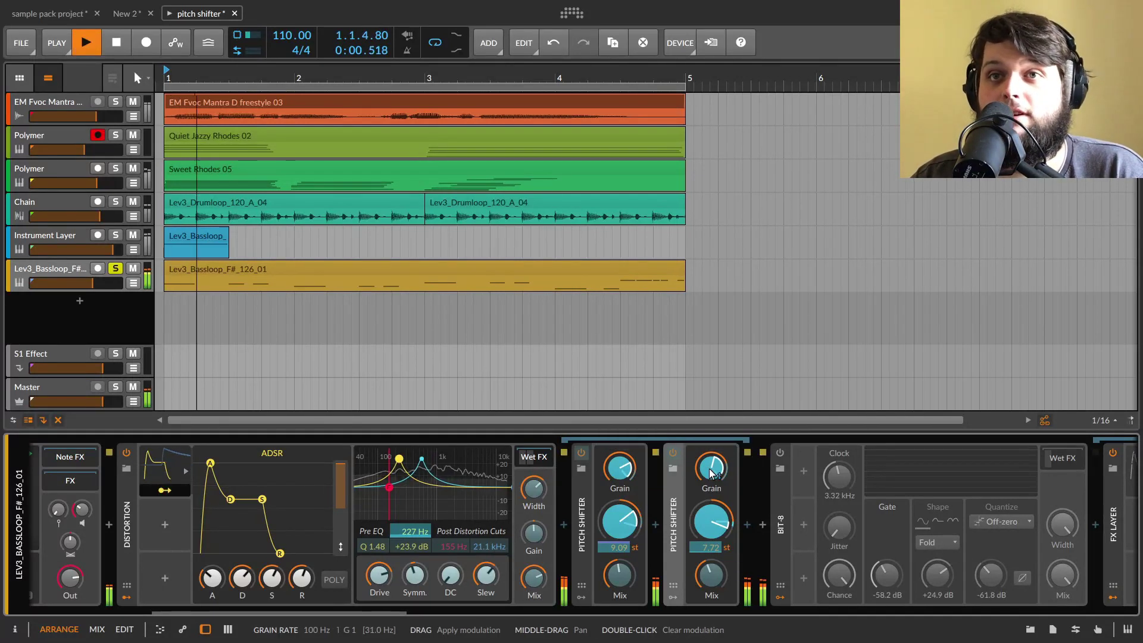
key("space")
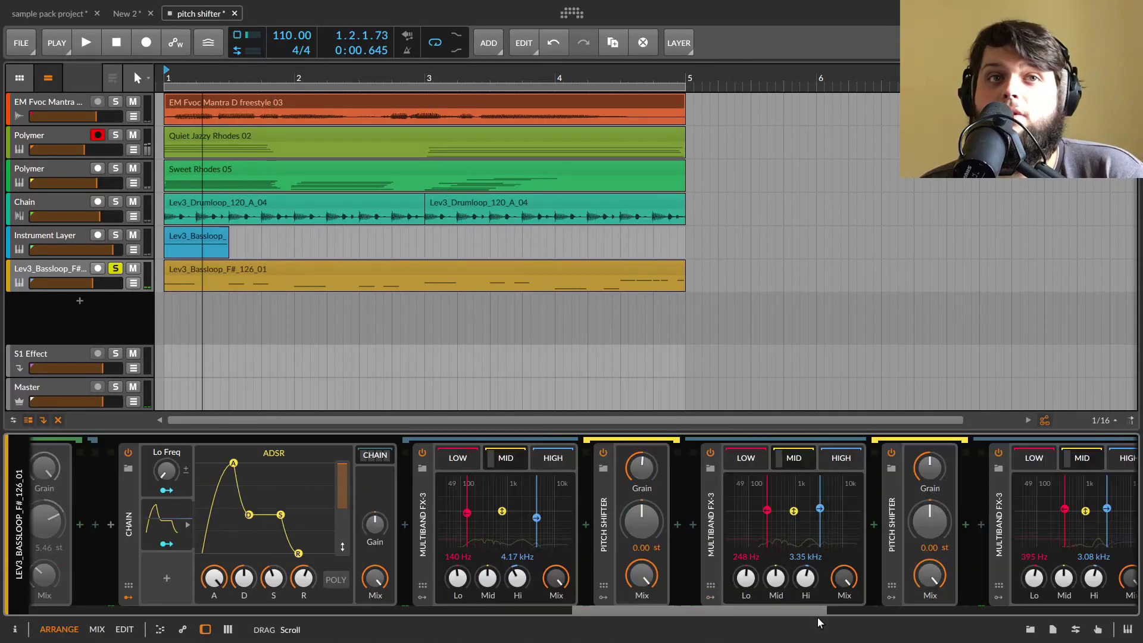
left_click_drag(818, 618, 825, 619)
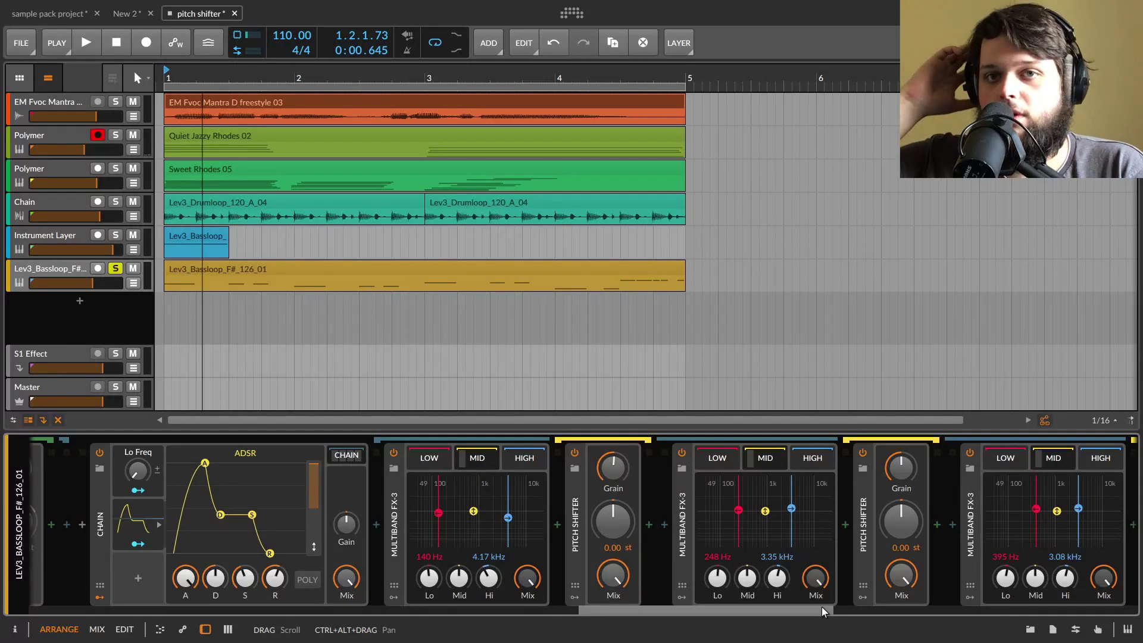
Step: Play the bassloop with the layered chain bypassed, then with it active
left_click(96, 456)
key("space")
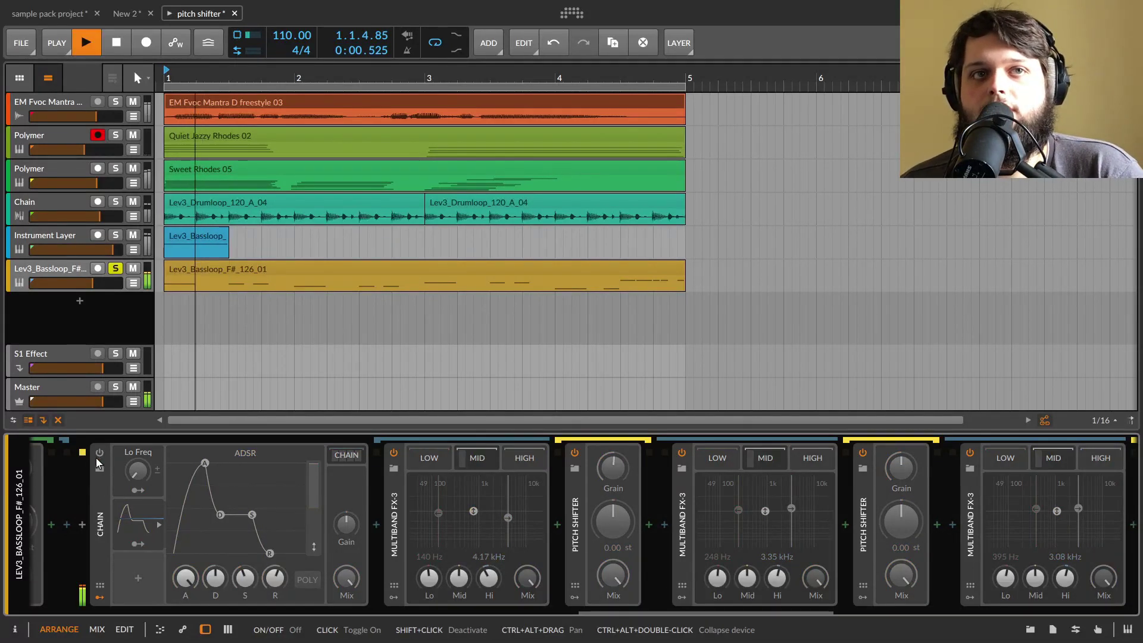
key("space")
left_click(99, 455)
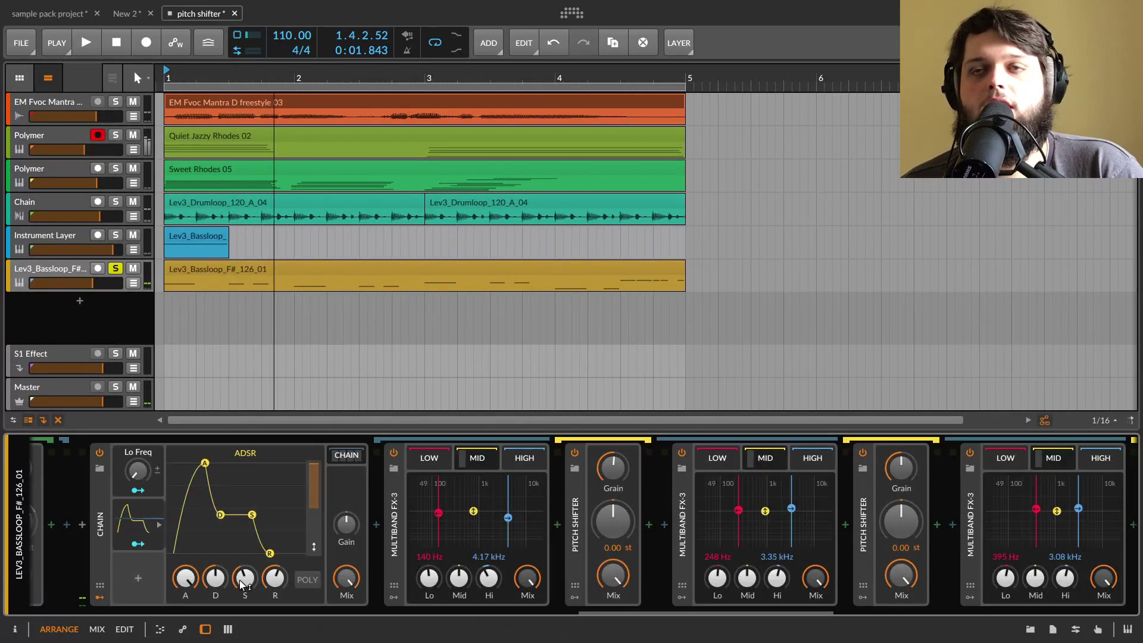
key("space")
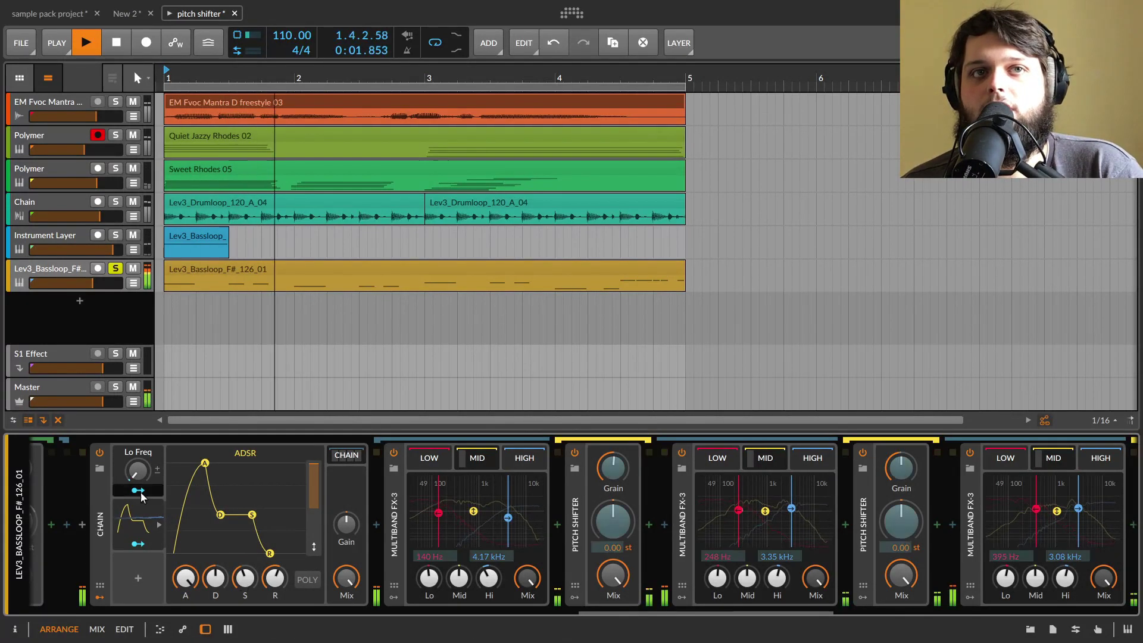
Step: Sweep the Lo Freq macro up to about 88% and select a Multiband FX-3 device
left_click_drag(143, 480, 143, 441)
left_click_drag(138, 471, 137, 558)
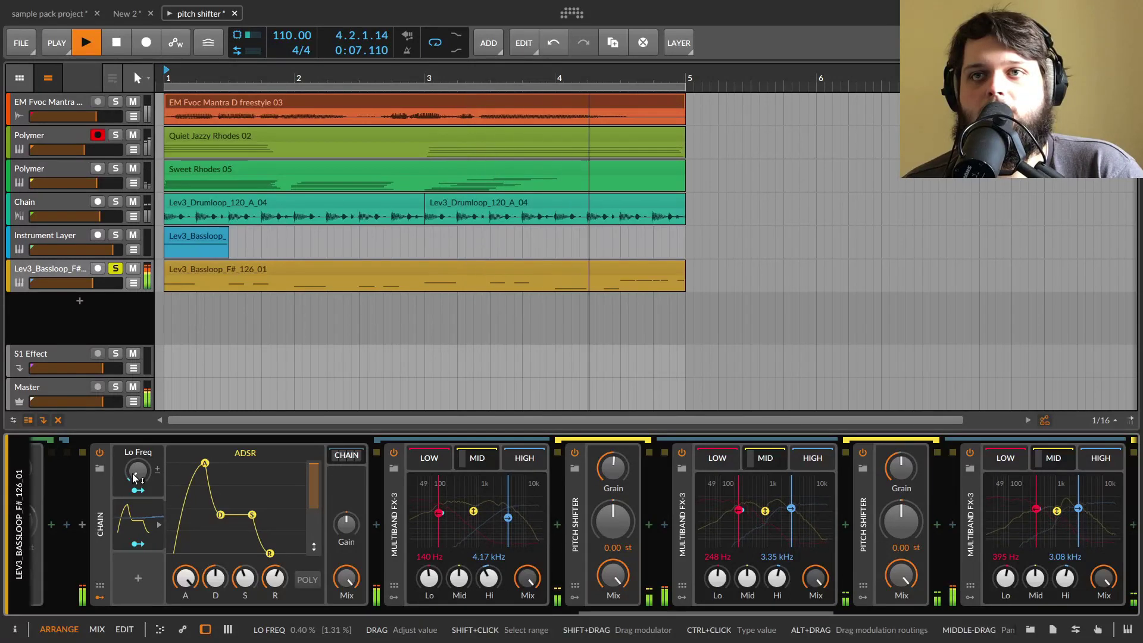
key("space")
left_click(435, 518)
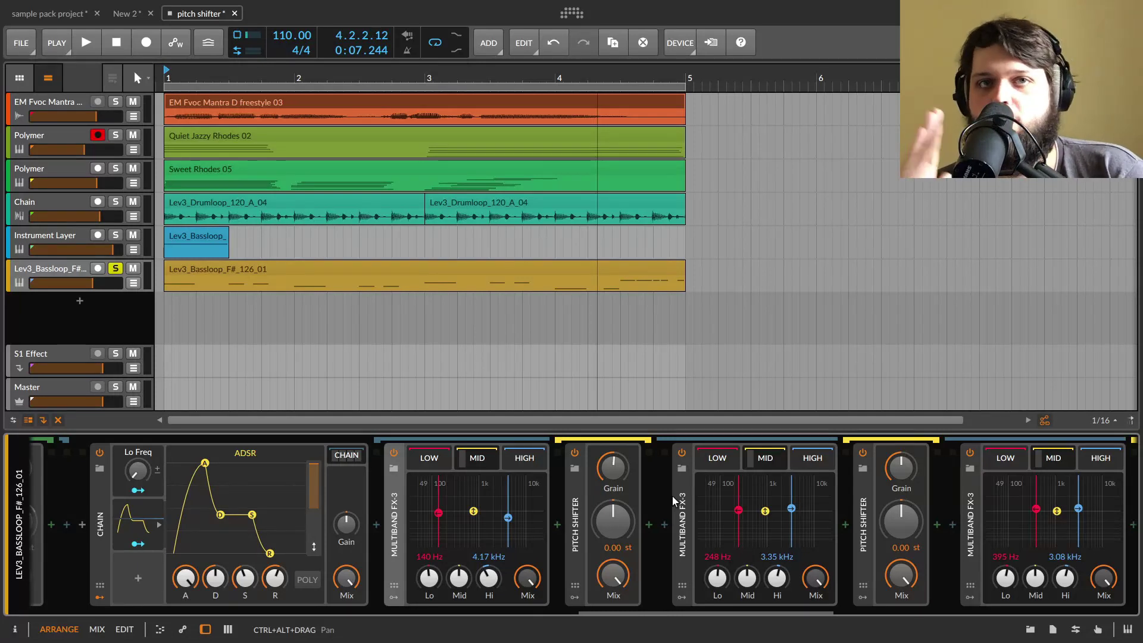
Step: Play the bassloop while sweeping the Lo Freq macro up to about 87% and back to 0%
key("space")
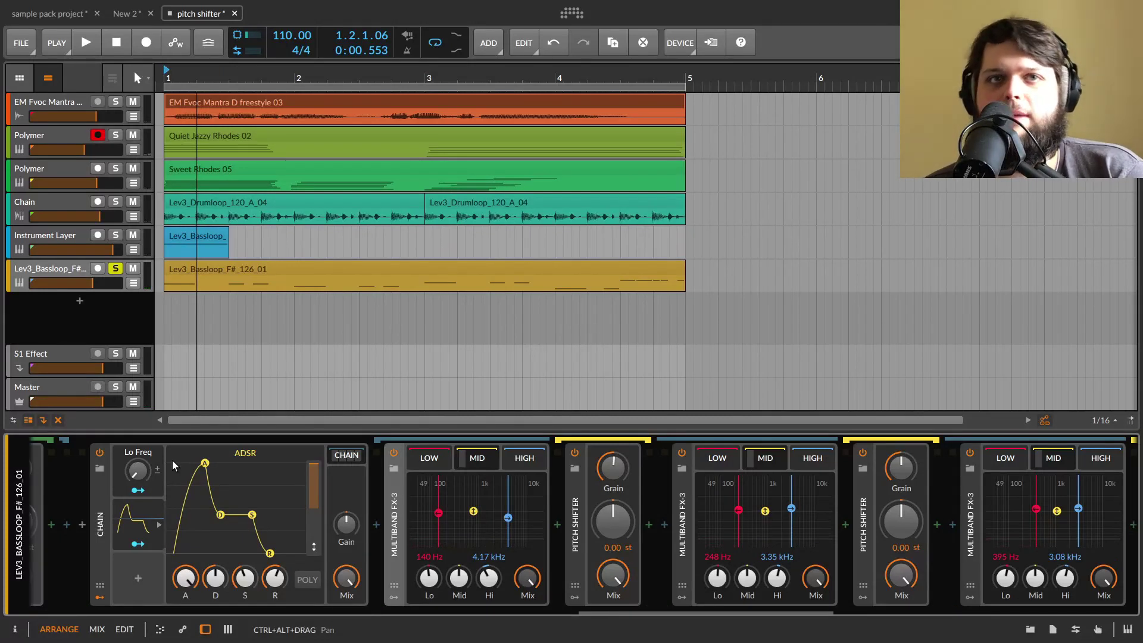
key("space")
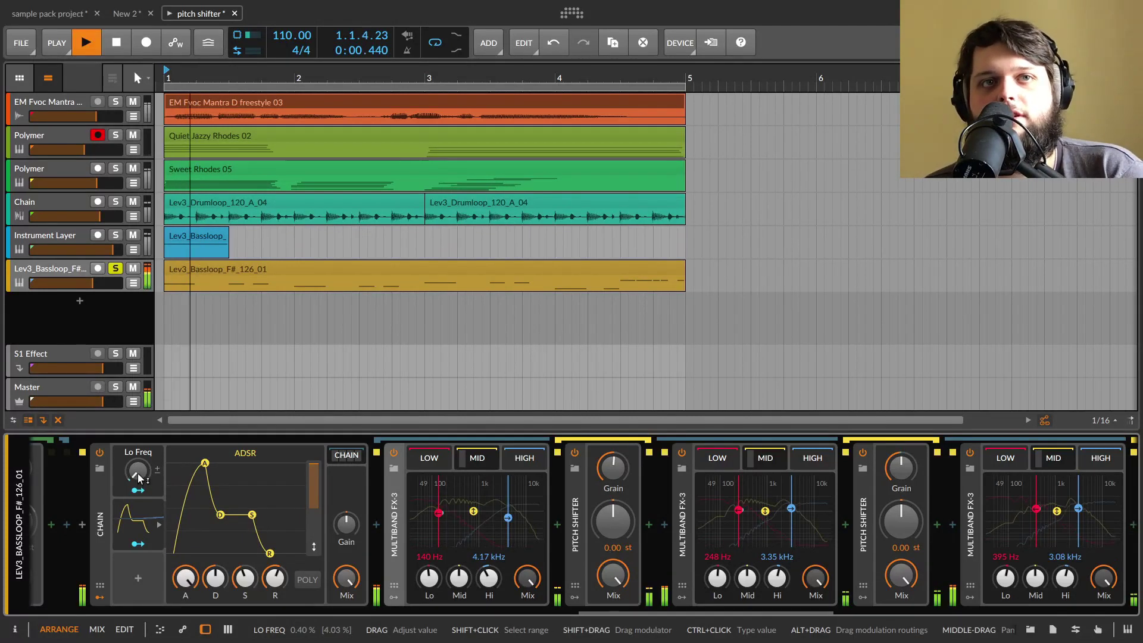
mouse_move(138, 482)
left_mouse_down()
mouse_move(138, 375)
mouse_move(138, 480)
mouse_move(143, 470)
left_mouse_up()
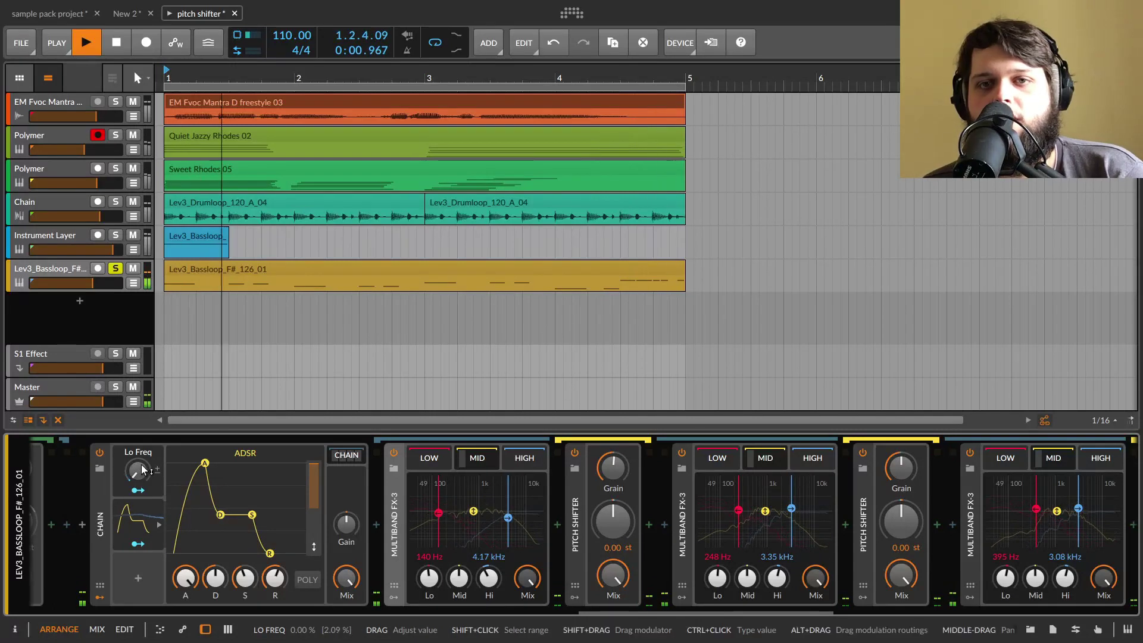
key("space")
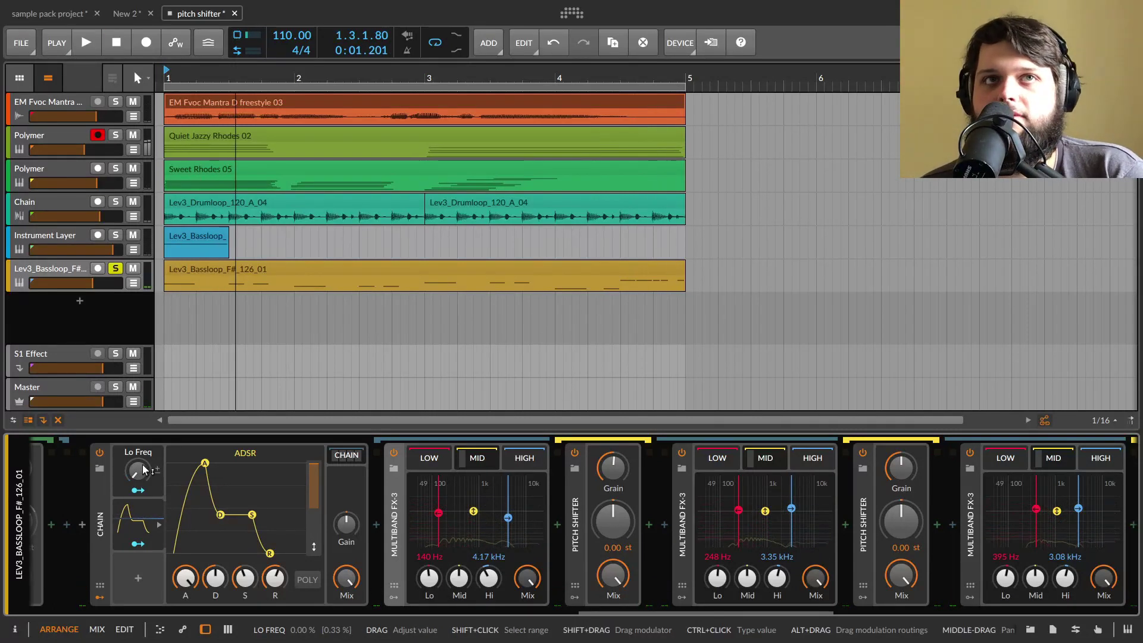